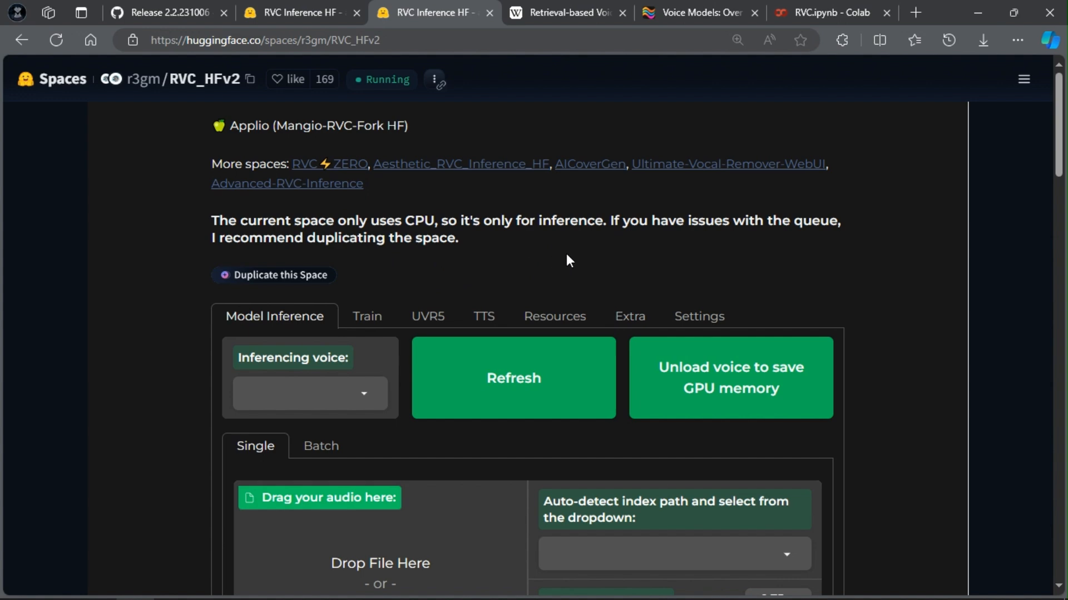
- Look over the public RVC_HFv2 space and open its model download resources
scroll(456, 317, down, 5)
scroll(478, 328, up, 4)
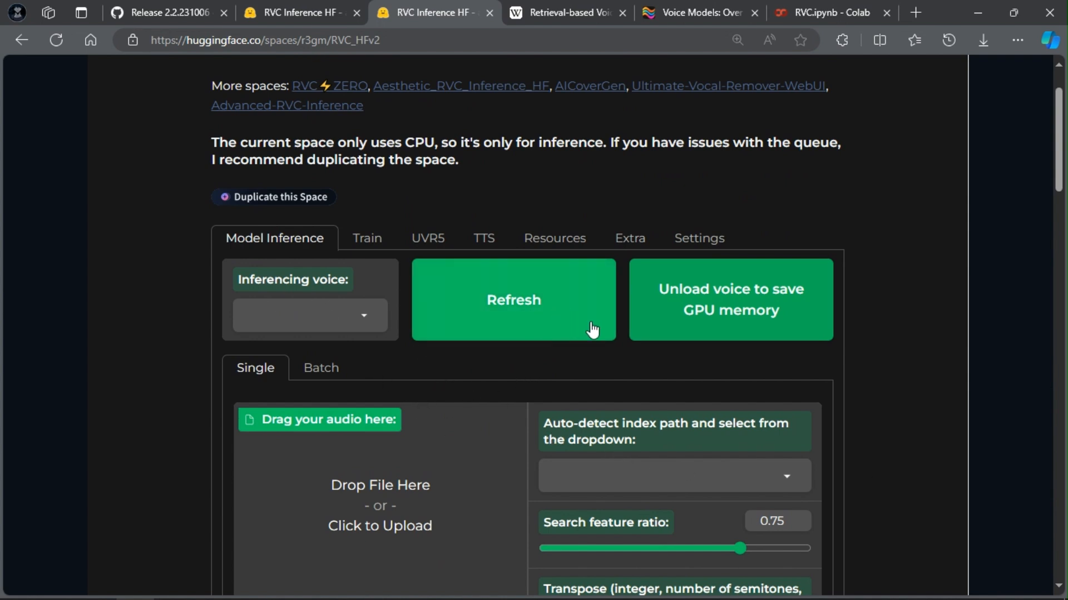
scroll(545, 183, up, 1)
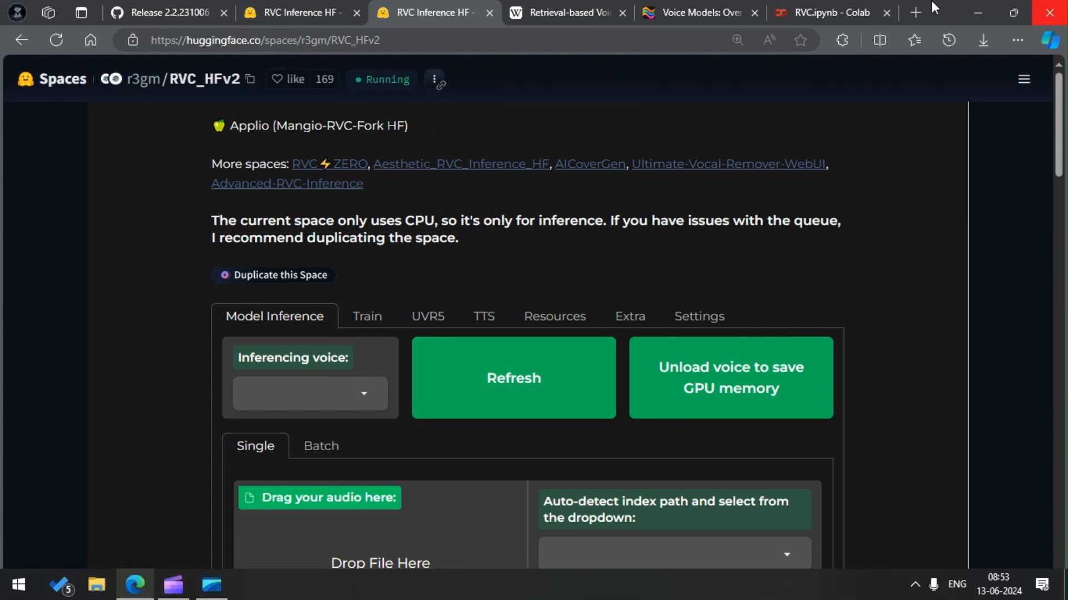
click(579, 331)
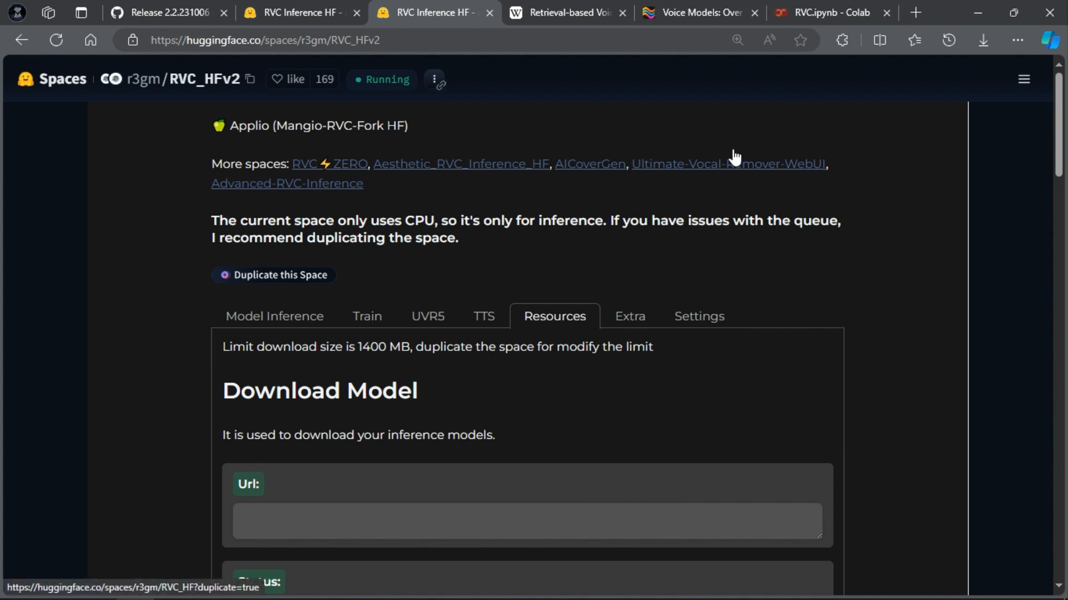
- Switch to voice-models.com and browse its list of new AI voice models
click(700, 12)
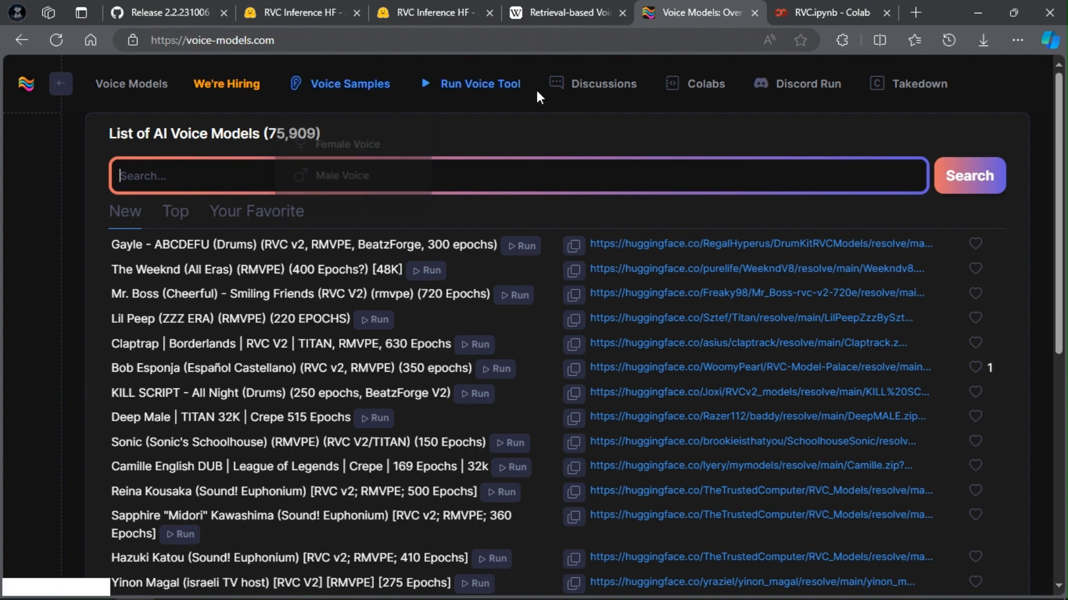
click(305, 39)
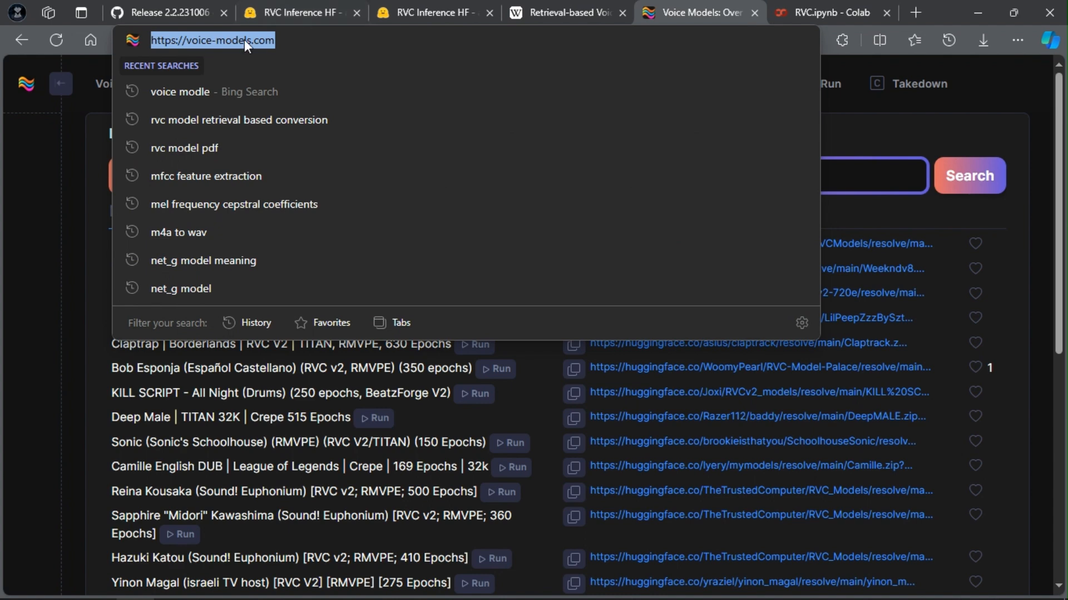
click(13, 185)
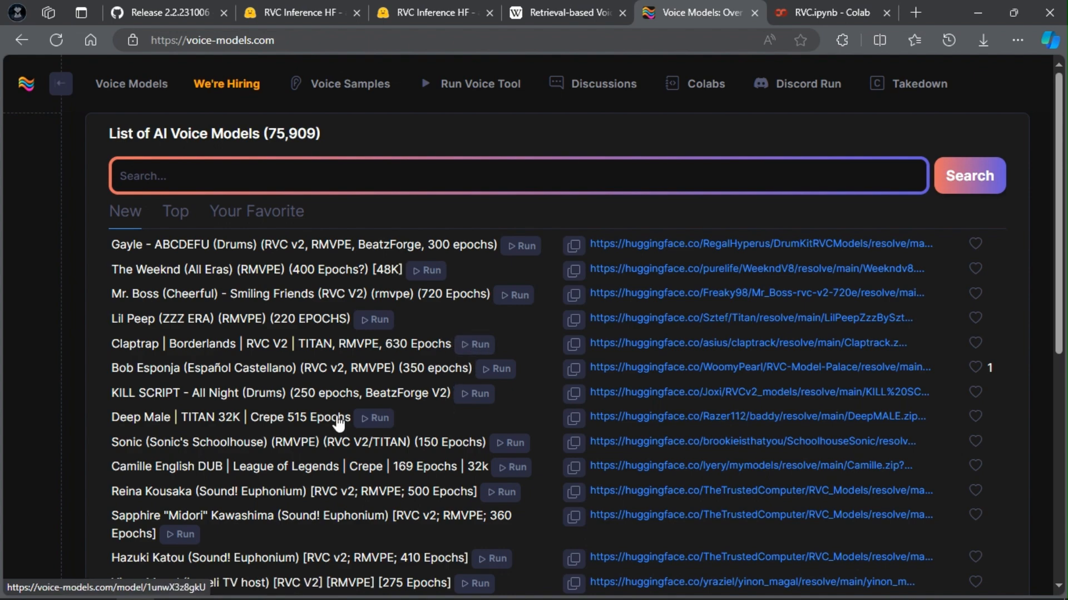
scroll(430, 383, down, 1)
scroll(430, 382, down, 5)
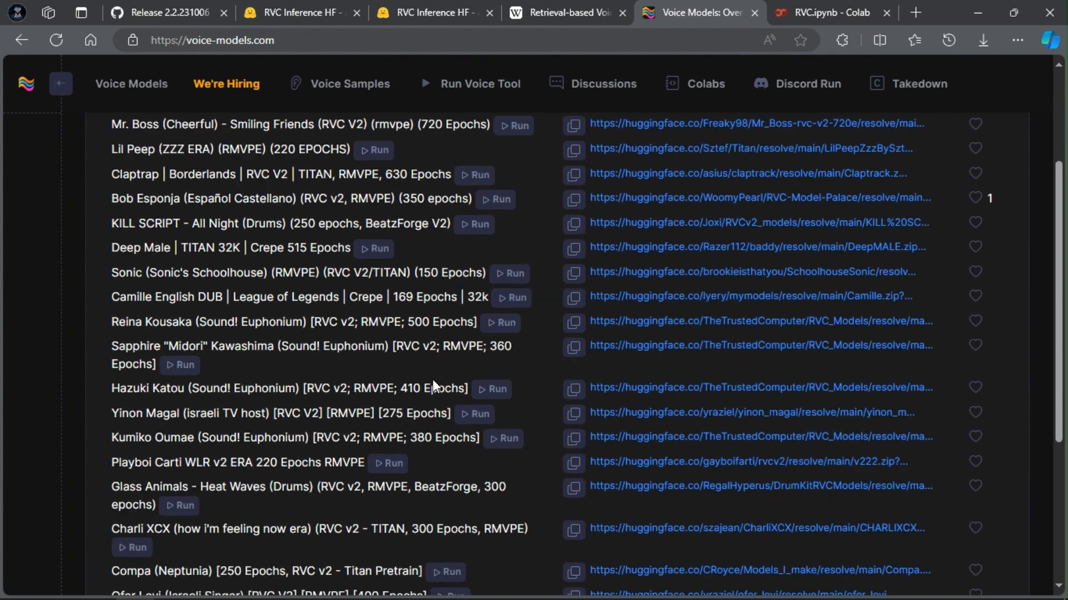
scroll(432, 382, up, 7)
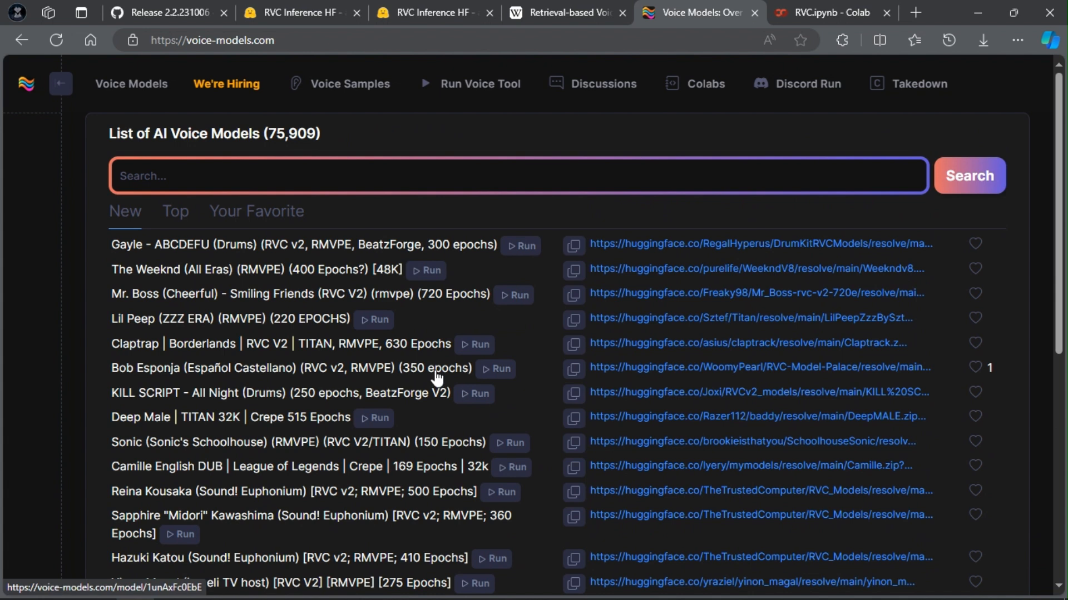
- Show the top voice models and copy the download link of the Paimon FanDub RVC V2 850-epoch model
click(178, 215)
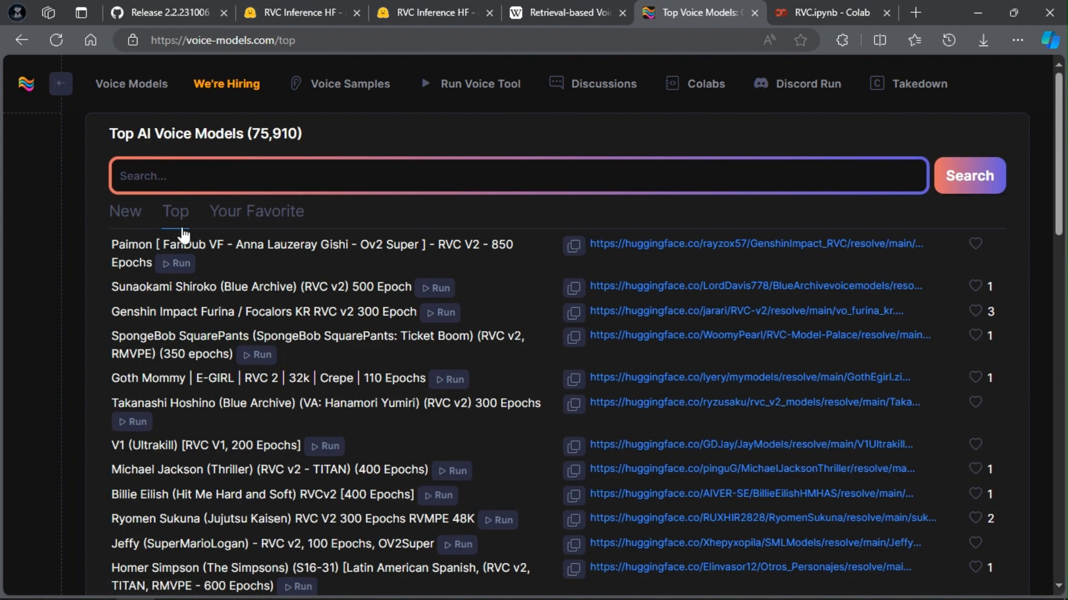
click(572, 246)
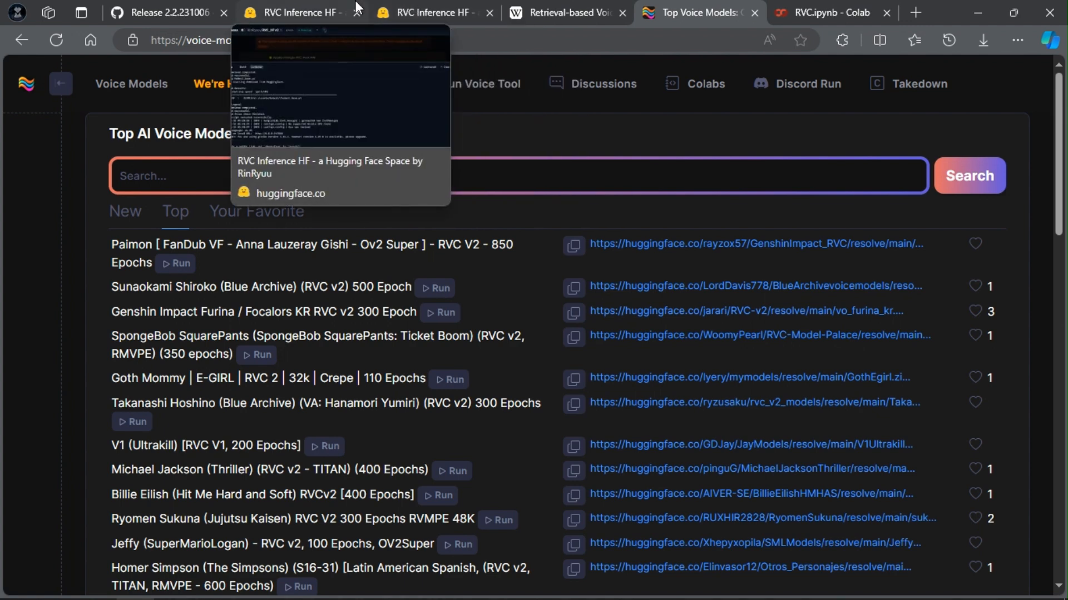
- Try to duplicate the public RVC_HFv2 space, opening its duplication settings and closing them without creating a copy
click(301, 1)
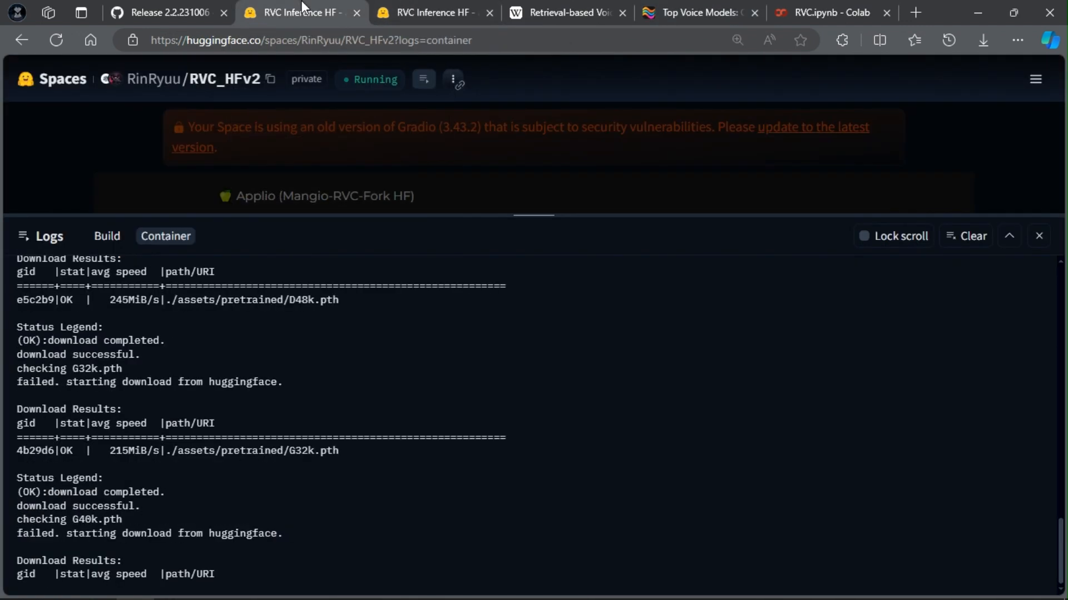
click(402, 1)
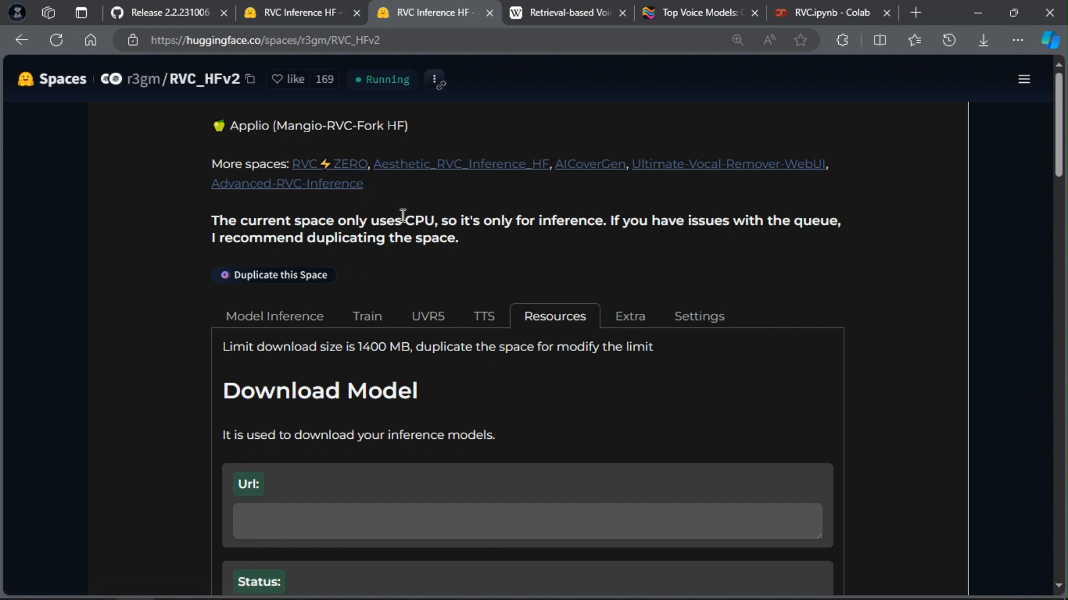
click(314, 277)
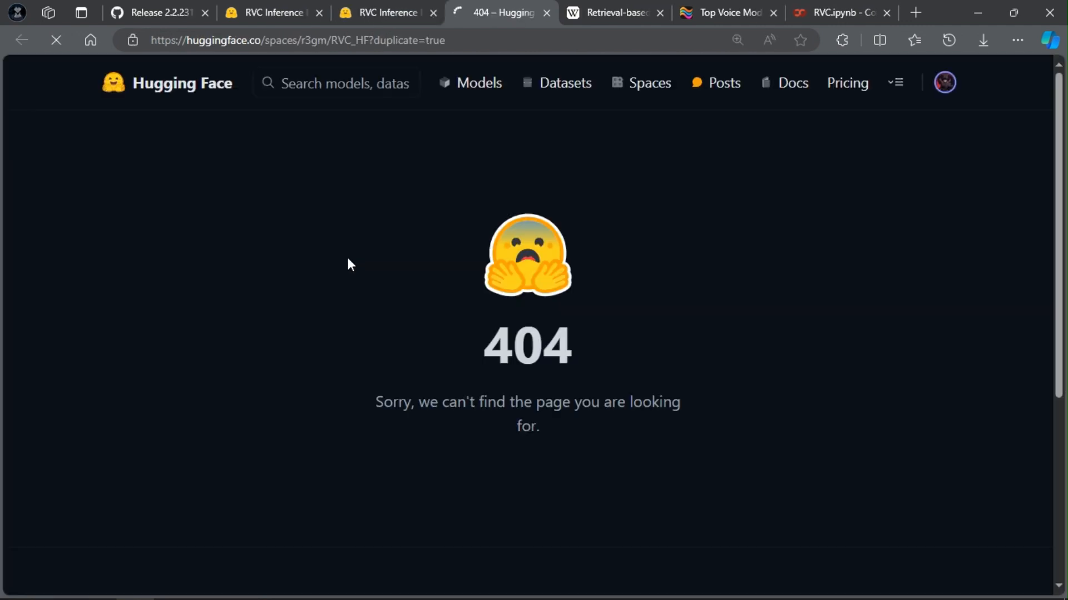
click(546, 13)
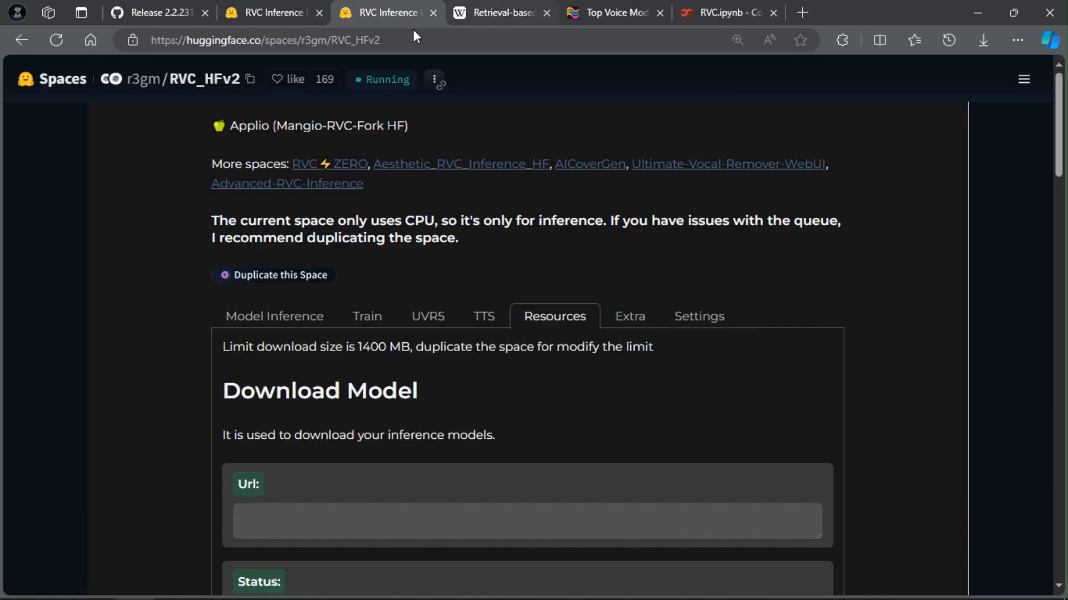
click(434, 80)
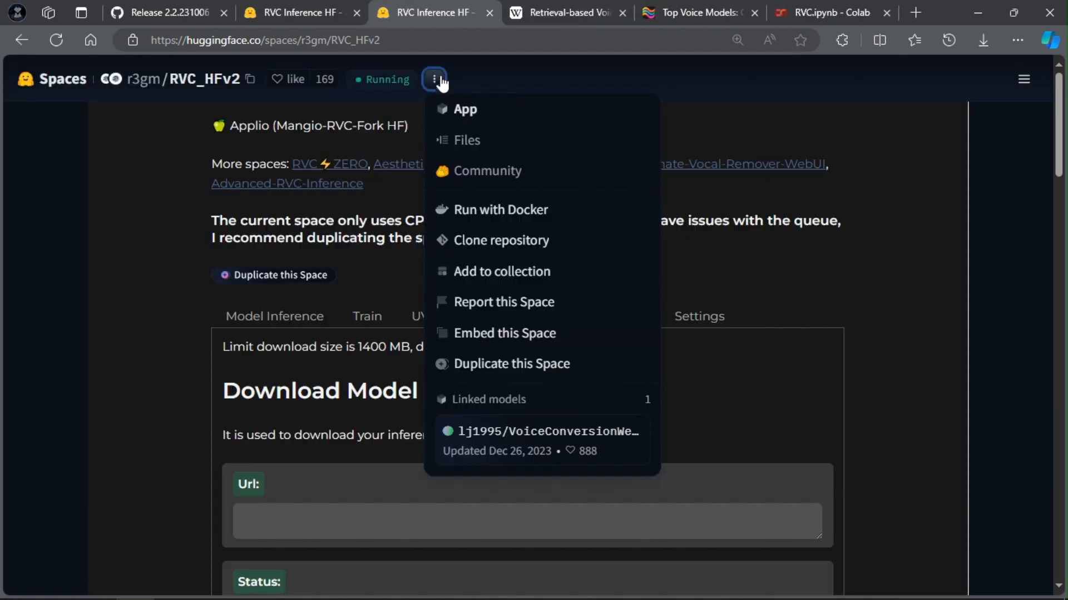
click(536, 375)
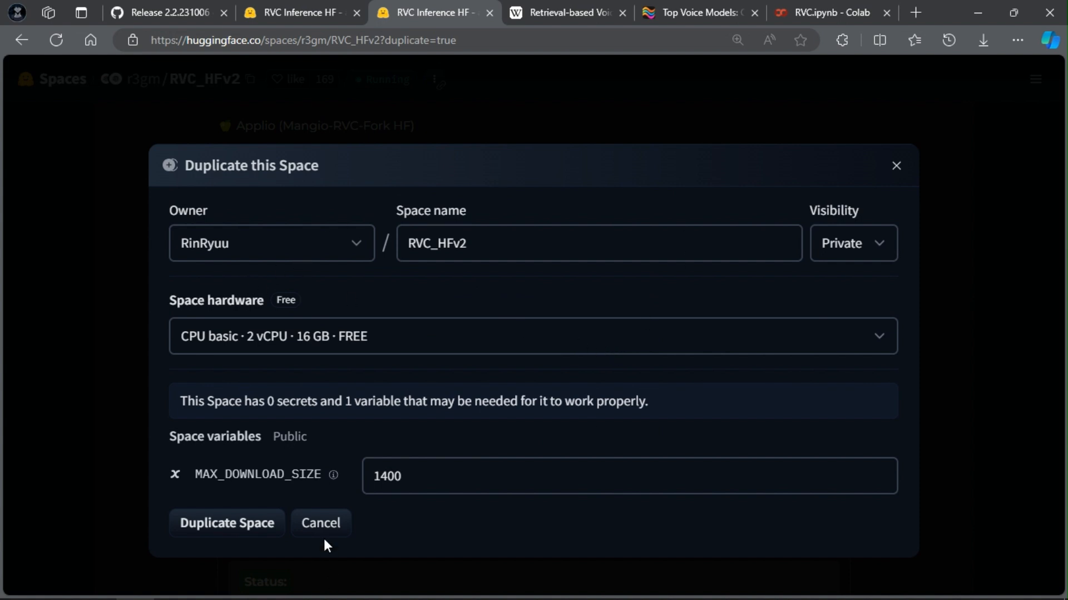
click(896, 175)
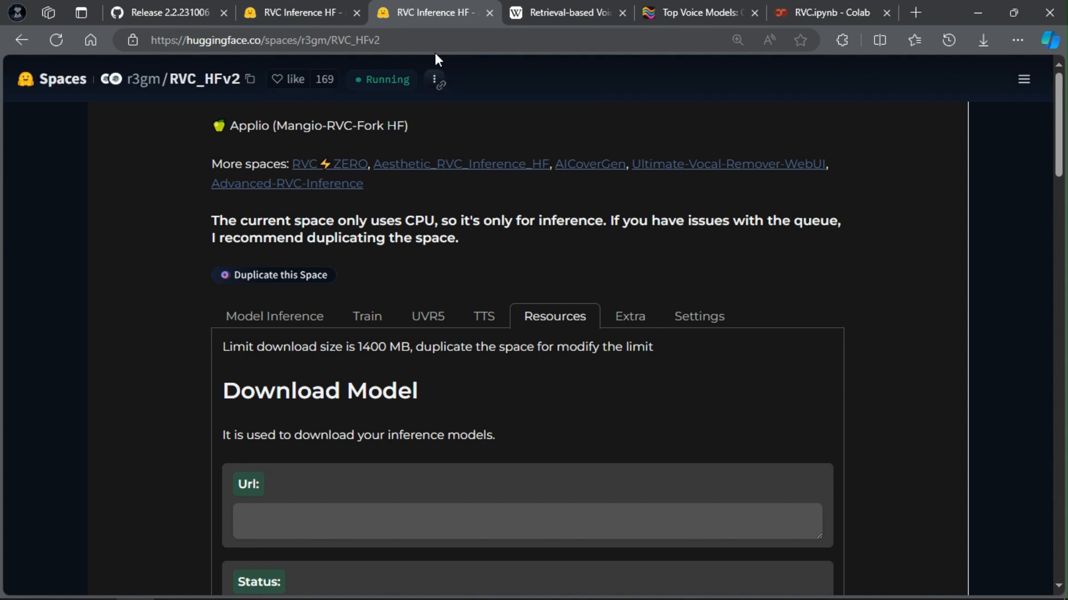
- Switch to the private copy of the RVC_HFv2 space and close its container logs
click(318, 5)
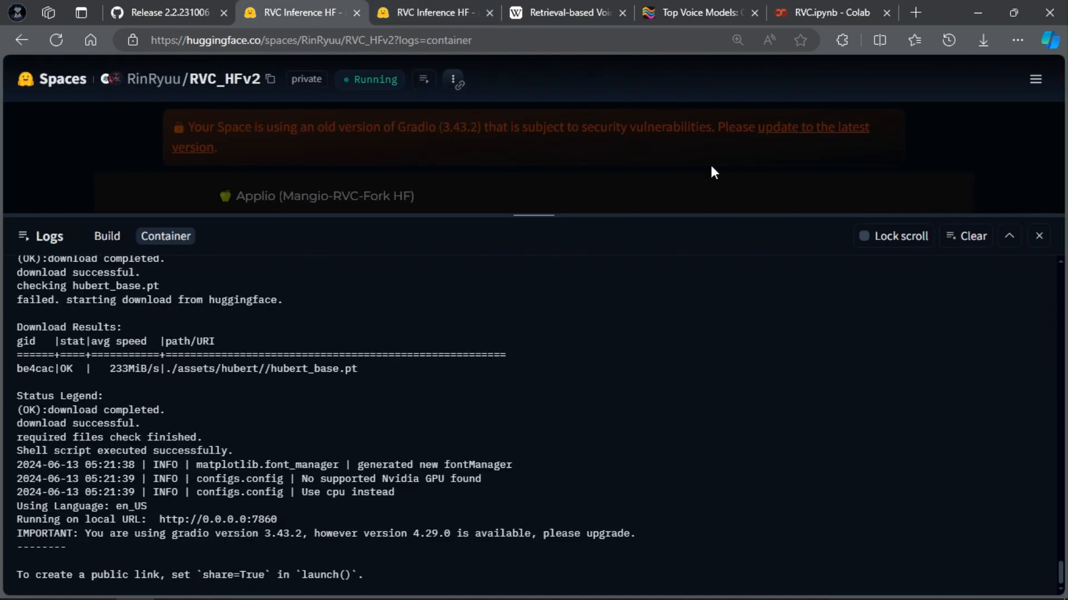
click(424, 79)
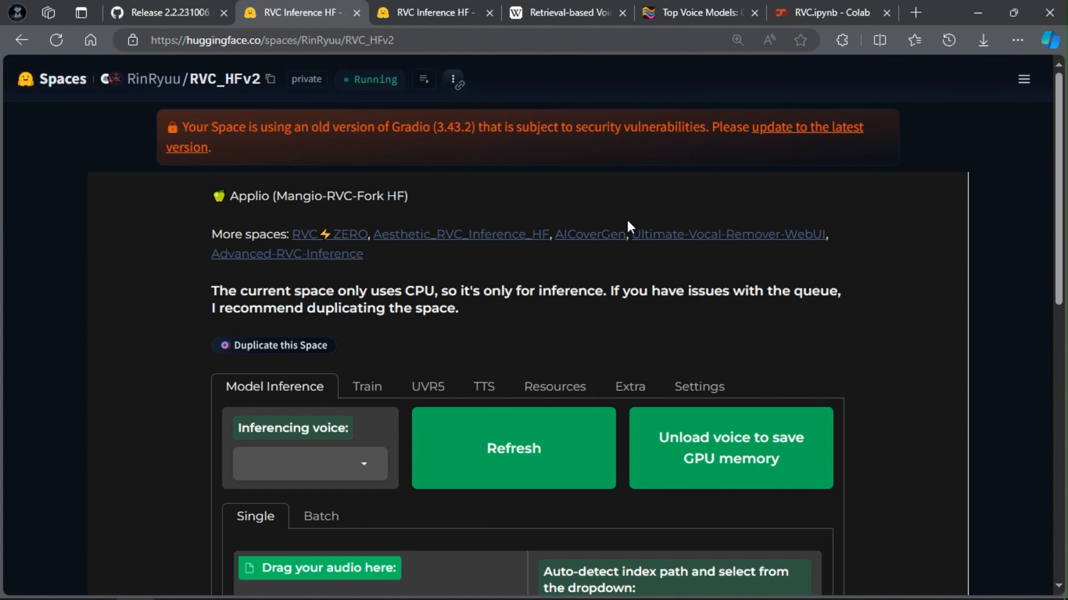
scroll(545, 211, down, 4)
scroll(382, 303, up, 1)
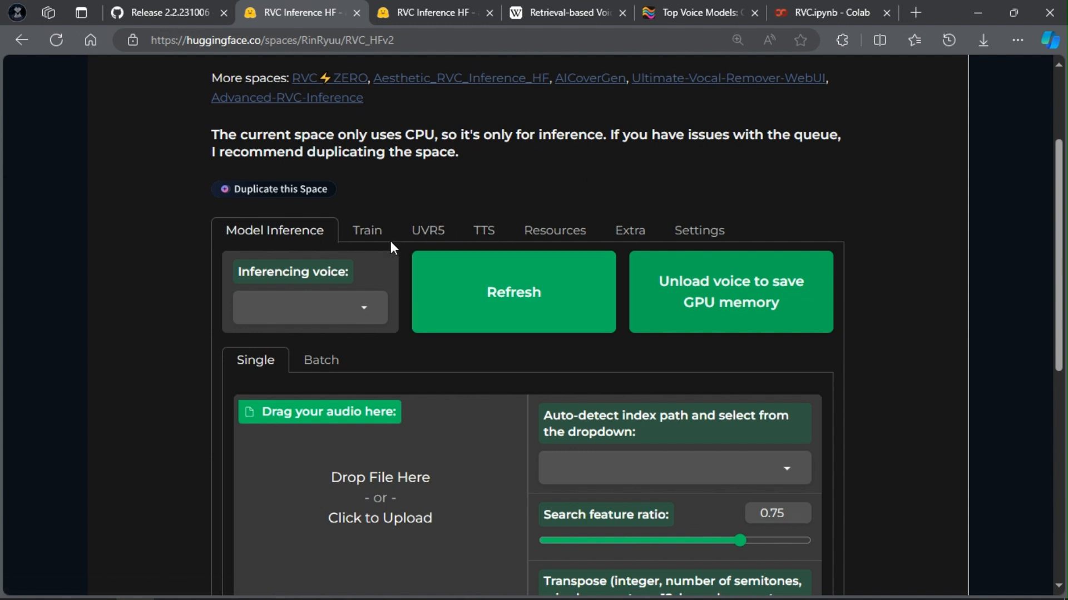
- Look at the training settings of the private RVC_HFv2 space and open its model download resources
click(366, 231)
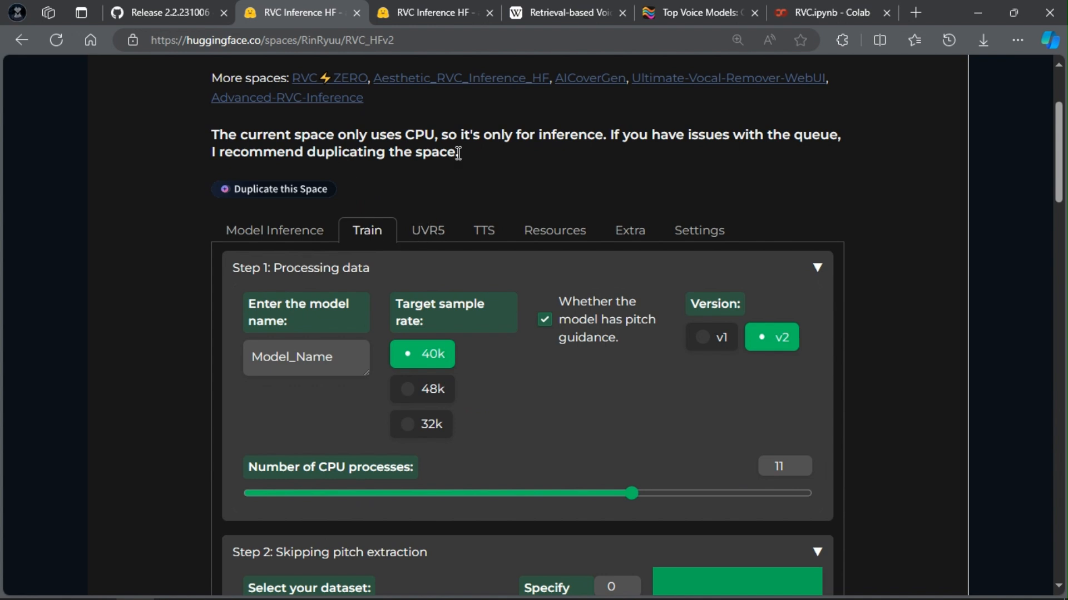
click(263, 233)
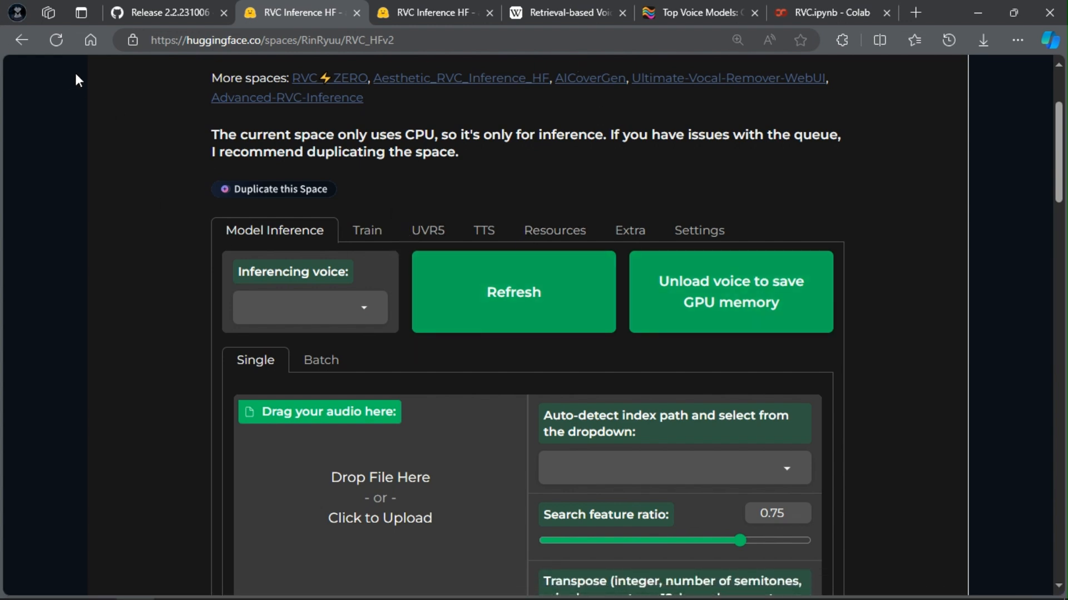
scroll(304, 297, down, 1)
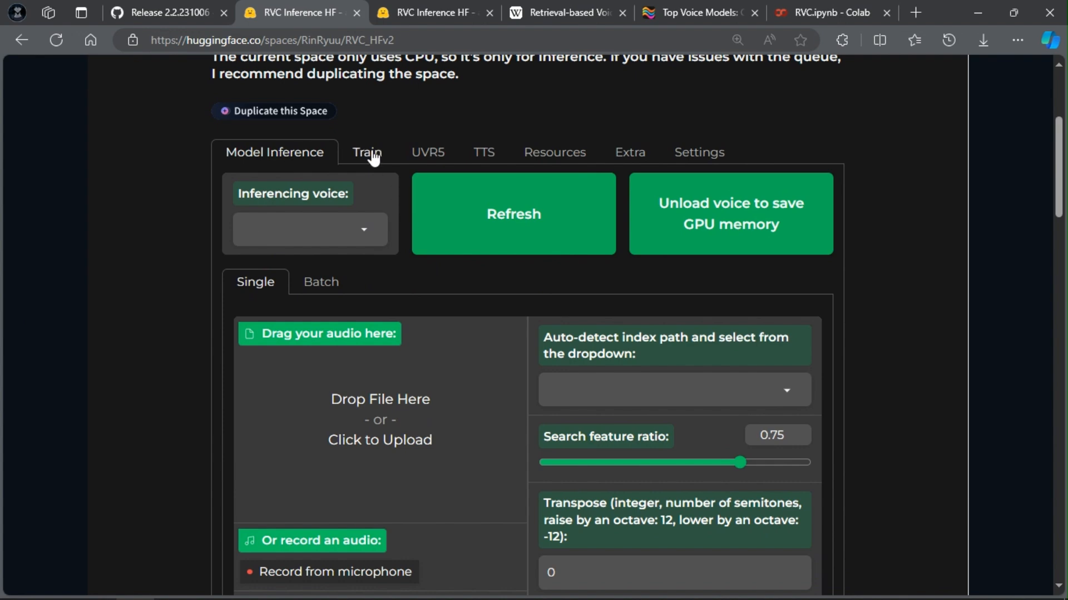
click(526, 163)
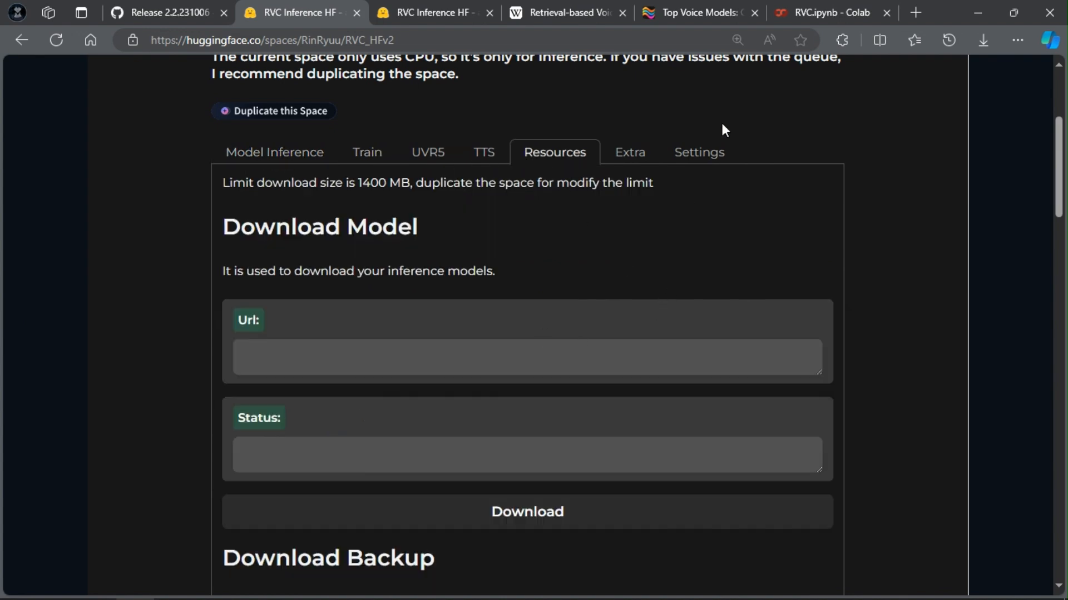
- Copy the Paimon FanDub model's download link from voice-models.com and return to the private RVC_HFv2 space
click(727, 10)
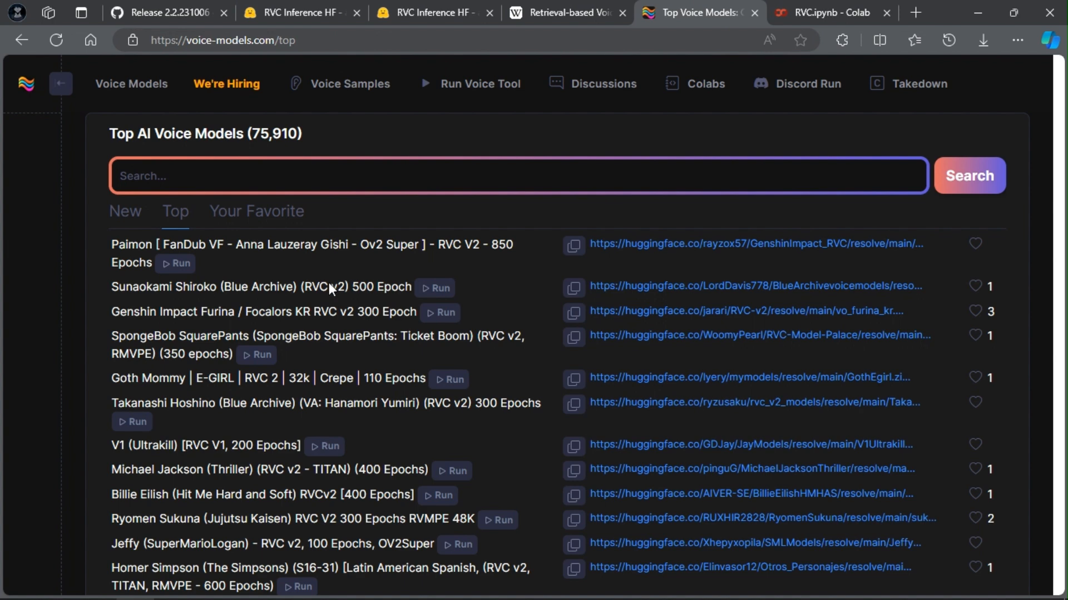
click(574, 248)
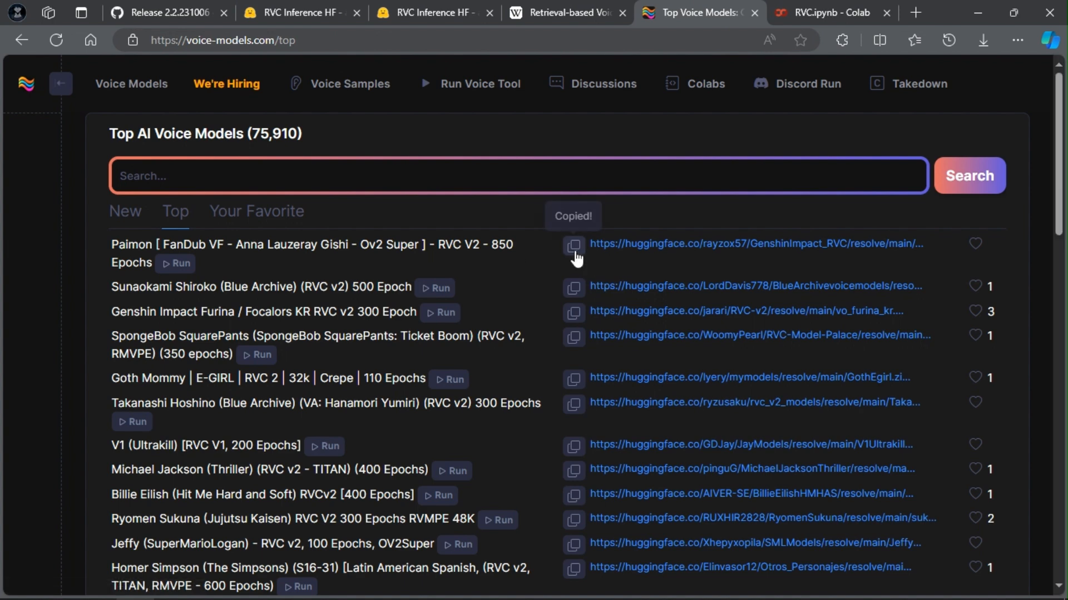
click(340, 8)
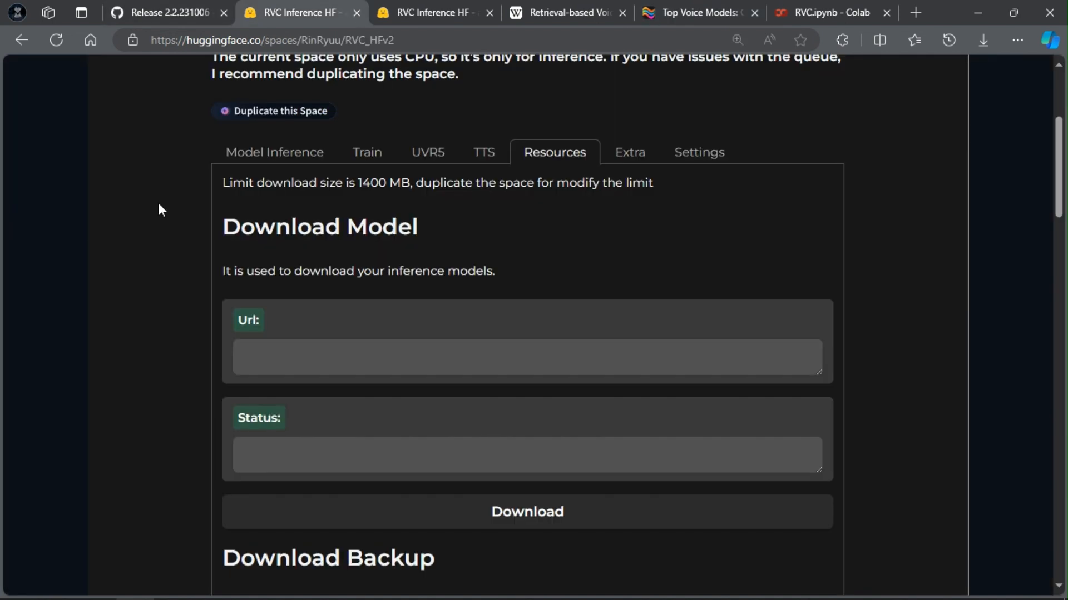
scroll(325, 267, up, 4)
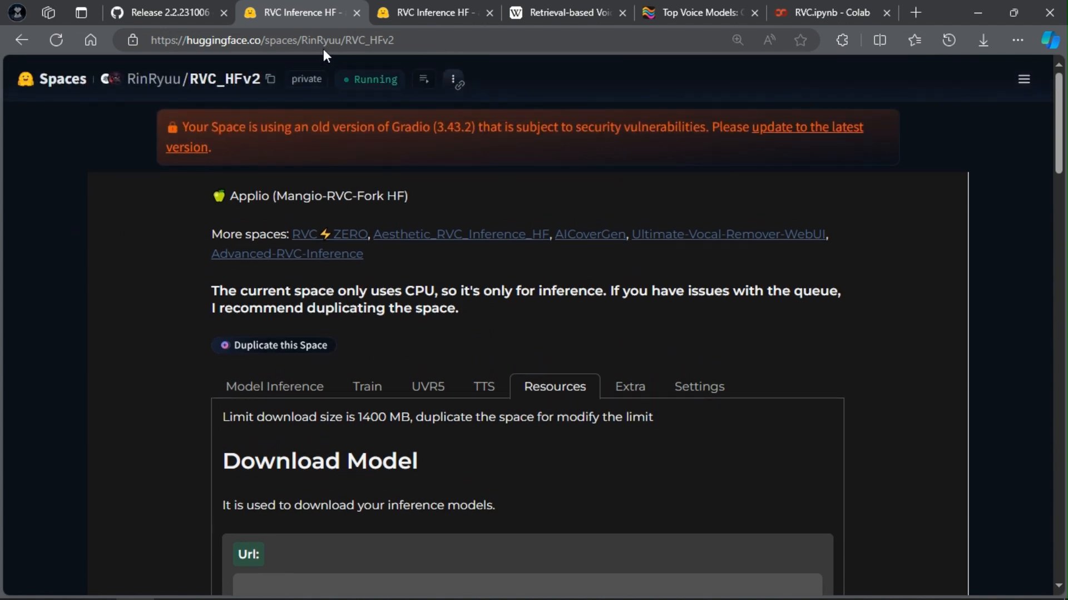
- Close the original public RVC_HFv2 space, keeping the private copy open
click(483, 15)
click(489, 12)
click(284, 3)
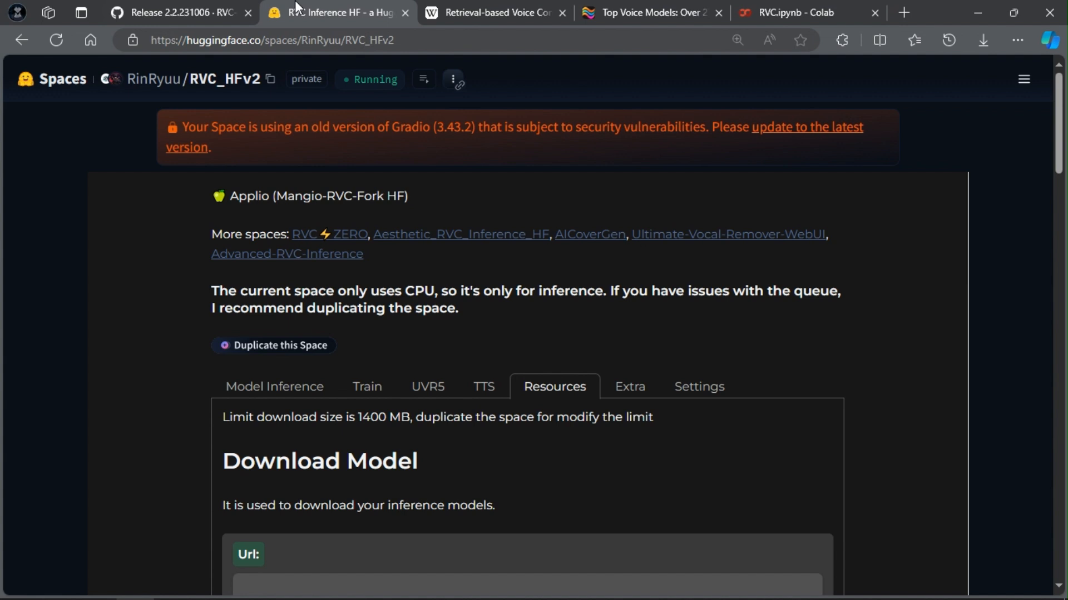
- Paste the copied link to Paimon_FanDub_FR_v2_Ov2_850e.zip as the Download Model URL and download the model
scroll(639, 313, down, 3)
click(527, 424)
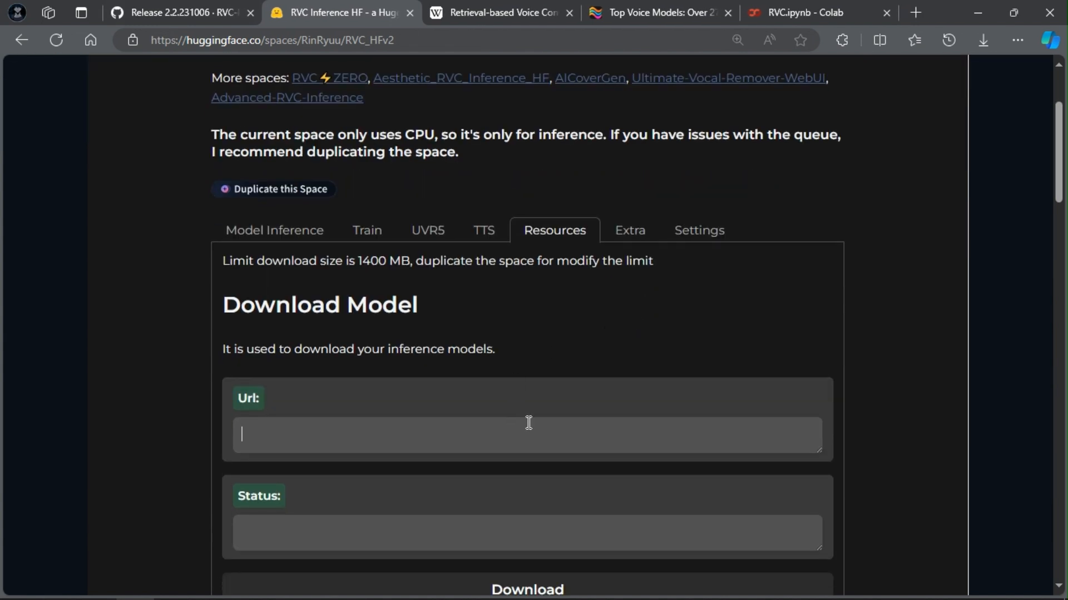
key(ctrl+v)
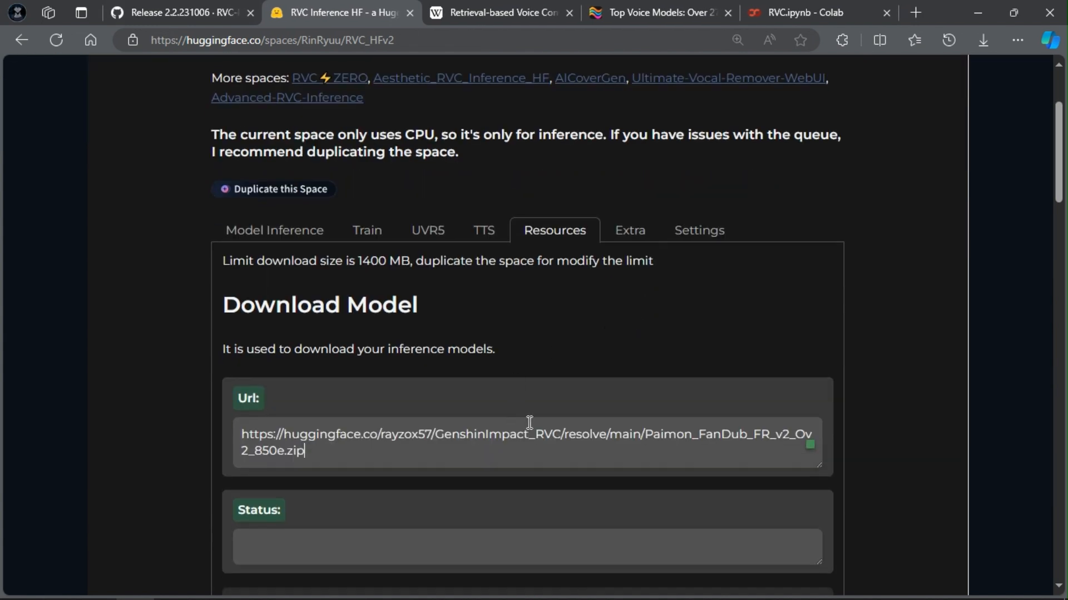
scroll(529, 457, down, 3)
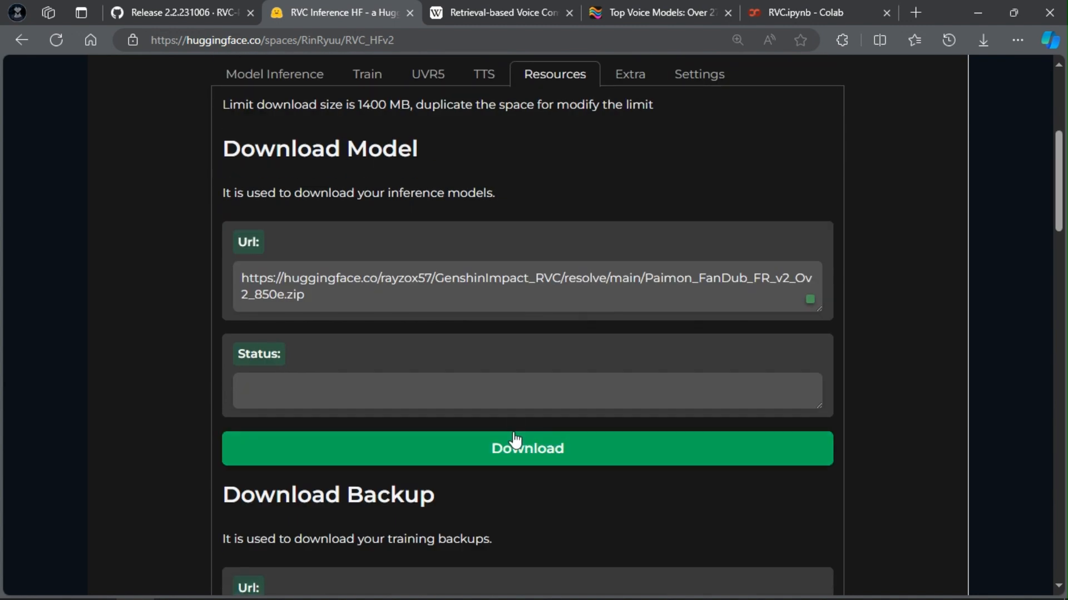
click(556, 448)
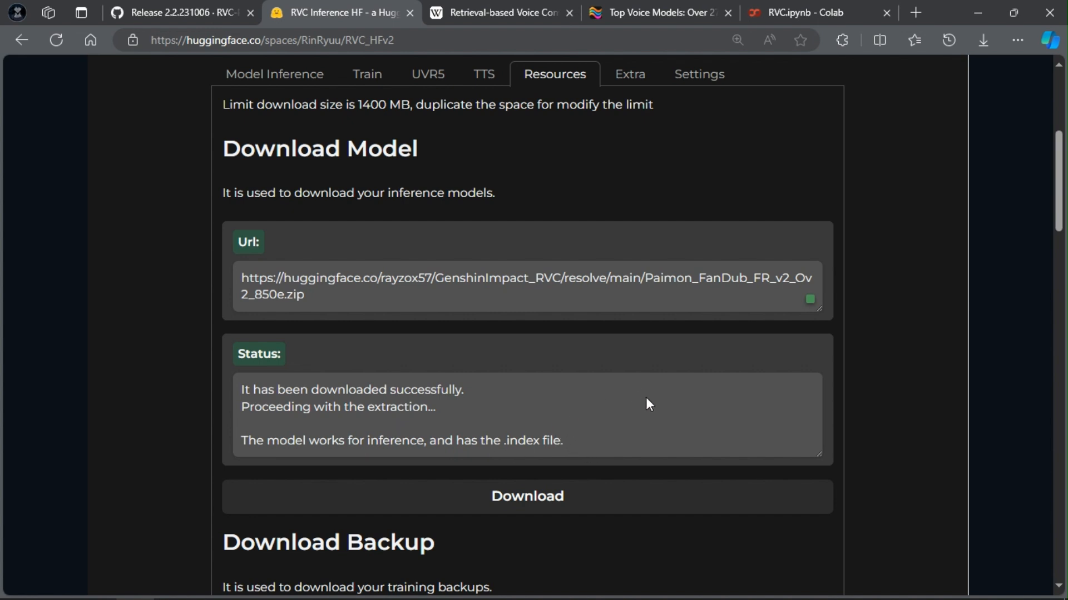
- Refresh the inference voices, choose weights/Paimon_FanDub_FR.pth, and select the matching logs/Paimon_FanDub_FR index file
scroll(647, 399, up, 1)
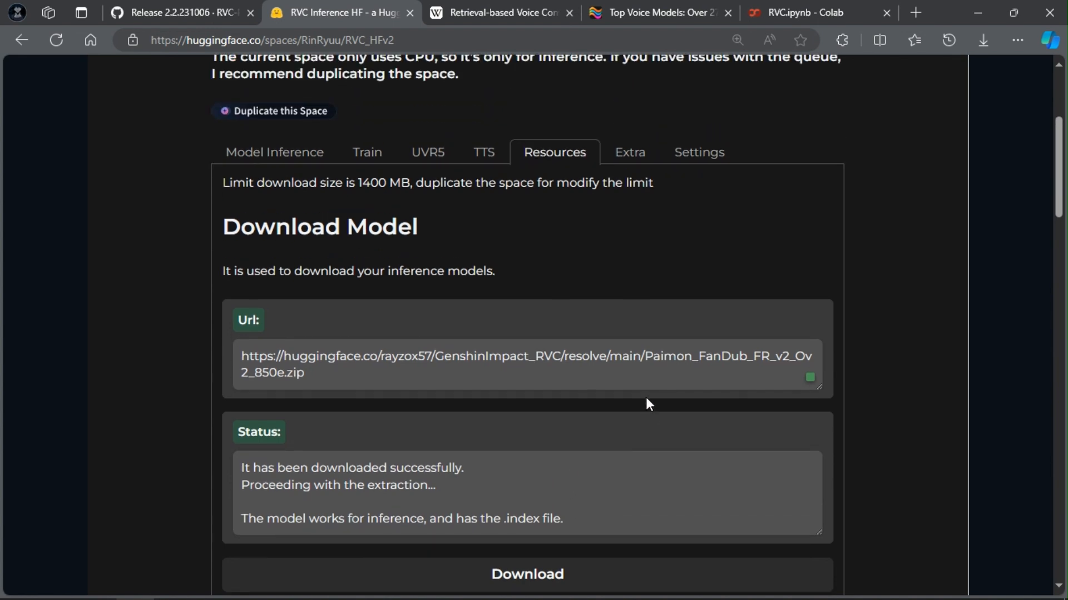
click(313, 161)
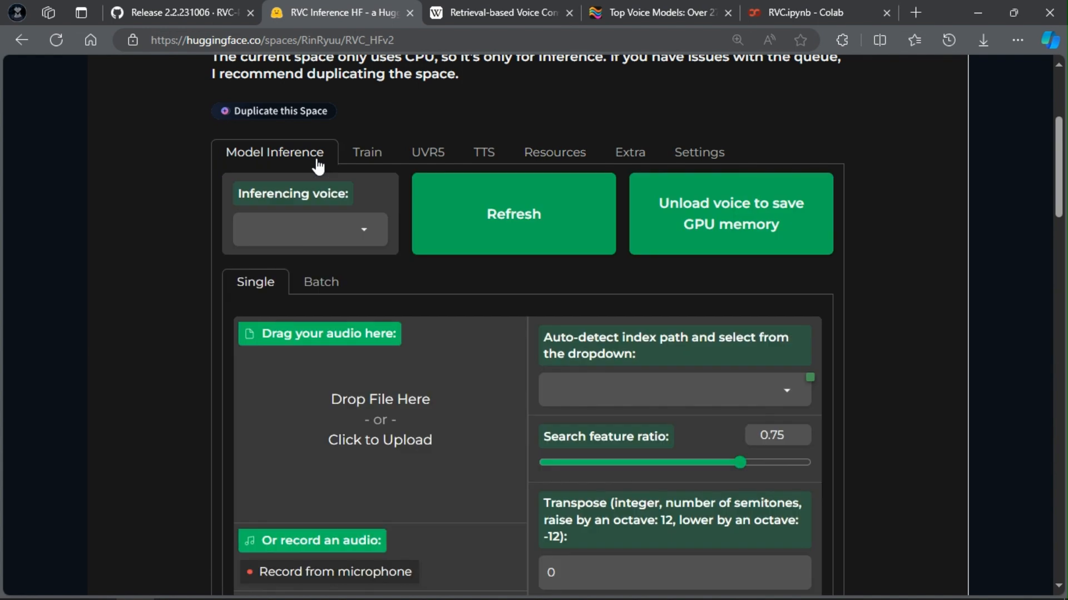
click(449, 217)
click(345, 228)
click(356, 266)
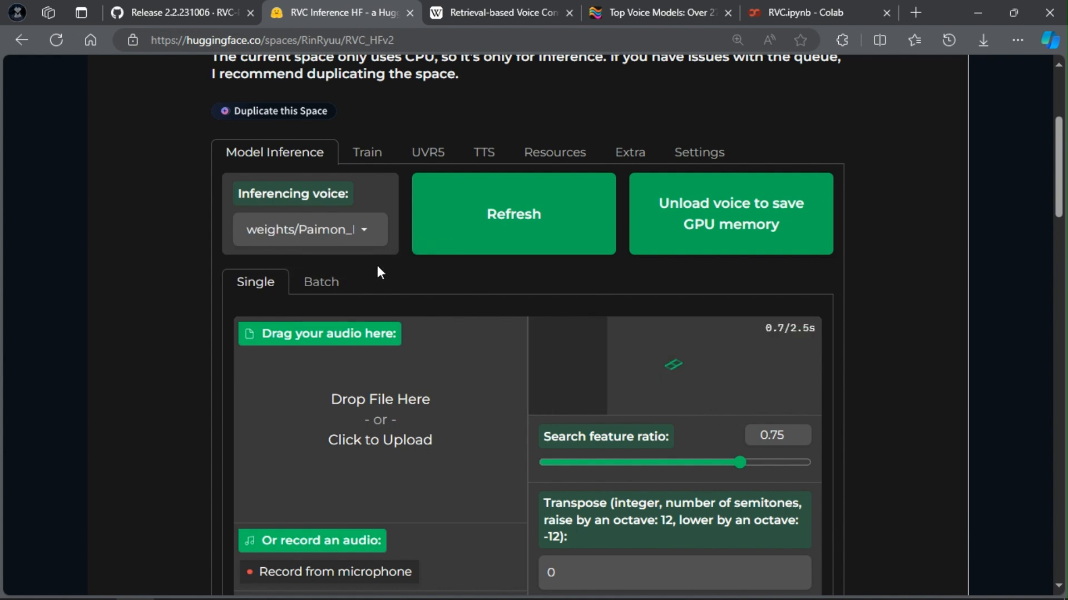
click(713, 388)
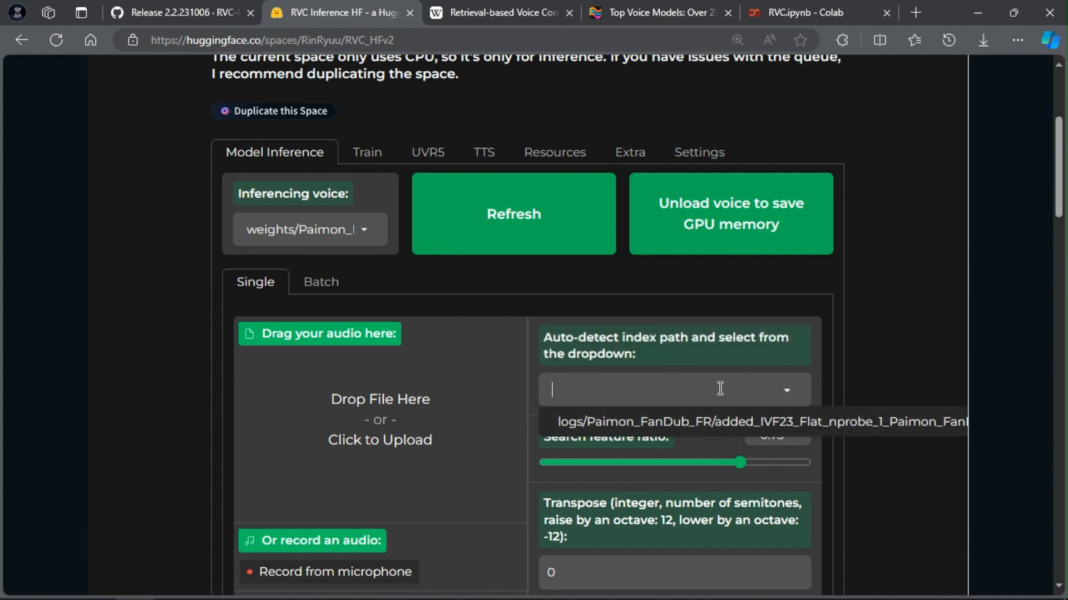
click(710, 421)
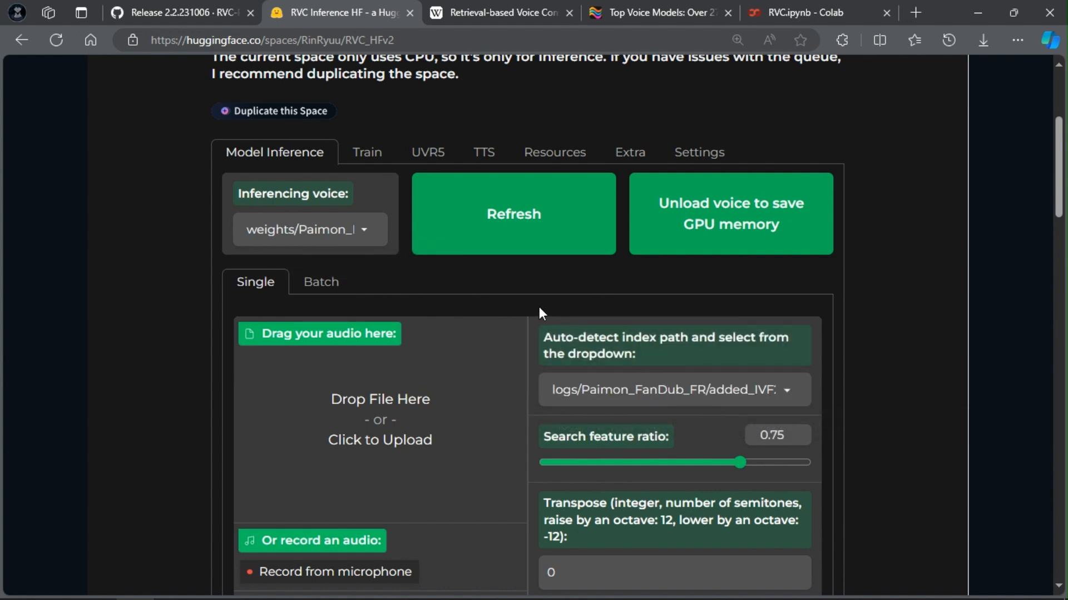
- Upload the audio file New recording 9 from the main folder in Downloads as the inference input
scroll(539, 307, down, 1)
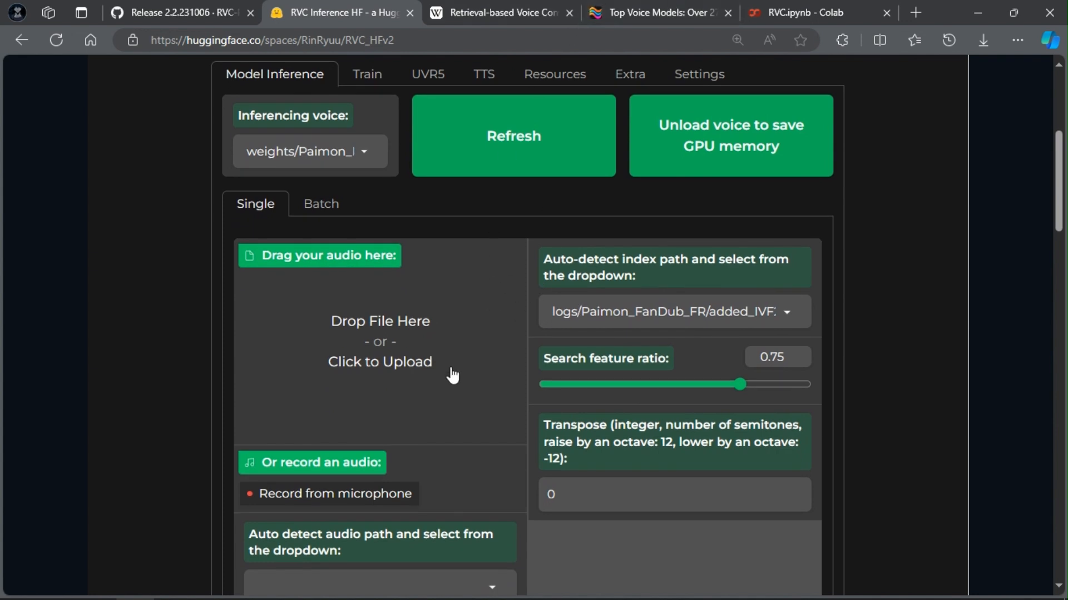
click(412, 369)
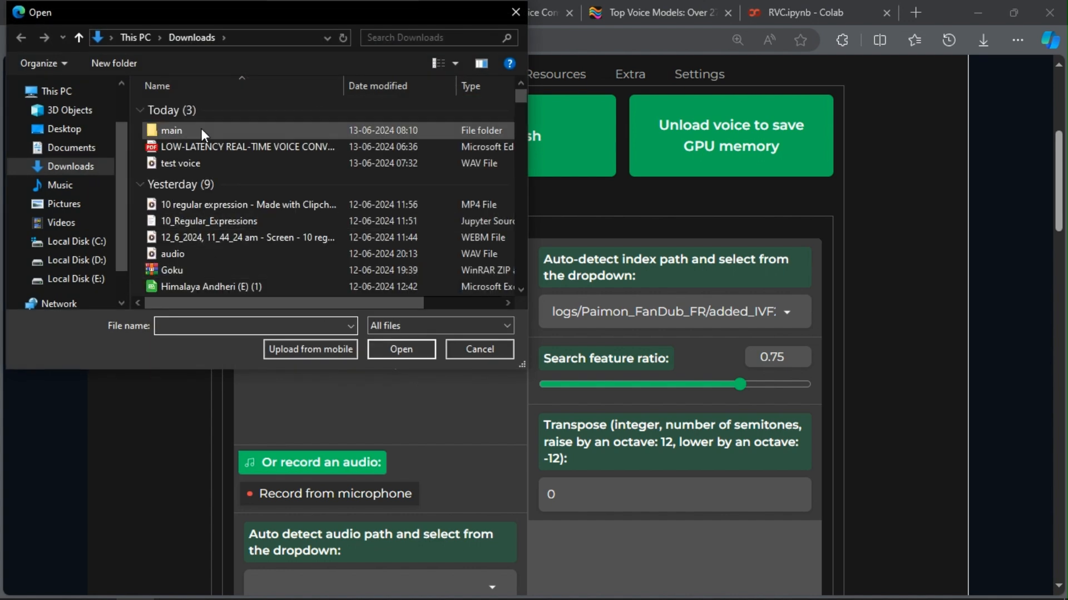
double_click(212, 129)
click(248, 109)
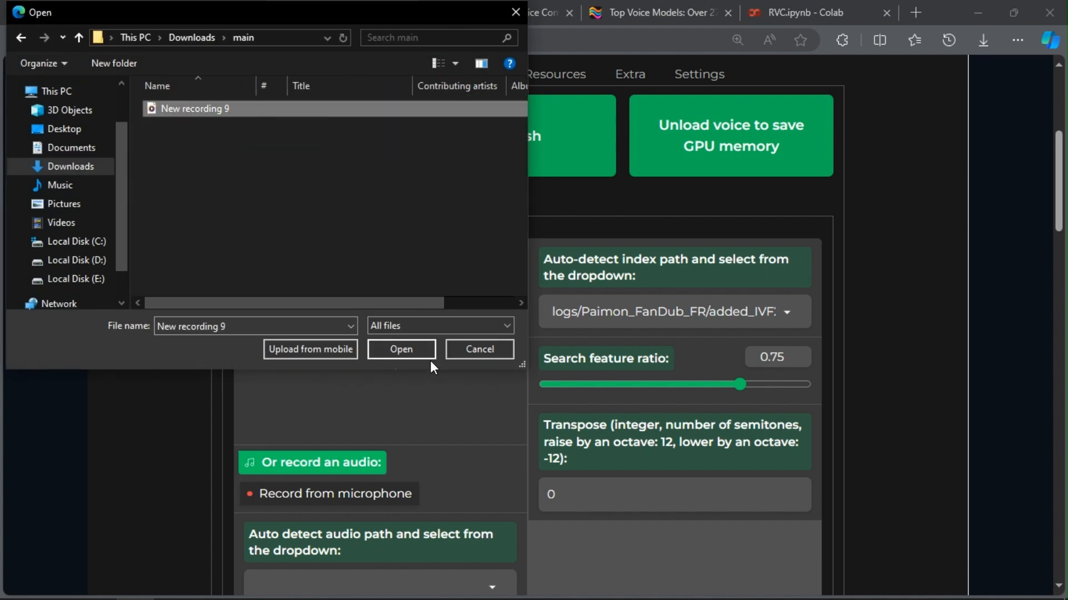
click(422, 347)
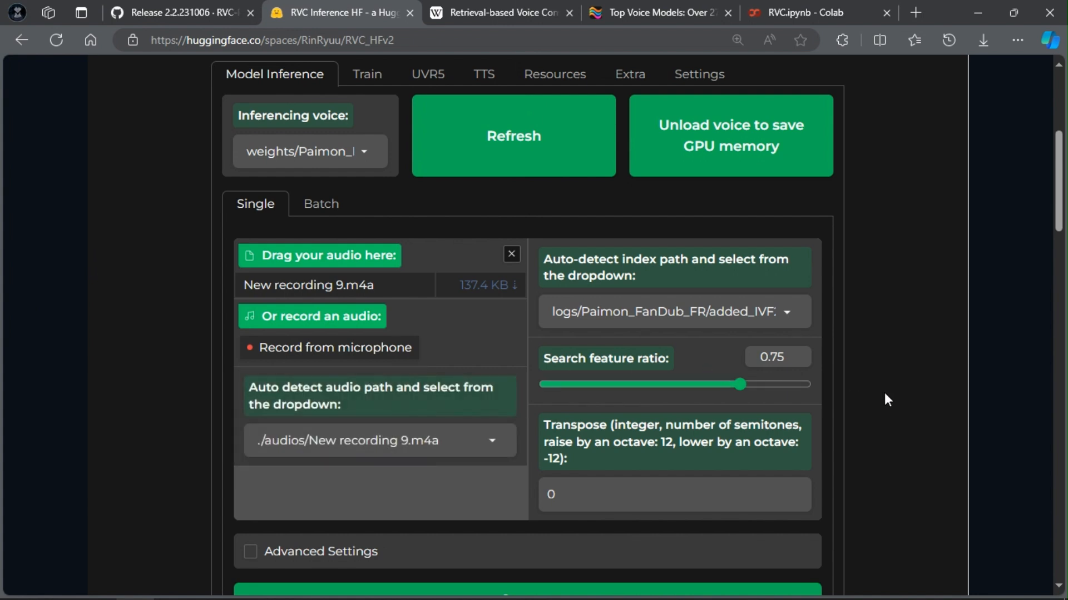
- Set the transpose to 12 semitones and convert the recording with the Paimon voice
scroll(879, 354, down, 3)
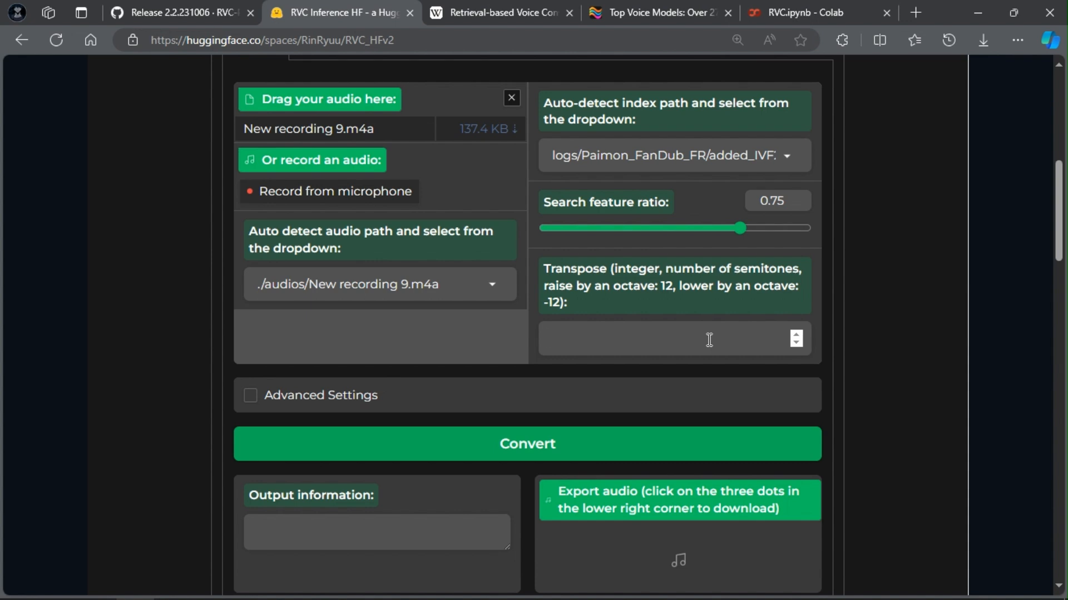
click(709, 340)
text(12)
click(520, 447)
scroll(865, 440, down, 3)
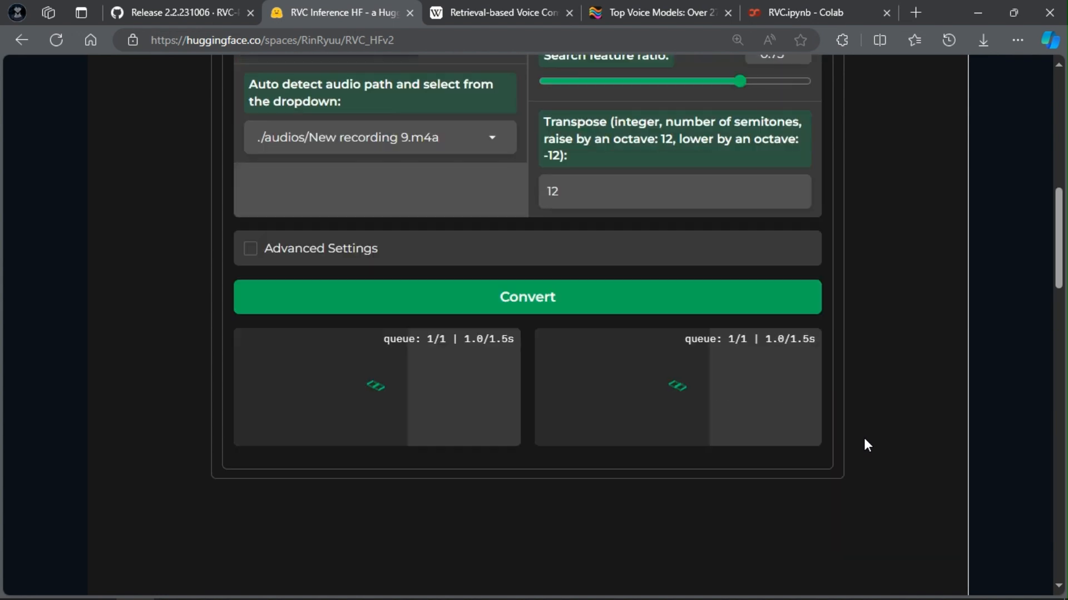
- Play part of the converted Paimon audio and pause it
scroll(864, 439, up, 1)
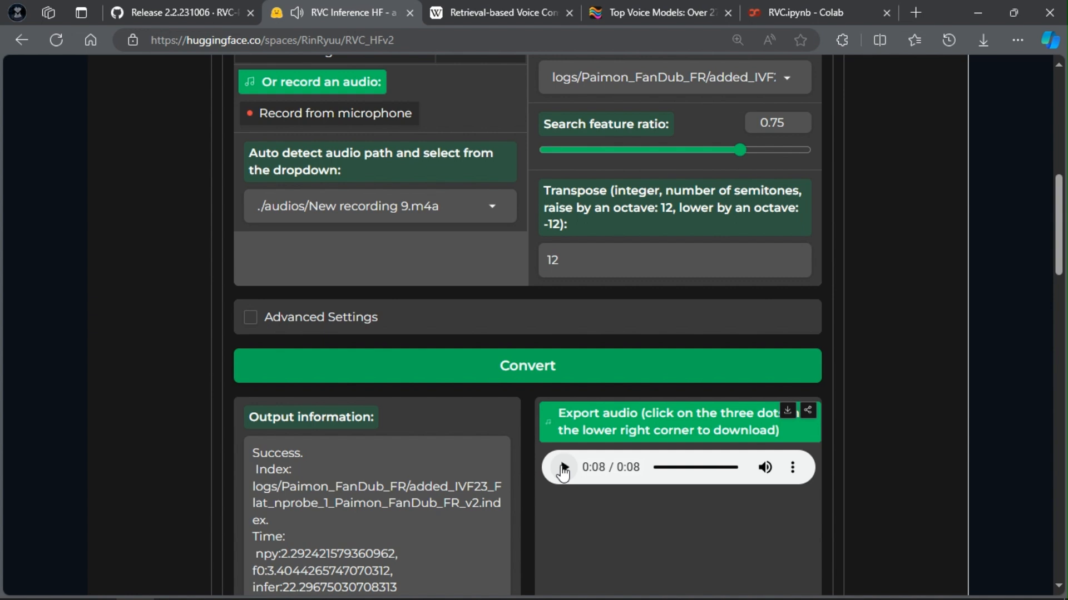
click(563, 470)
click(563, 468)
- Open the space's model download resources, copy the SpongeBob SquarePants (Ticket Boom) model link from voice-models.com, and return to the space
scroll(670, 540, up, 1)
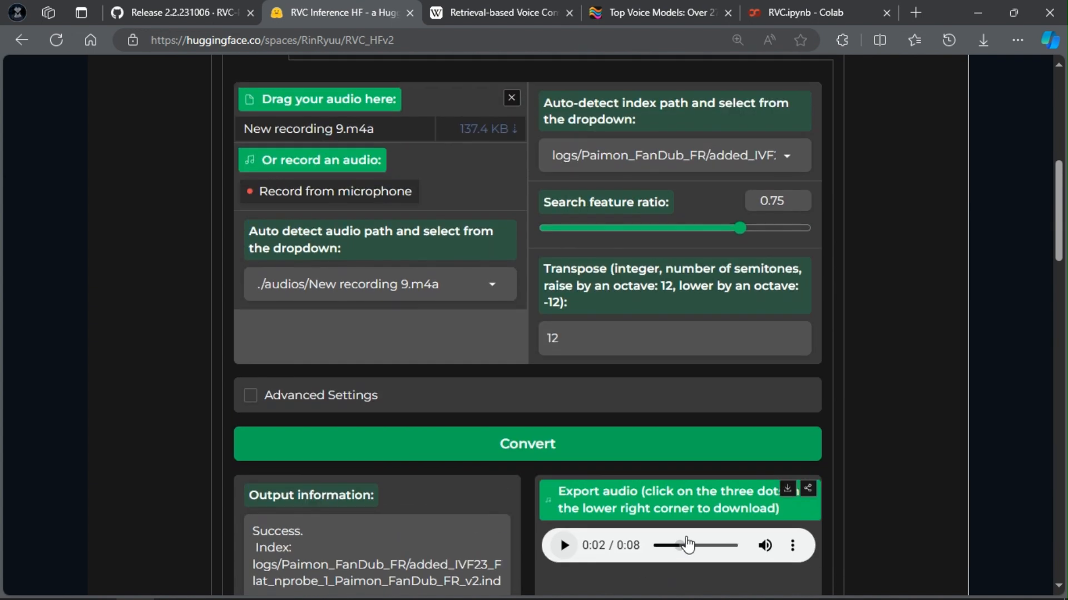
scroll(728, 517, up, 4)
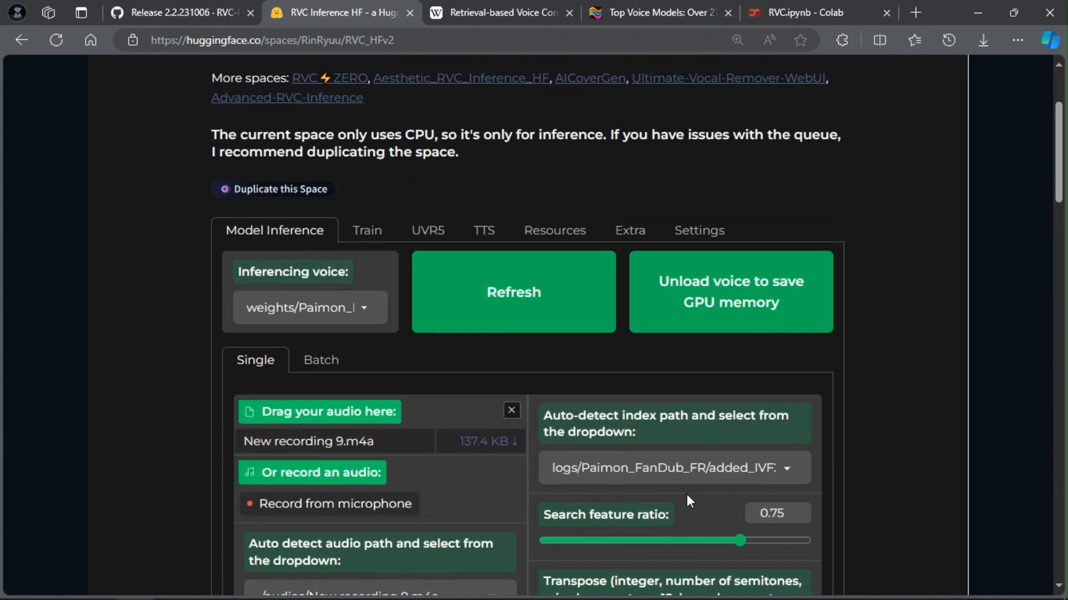
click(571, 235)
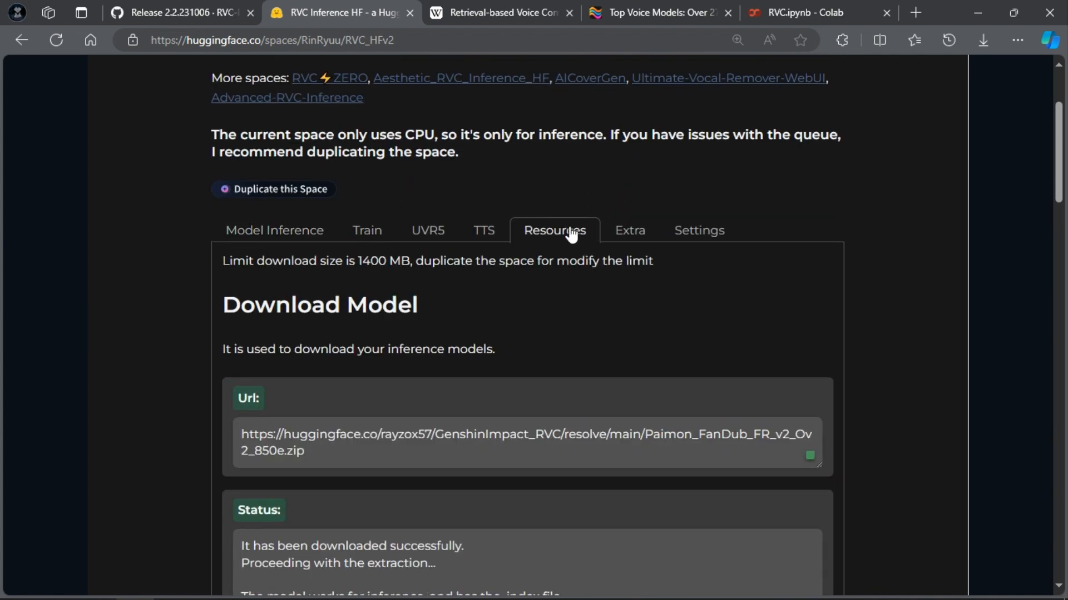
click(665, 11)
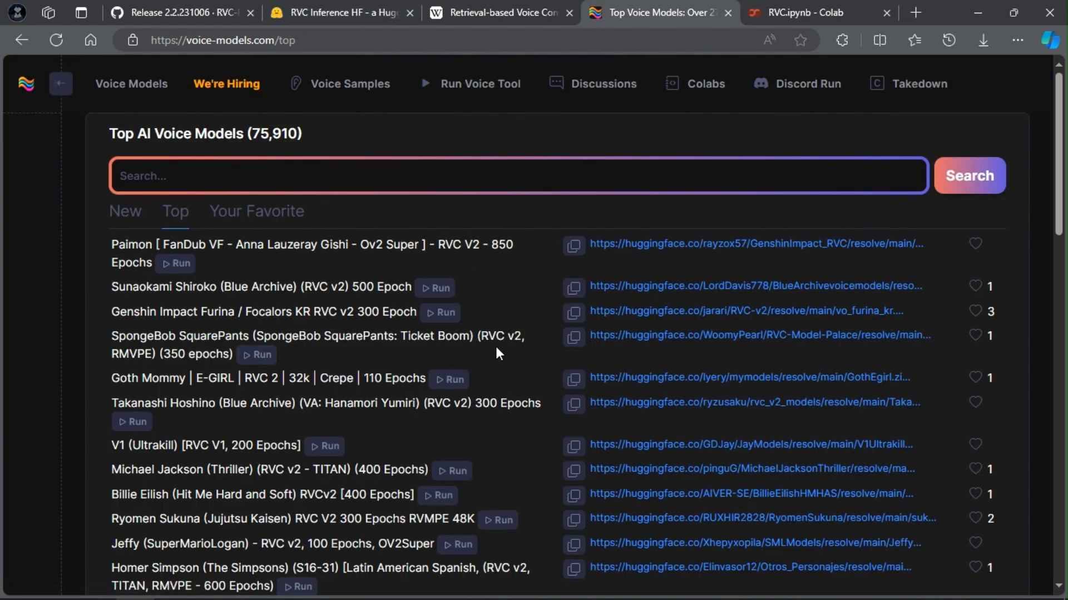
click(575, 336)
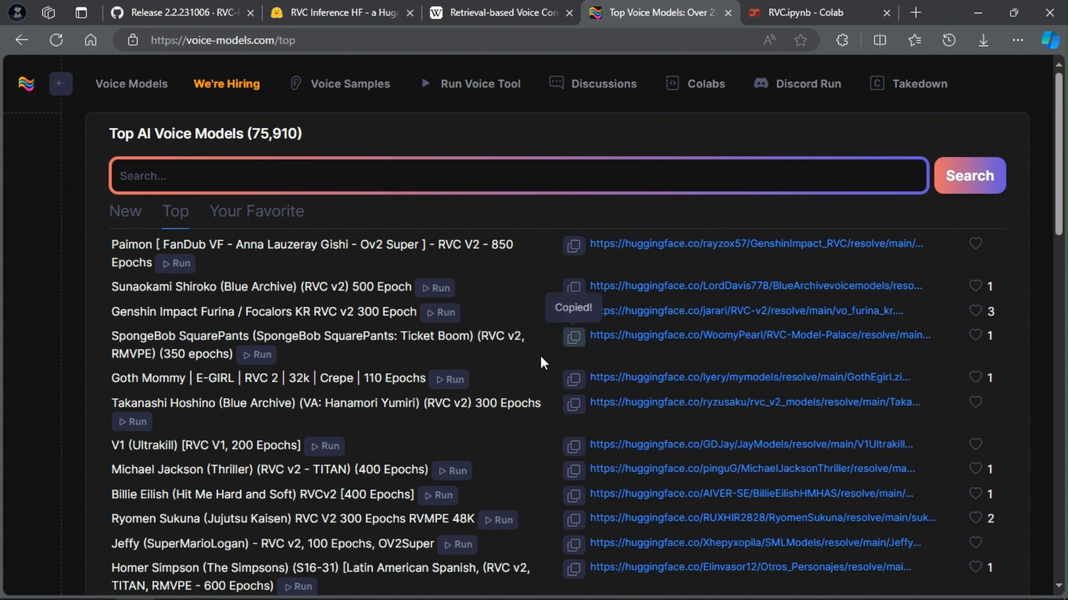
click(372, 13)
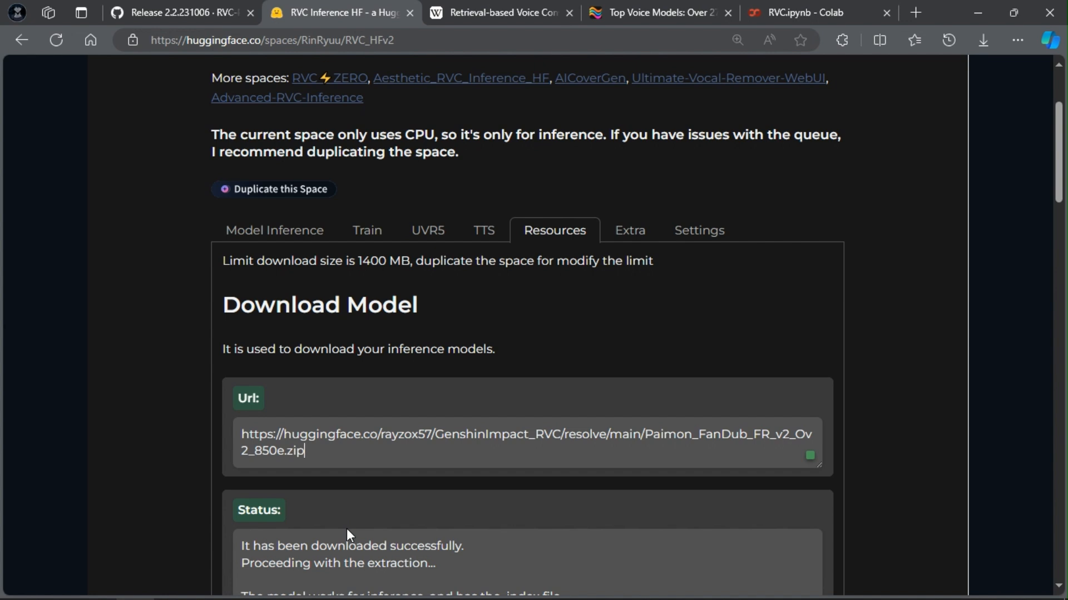
- Replace the Download Model URL with the copied SpongeBobTicketBoom.zip link and download the model
key(ctrl+a)
key(ctrl+v)
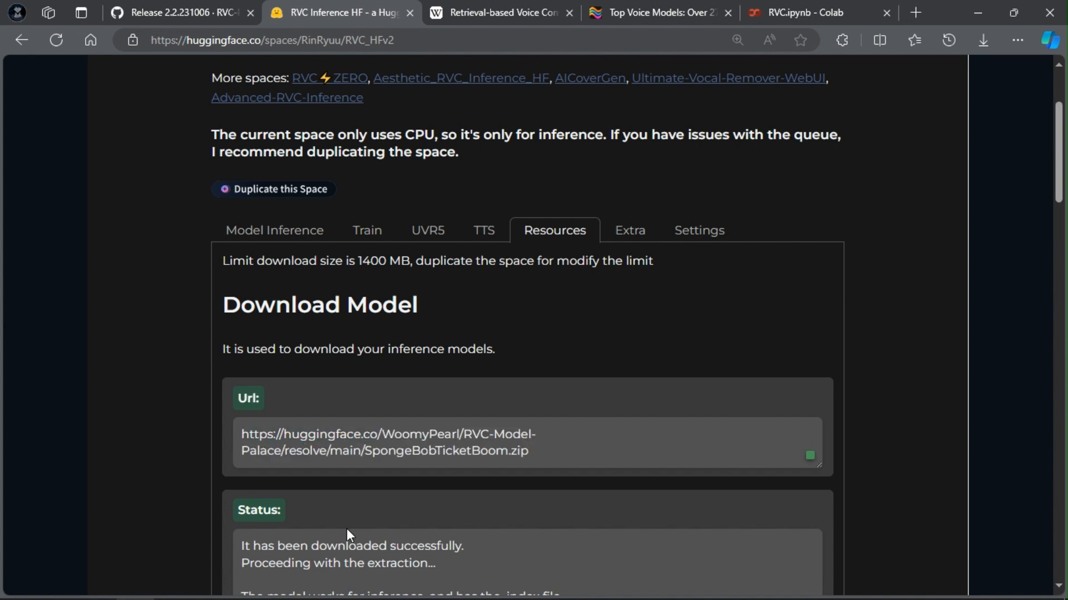
scroll(367, 520, down, 3)
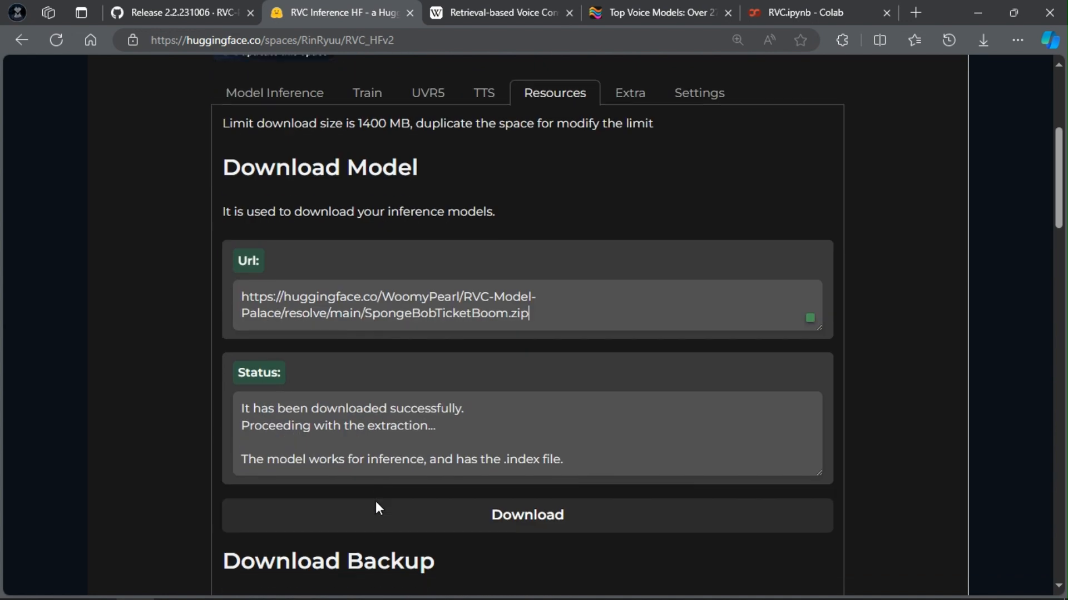
click(461, 502)
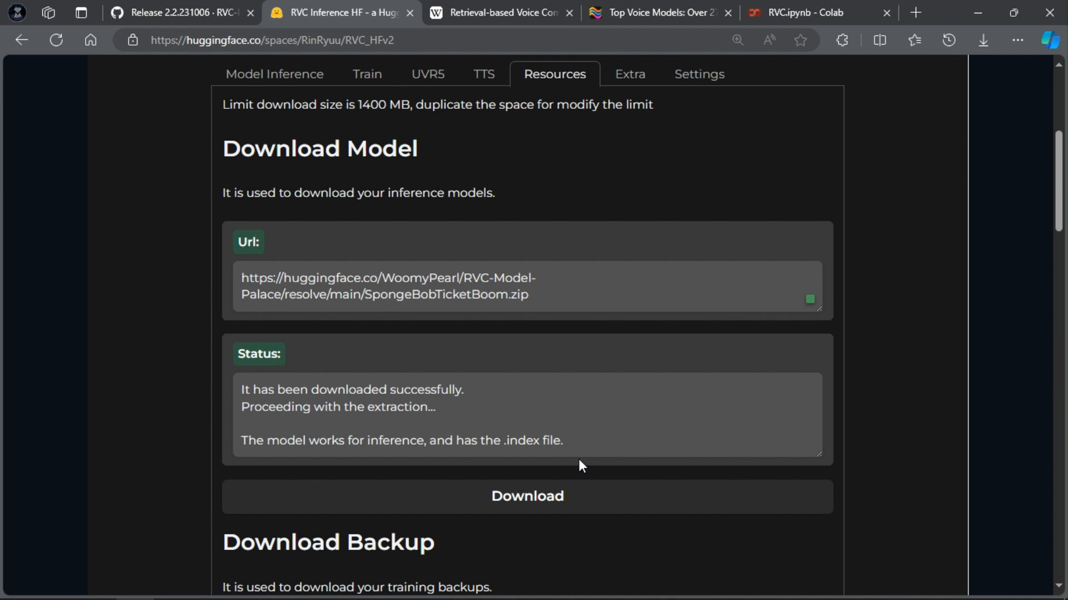
- Refresh the inference voices, choose weights/SpongeBobTicketBoom_350e.pth, and select the matching logs/SpongeBobTicketBoom_350e index file
scroll(601, 469, up, 3)
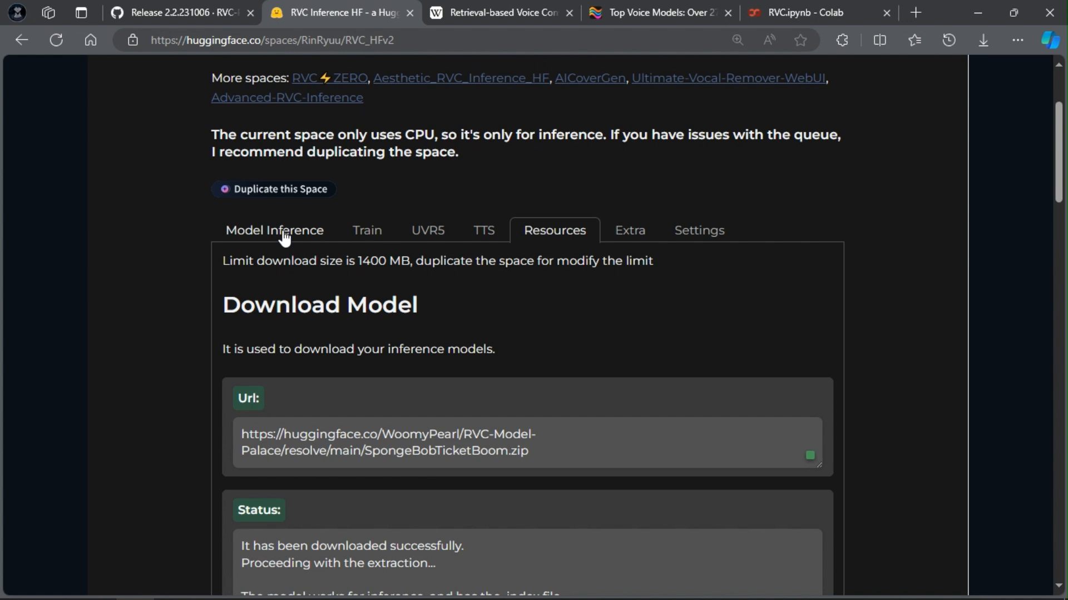
click(284, 237)
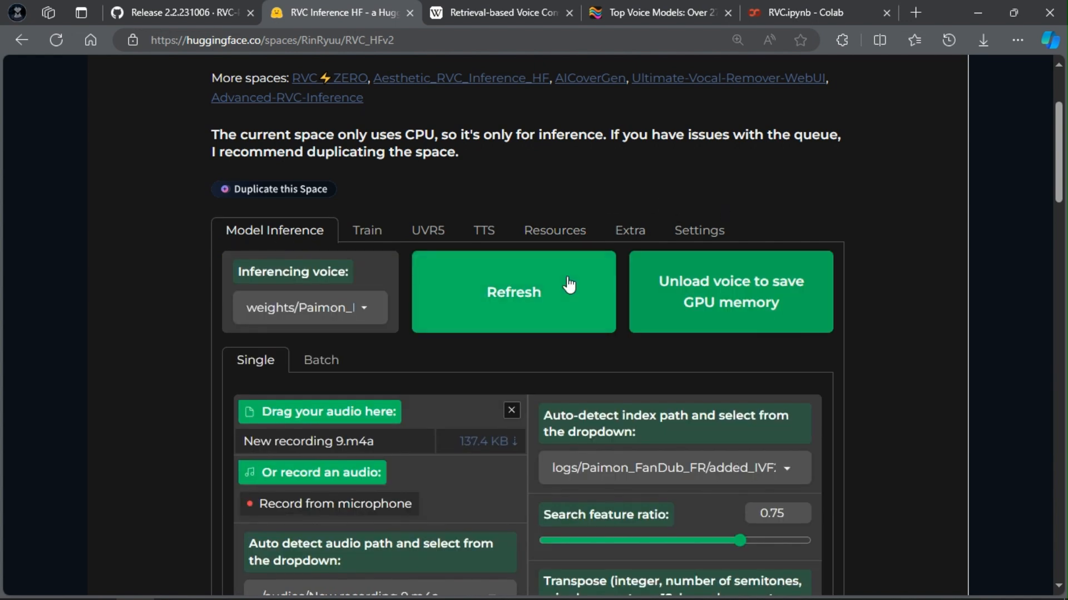
click(568, 321)
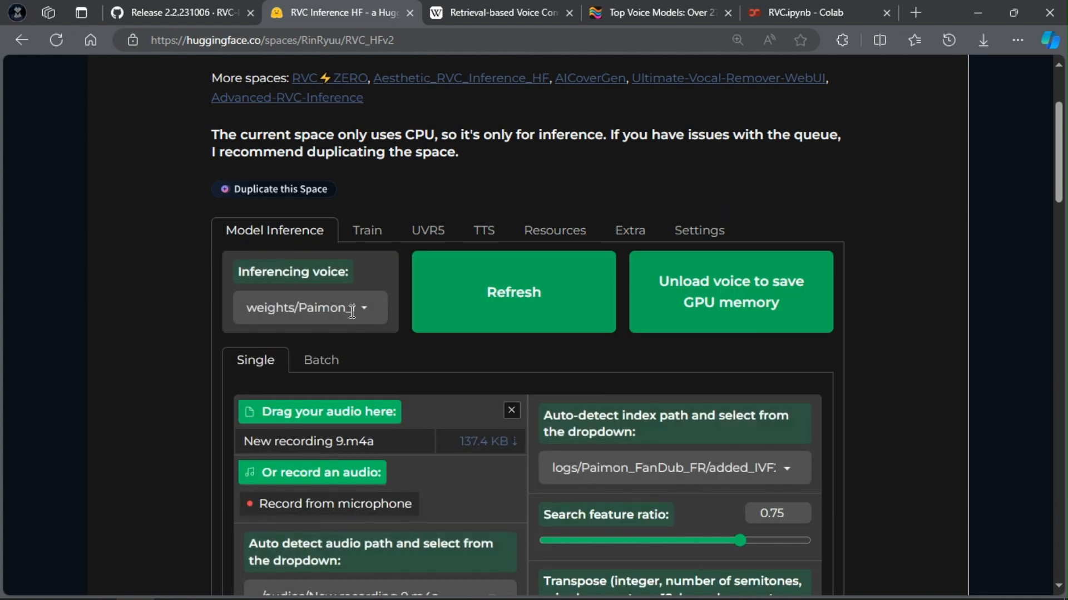
click(362, 308)
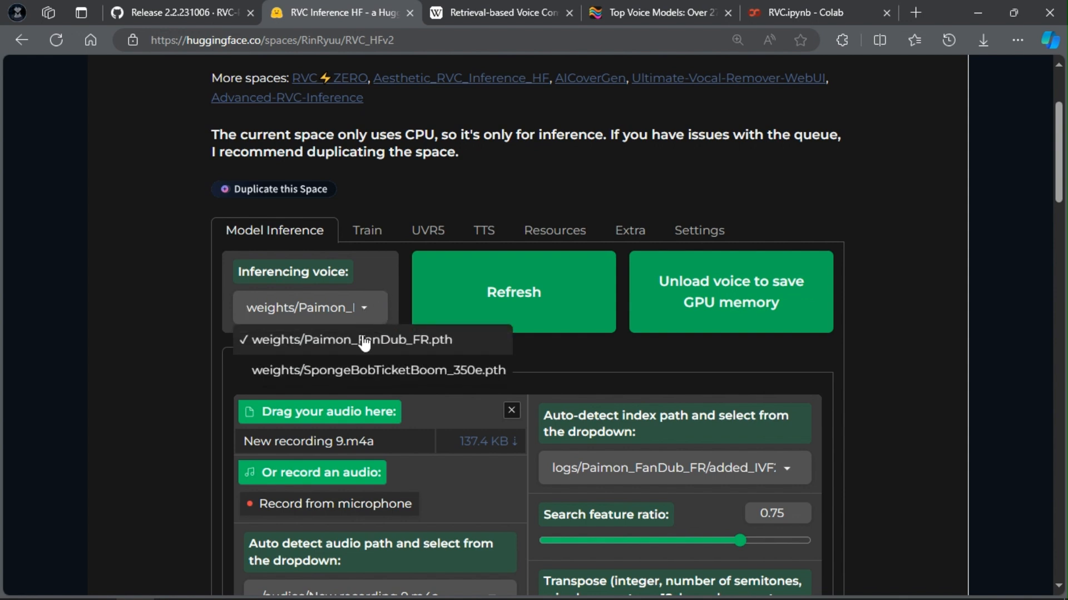
click(348, 371)
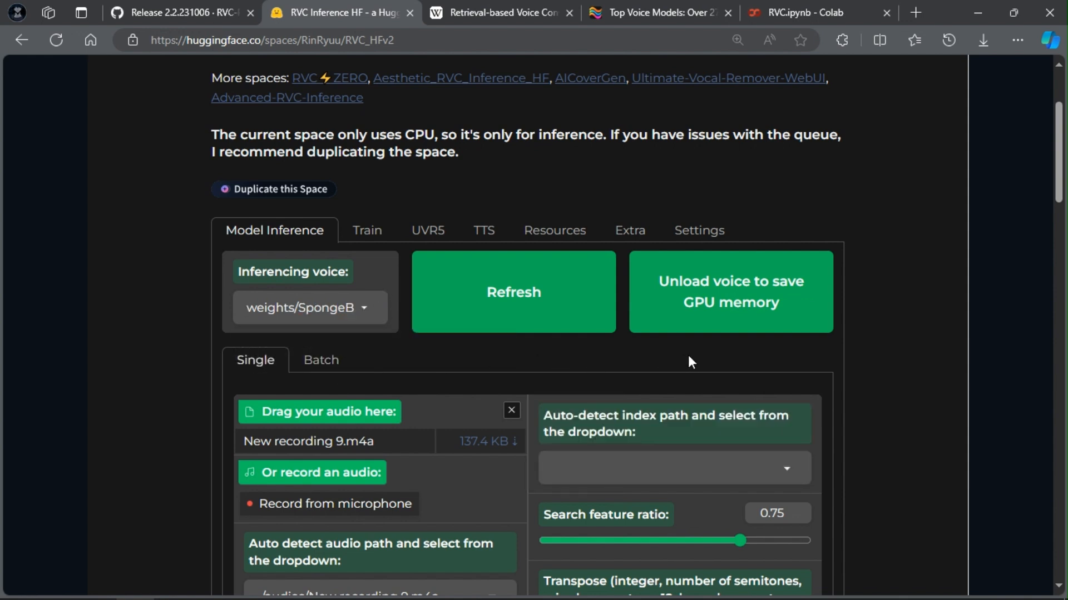
click(743, 470)
click(731, 535)
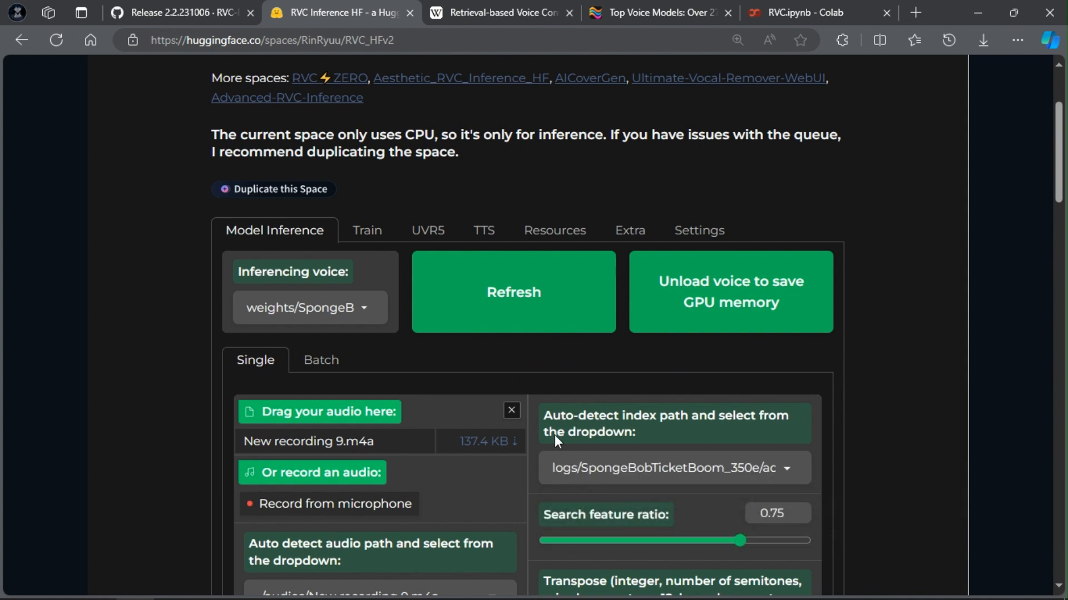
- Remove the uploaded input audio and upload New recording 9 again
click(510, 411)
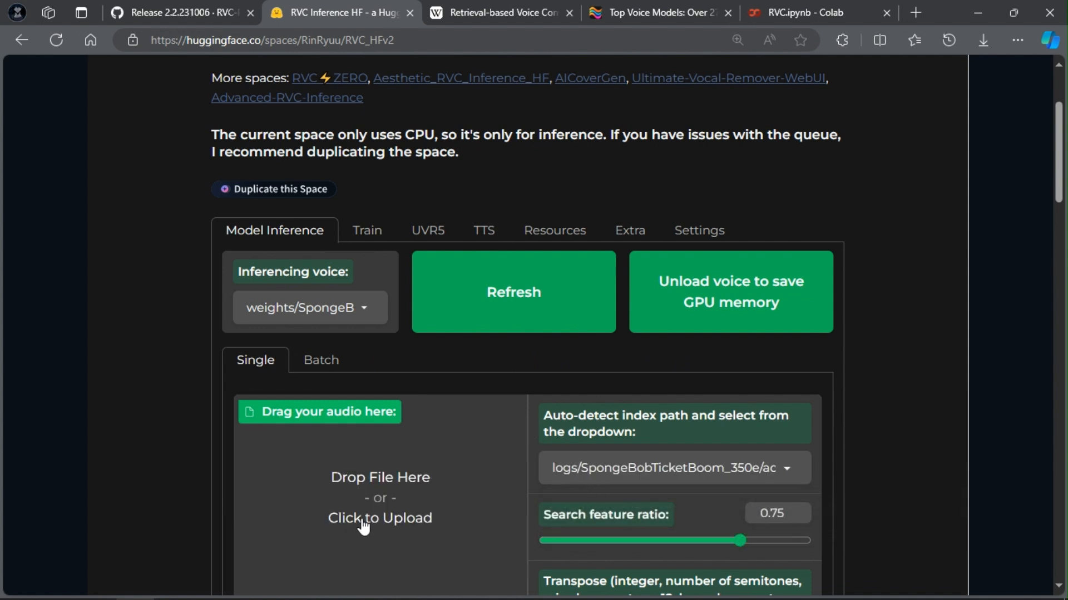
click(457, 496)
double_click(331, 113)
- Set the transpose to 0 semitones and convert the recording with the SpongeBob voice
scroll(649, 487, down, 4)
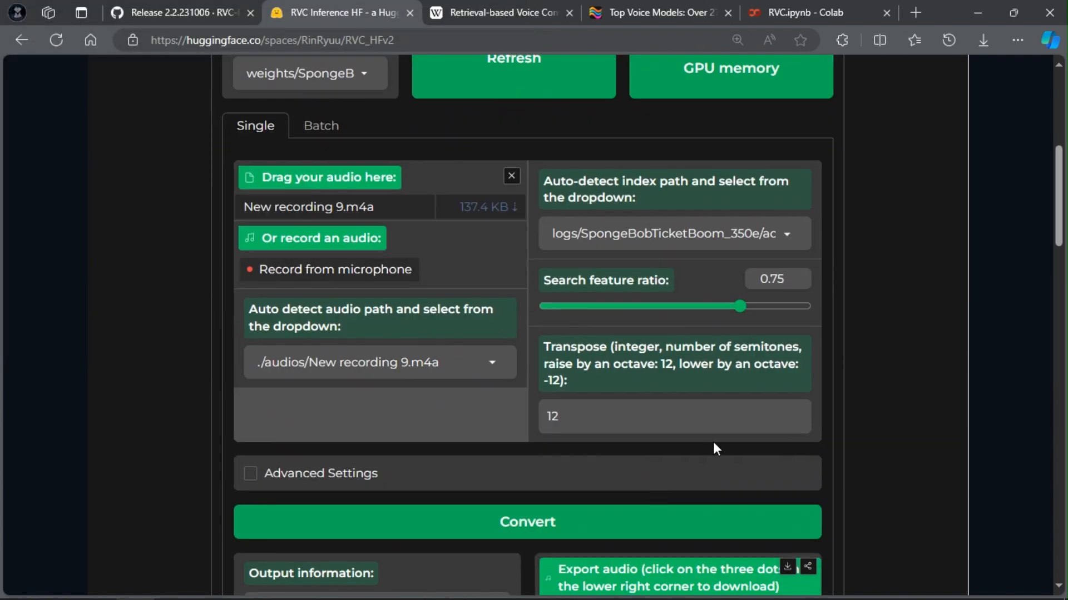
click(559, 417)
key(BackSpace)
key(BackSpace)
text(0)
scroll(945, 372, down, 7)
scroll(958, 366, up, 4)
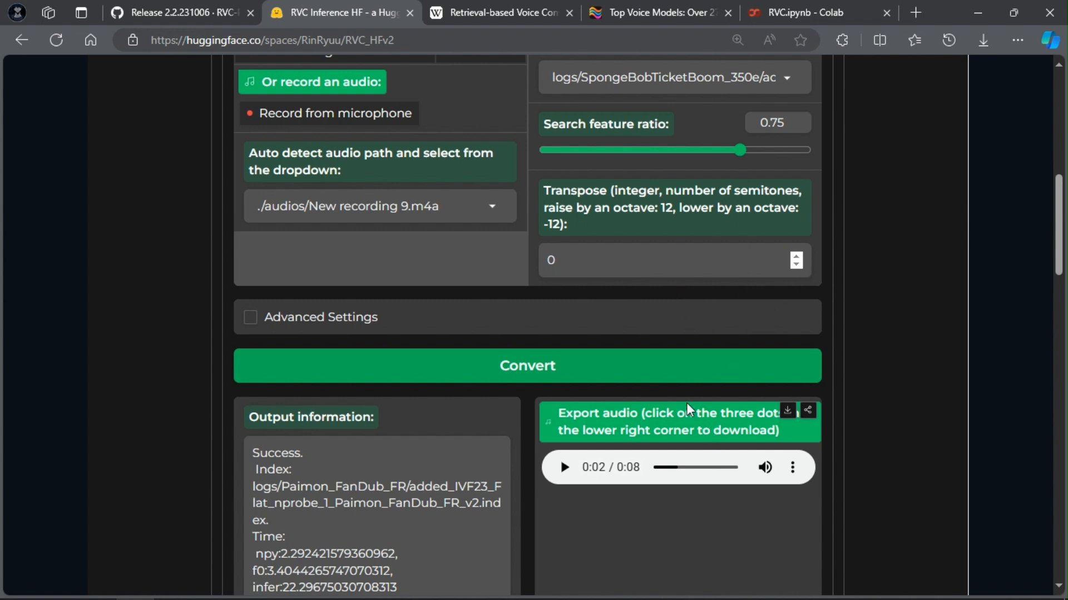
click(686, 367)
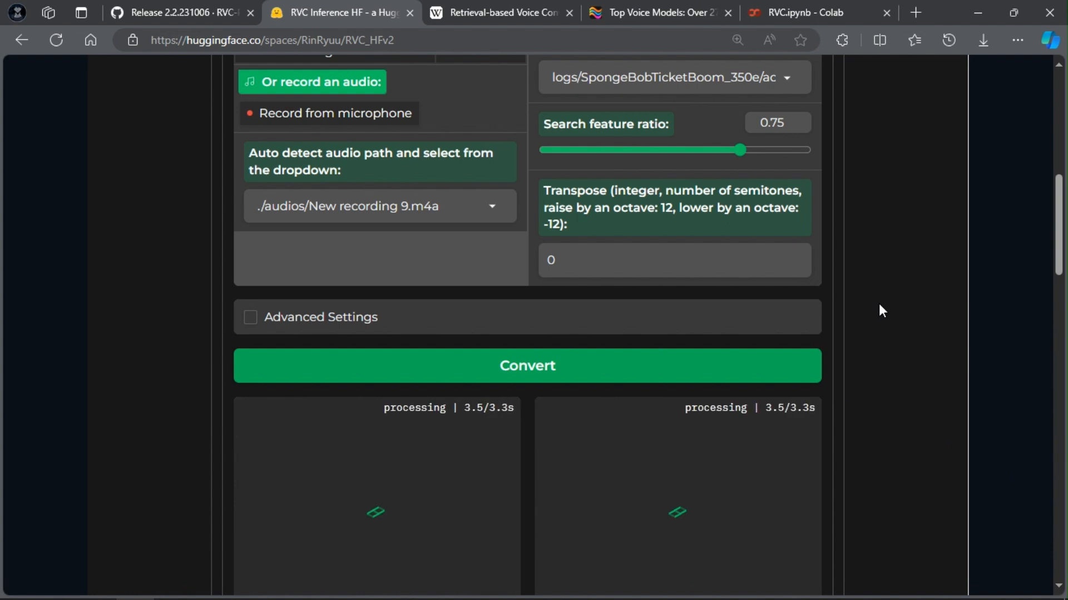
scroll(880, 306, down, 2)
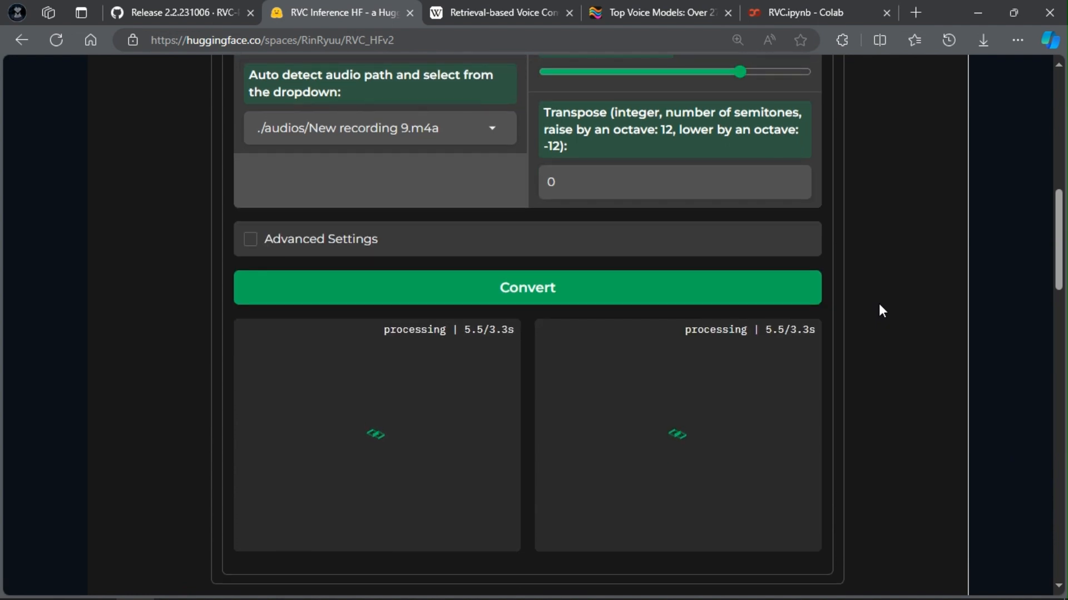
scroll(882, 293, up, 3)
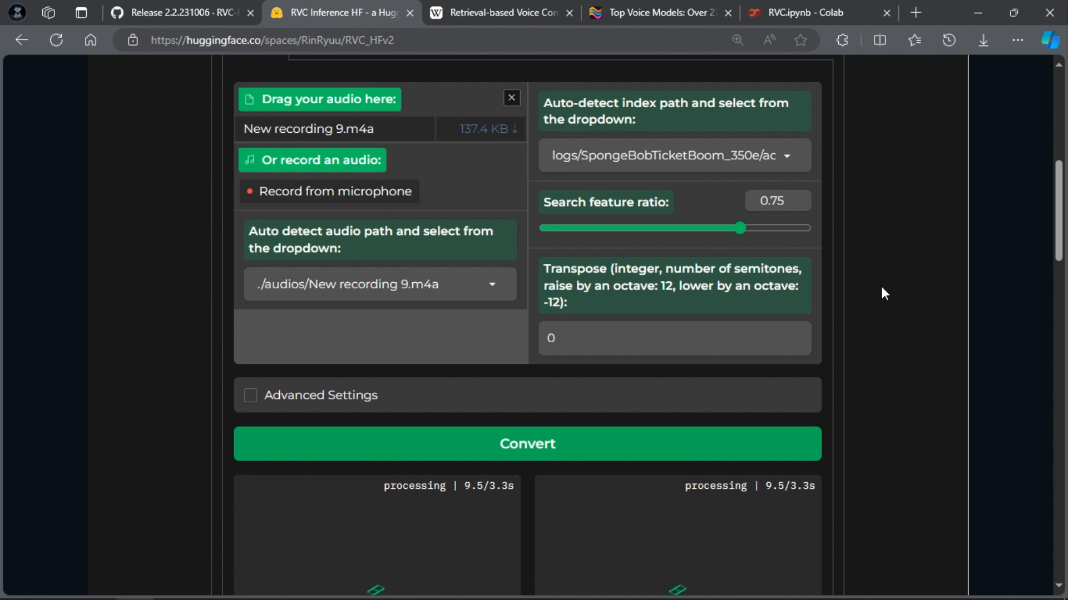
scroll(884, 293, up, 2)
scroll(884, 294, down, 2)
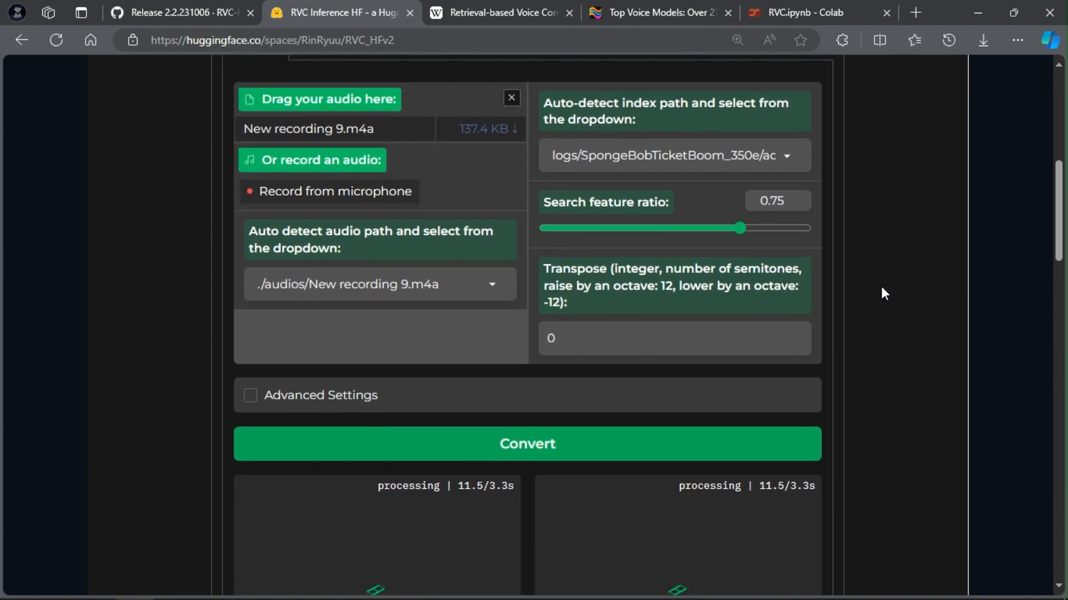
scroll(884, 293, down, 2)
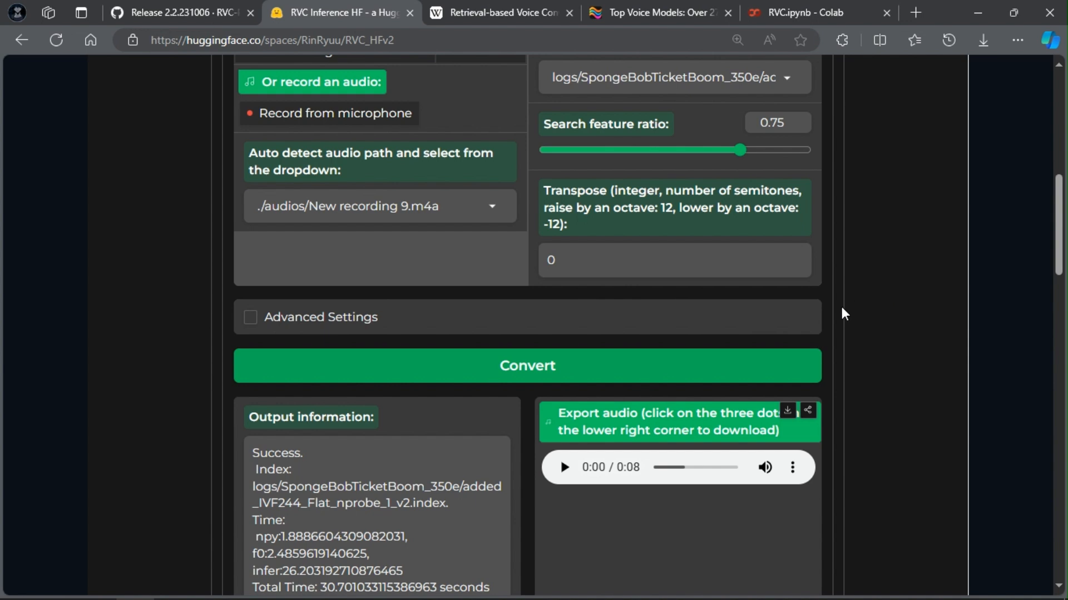
- Play back the exported SpongeBob voice conversion
click(564, 468)
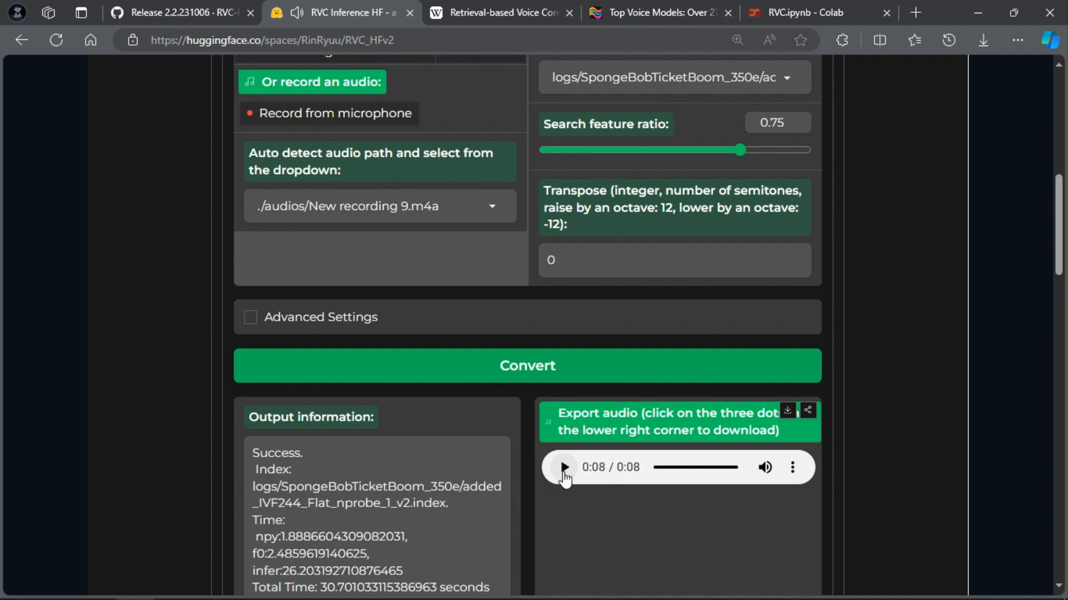
- Open the text-to-speech section and enter "AiMI is cool" as the text to convert to voice
scroll(497, 438, up, 9)
scroll(575, 439, up, 1)
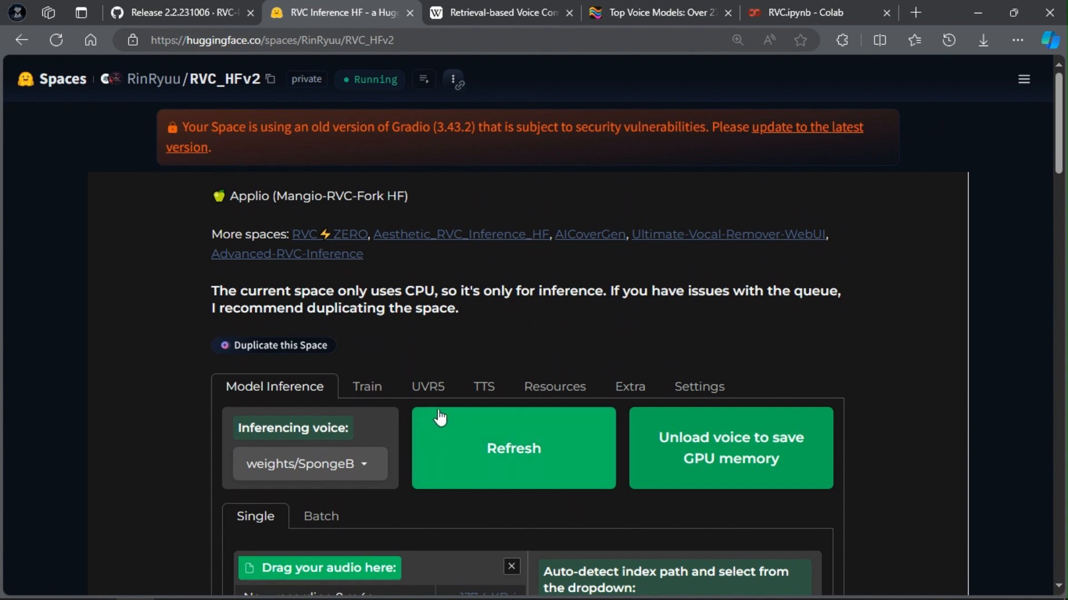
click(492, 392)
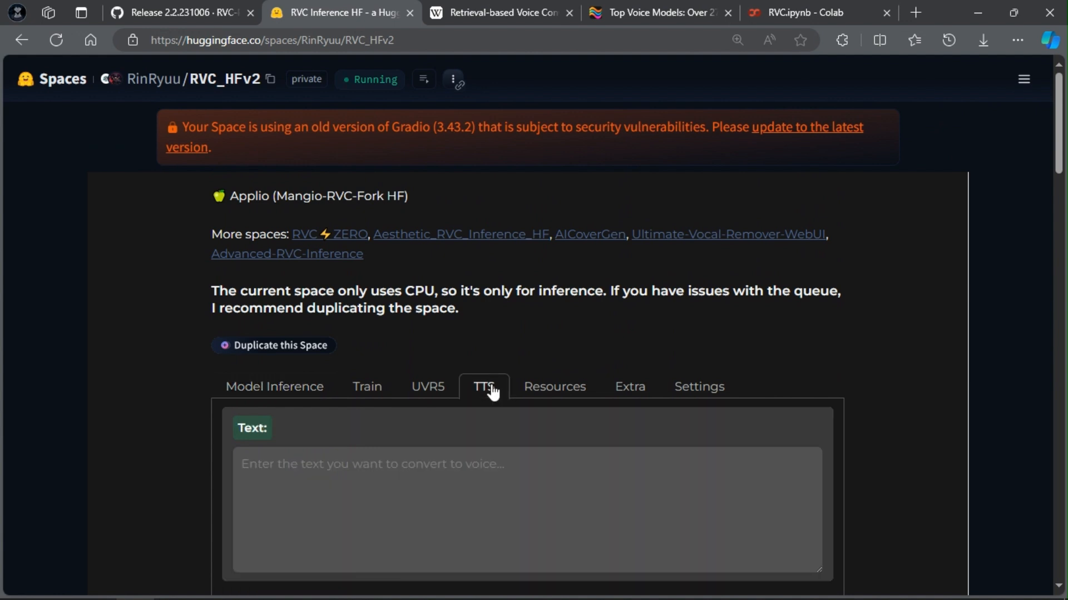
click(545, 497)
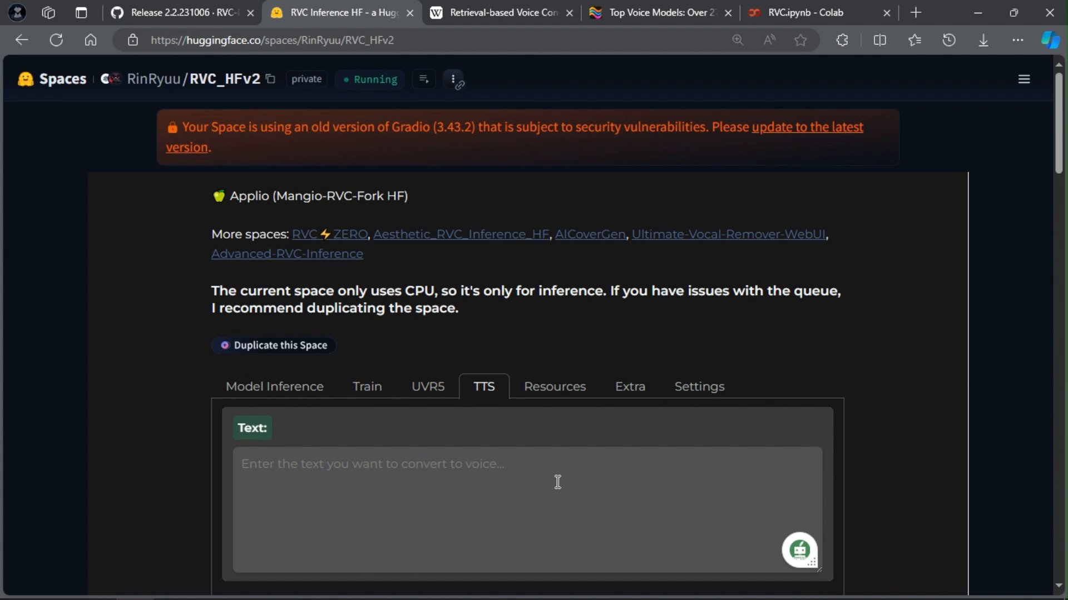
text(AiMI is cool)
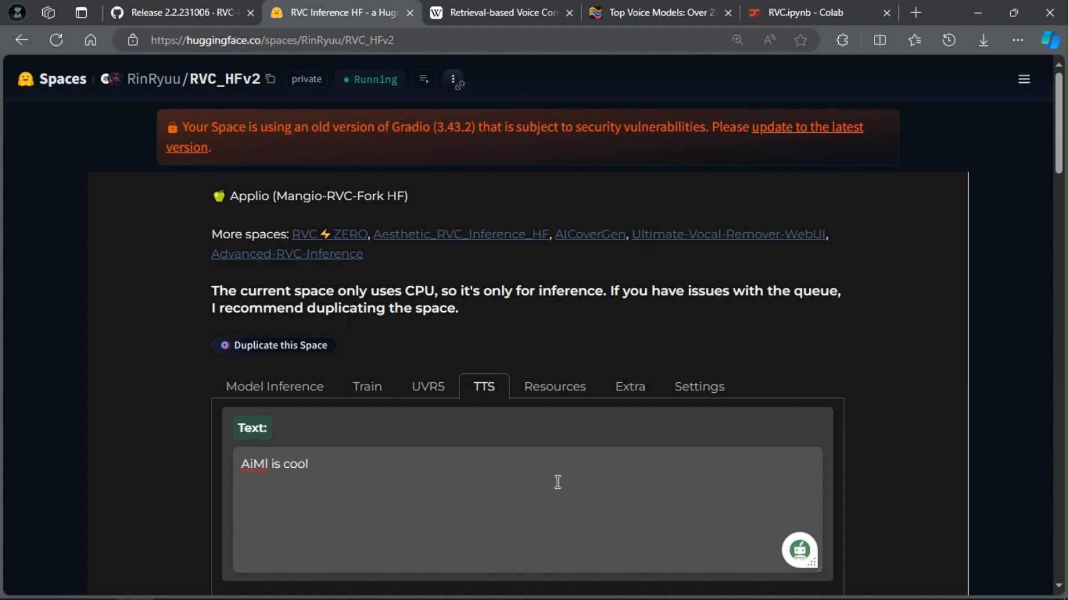
- Find Jenny among the TTS models and choose en-US-JennyNeural-Female
scroll(558, 482, down, 3)
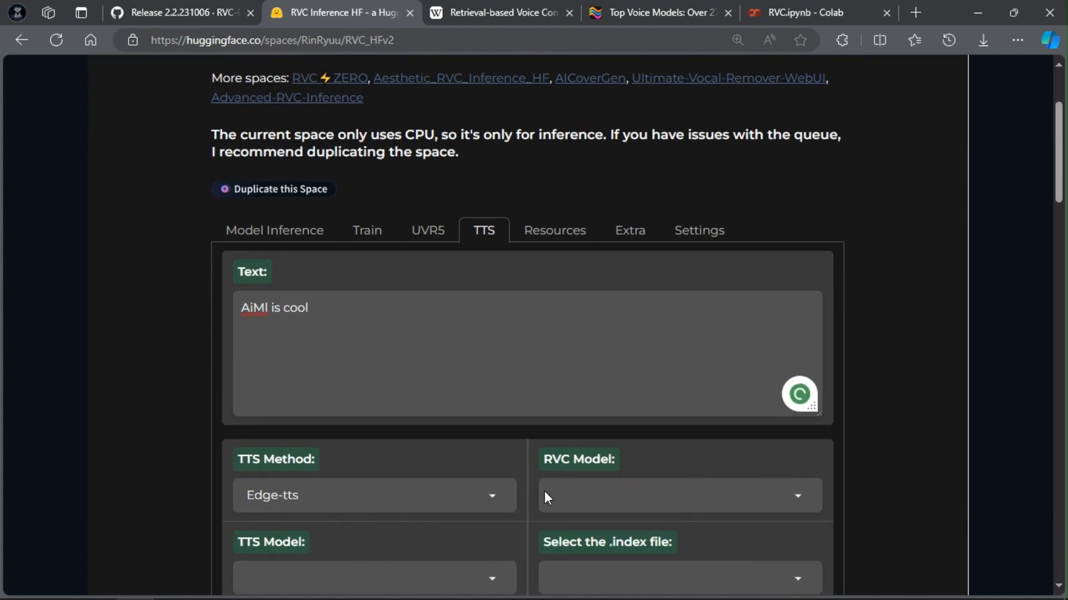
scroll(496, 478, down, 3)
click(472, 423)
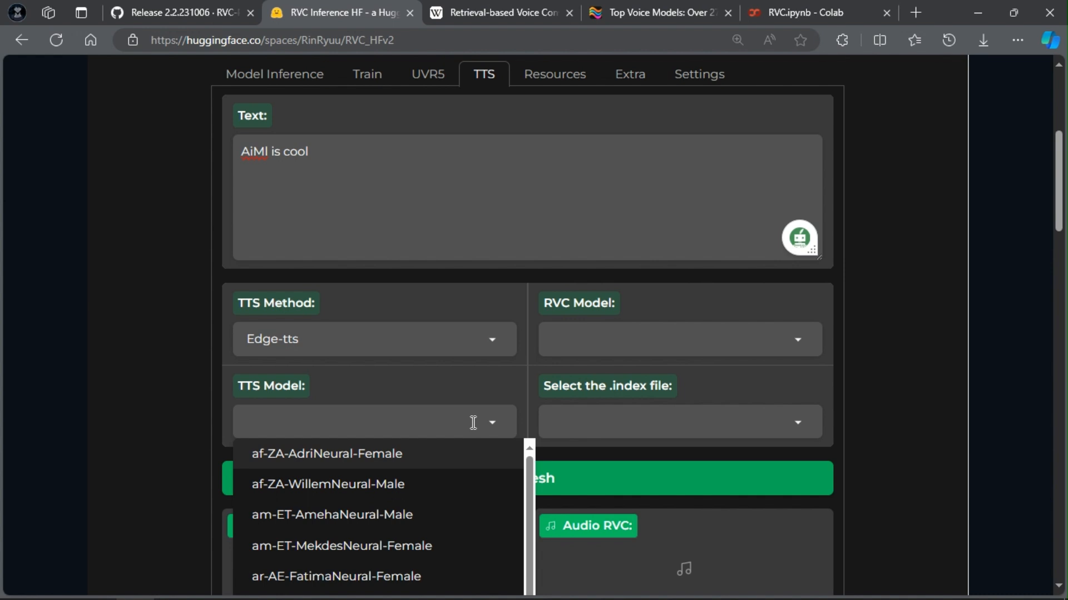
text(jenn)
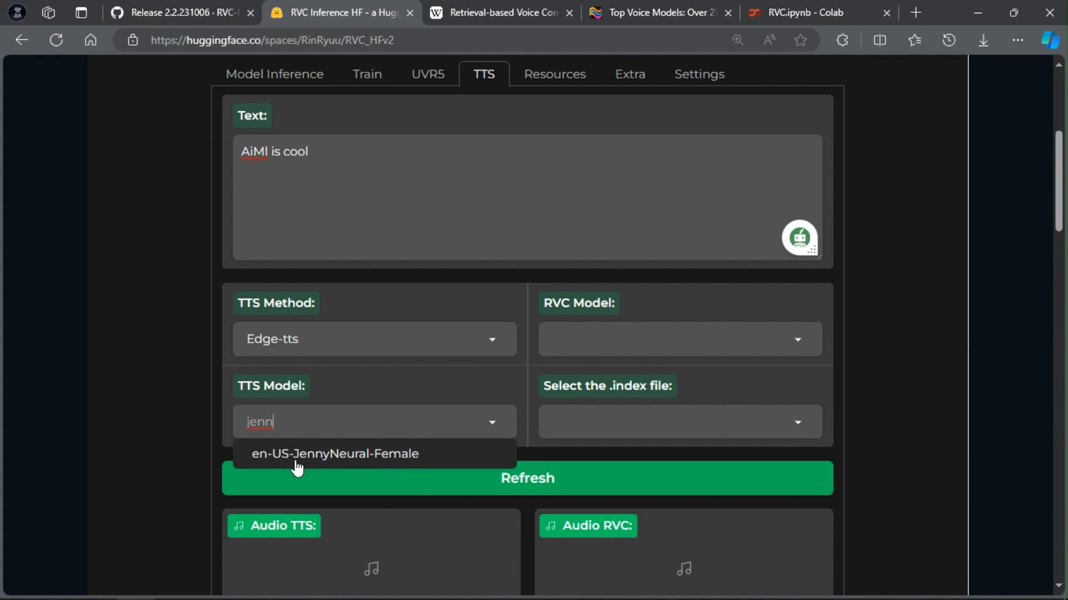
click(355, 455)
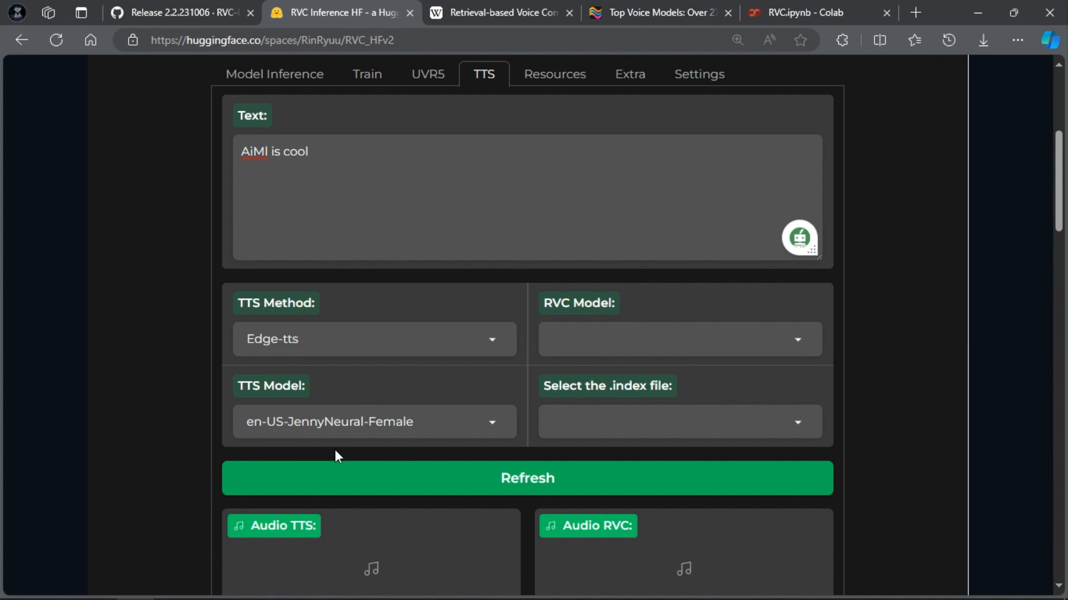
- Refresh the RVC models, choose weights/Paimon_FanDub_FR.pth, and select the matching logs/Paimon_FanDub_FR index file
click(603, 331)
click(632, 488)
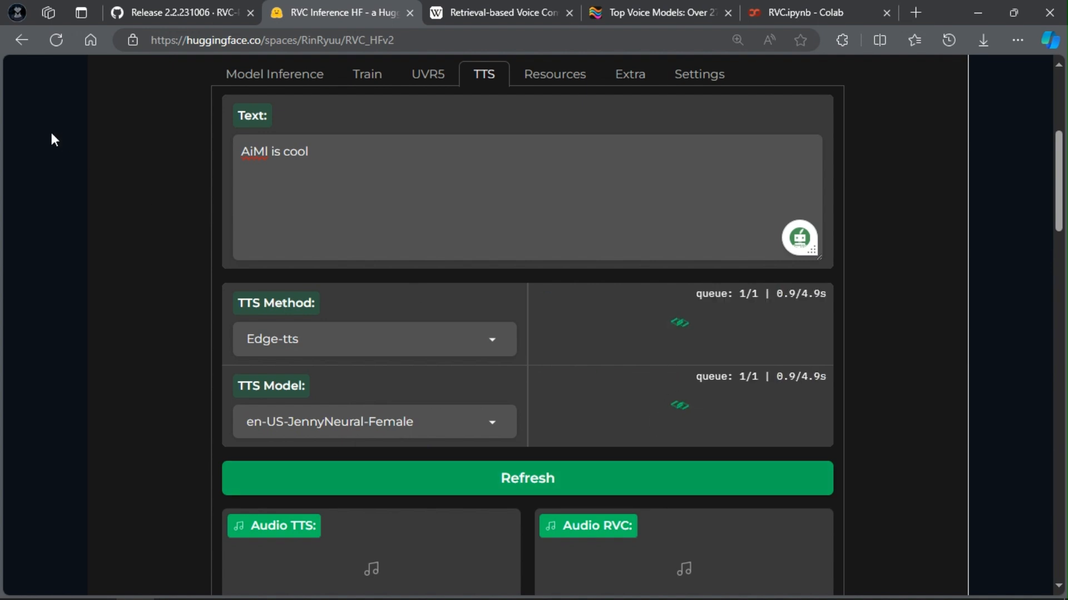
click(562, 333)
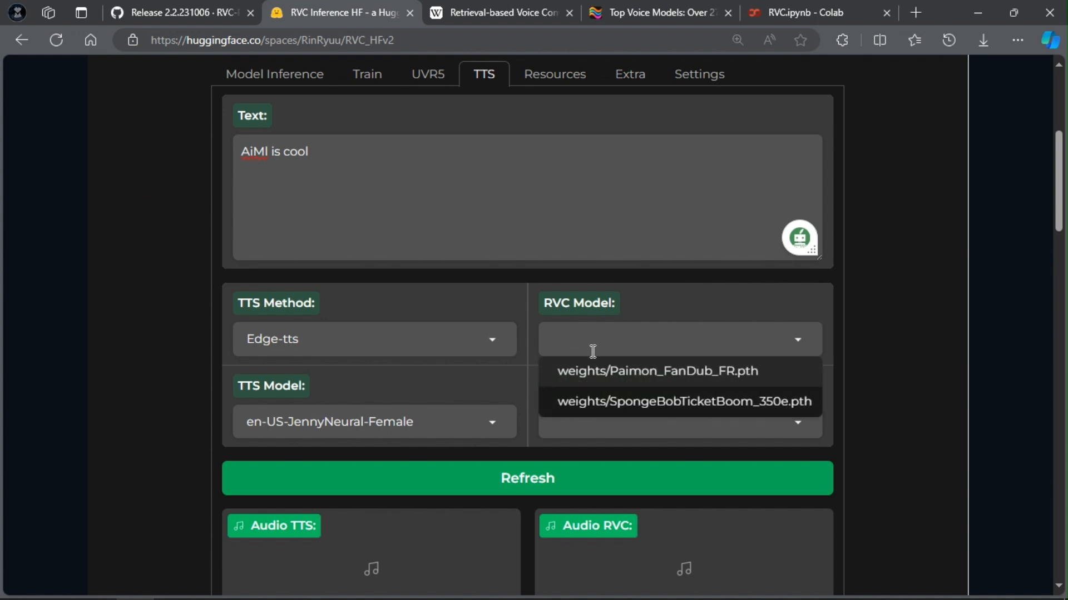
click(612, 373)
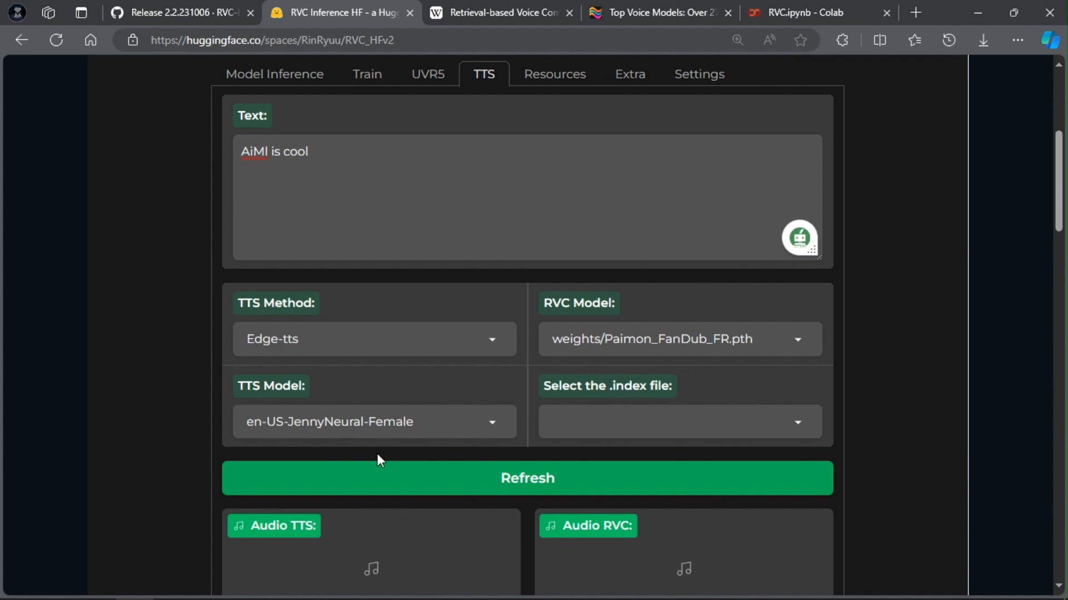
click(665, 434)
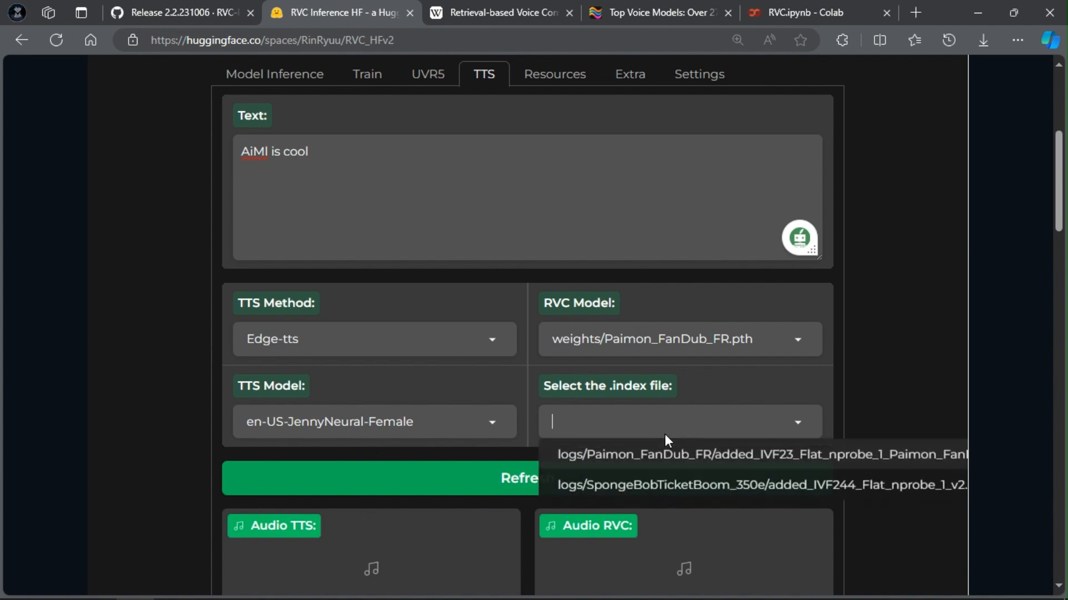
click(650, 463)
- Convert the entered text to speech with the selected Paimon voice model
scroll(620, 486, down, 5)
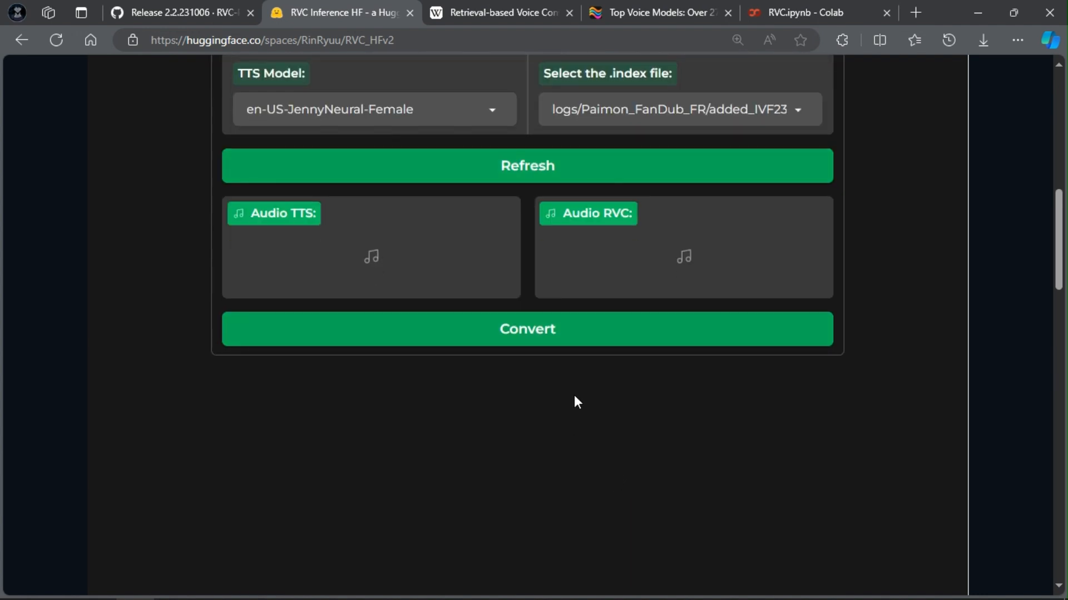
click(565, 346)
scroll(563, 412, up, 1)
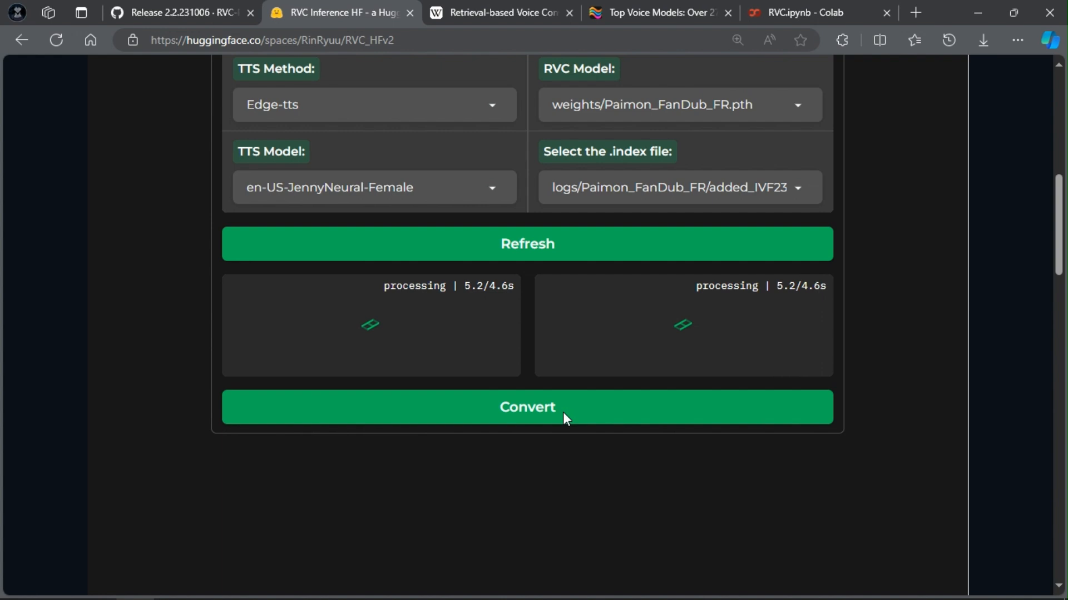
scroll(562, 412, up, 1)
scroll(563, 412, up, 5)
scroll(562, 412, down, 4)
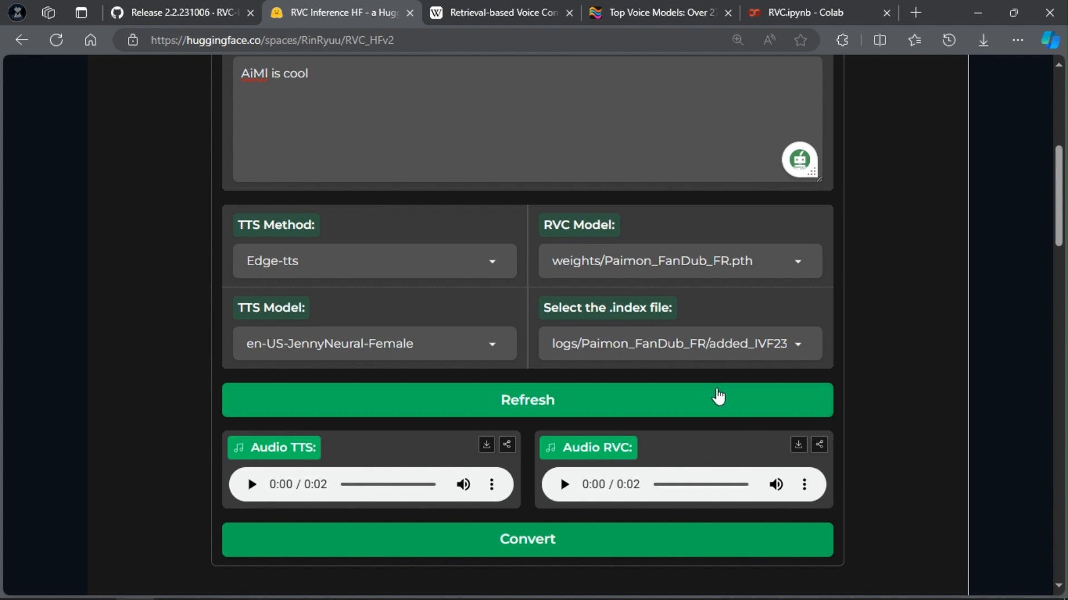
- Listen to the plain TTS audio and compare it with the Paimon RVC audio
click(251, 485)
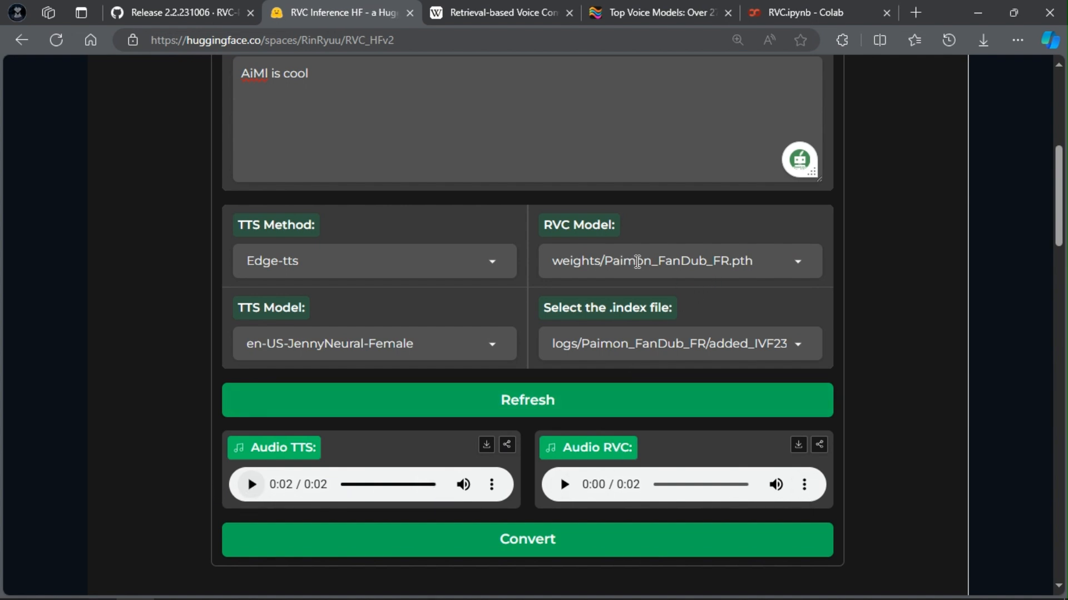
click(565, 486)
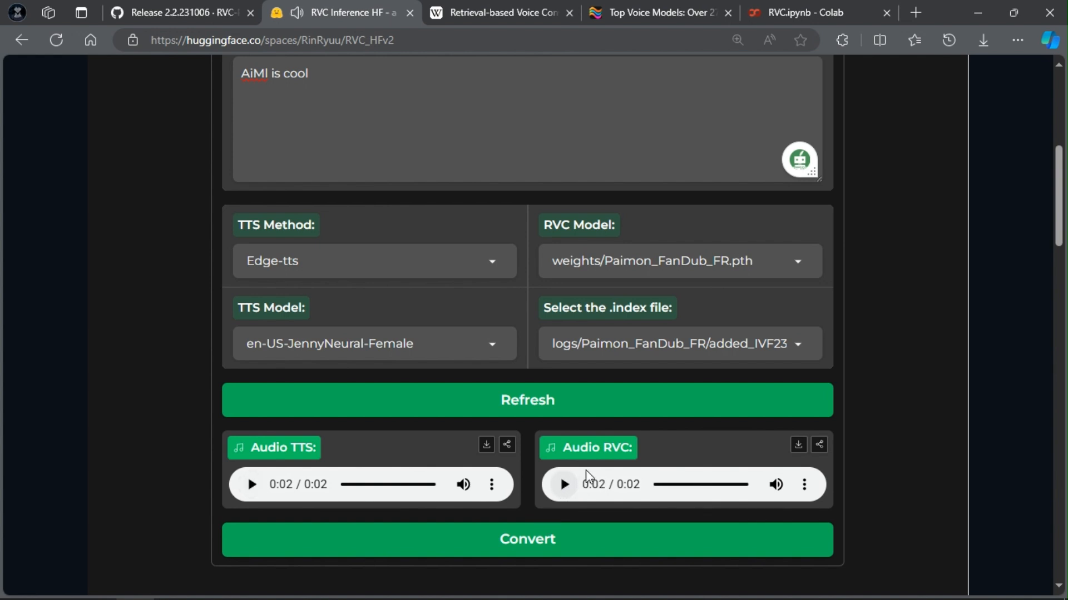
scroll(606, 495, up, 5)
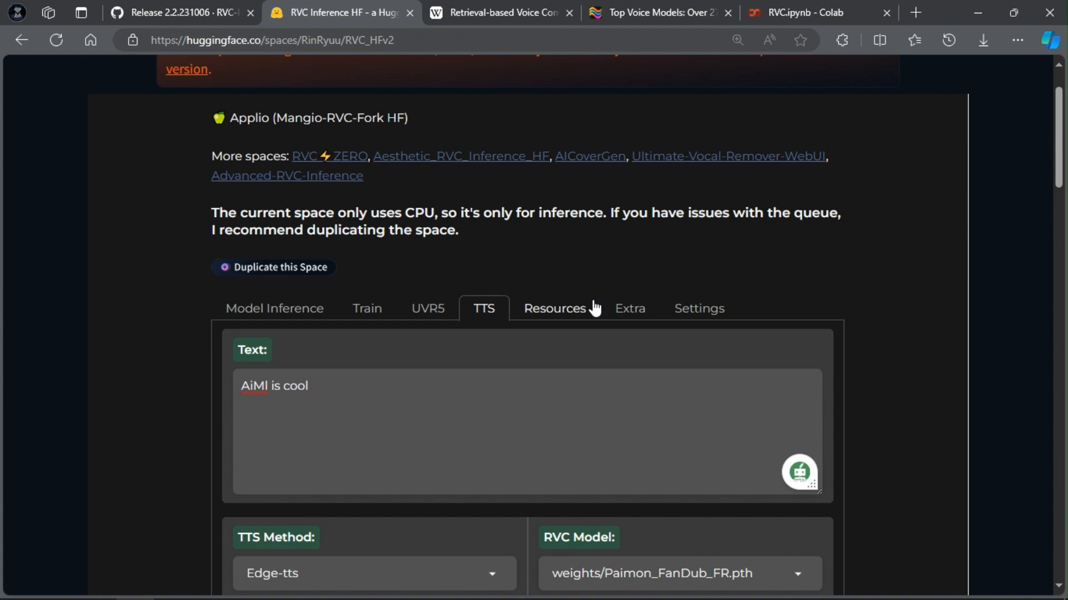
scroll(595, 308, down, 1)
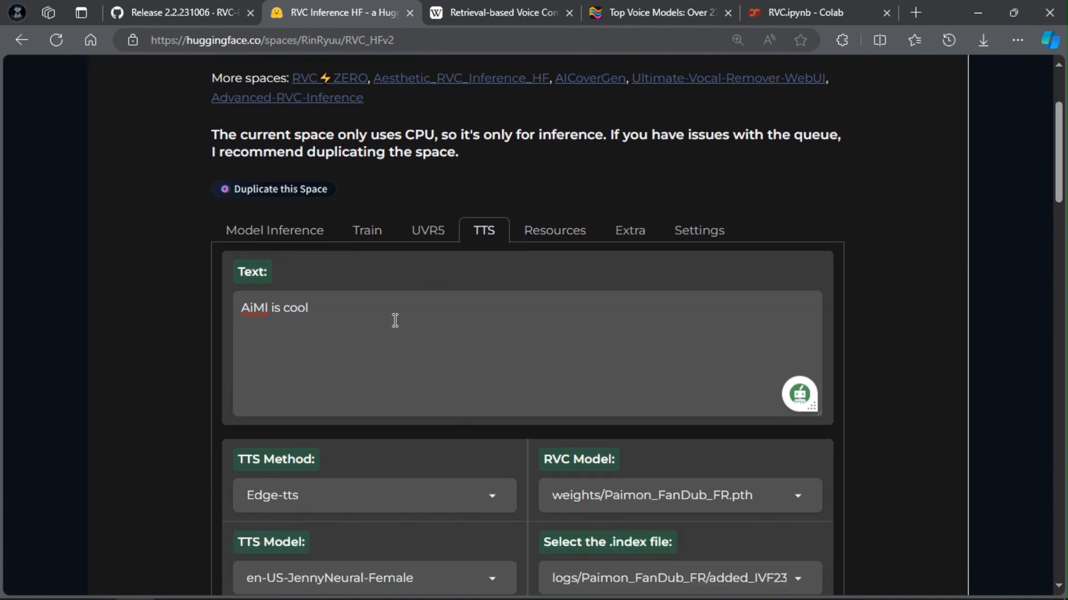
scroll(463, 329, down, 1)
scroll(464, 328, down, 1)
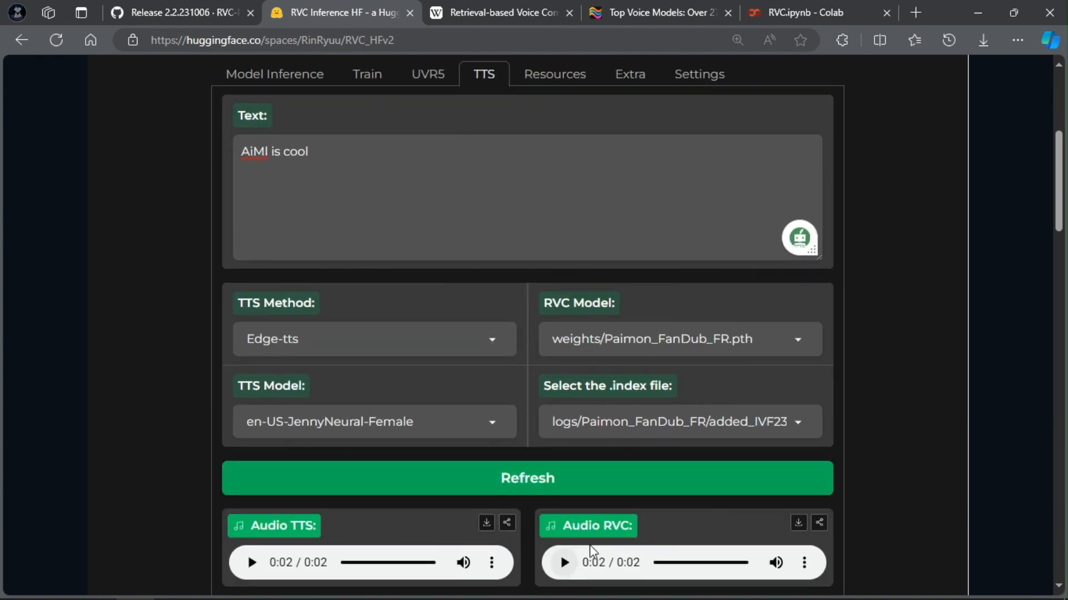
click(566, 565)
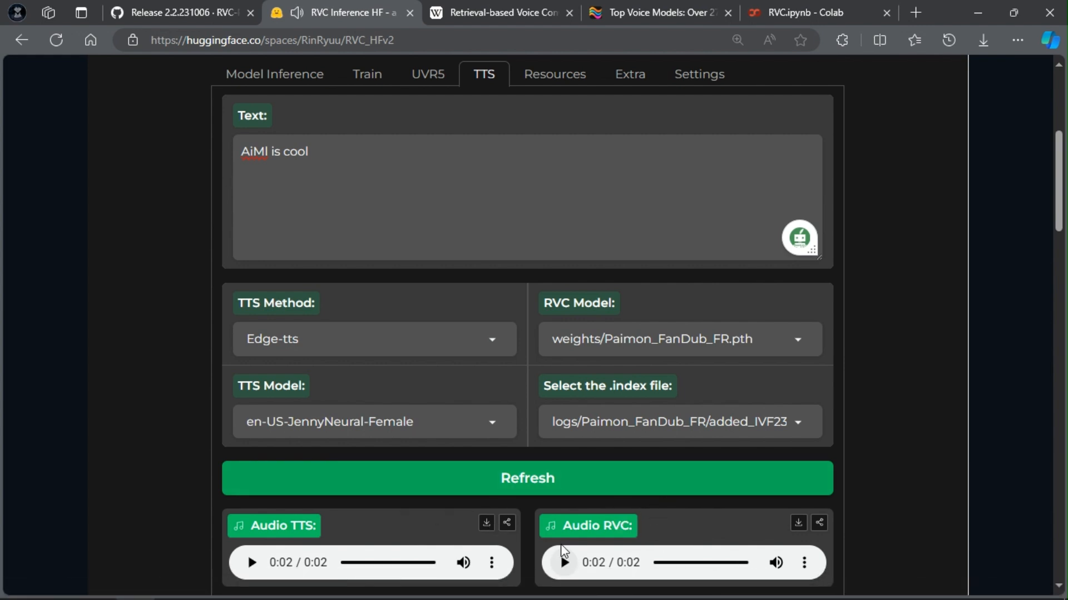
- Download the plain TTS audio as a WAV file
scroll(564, 481, down, 5)
scroll(564, 481, up, 6)
scroll(564, 481, down, 5)
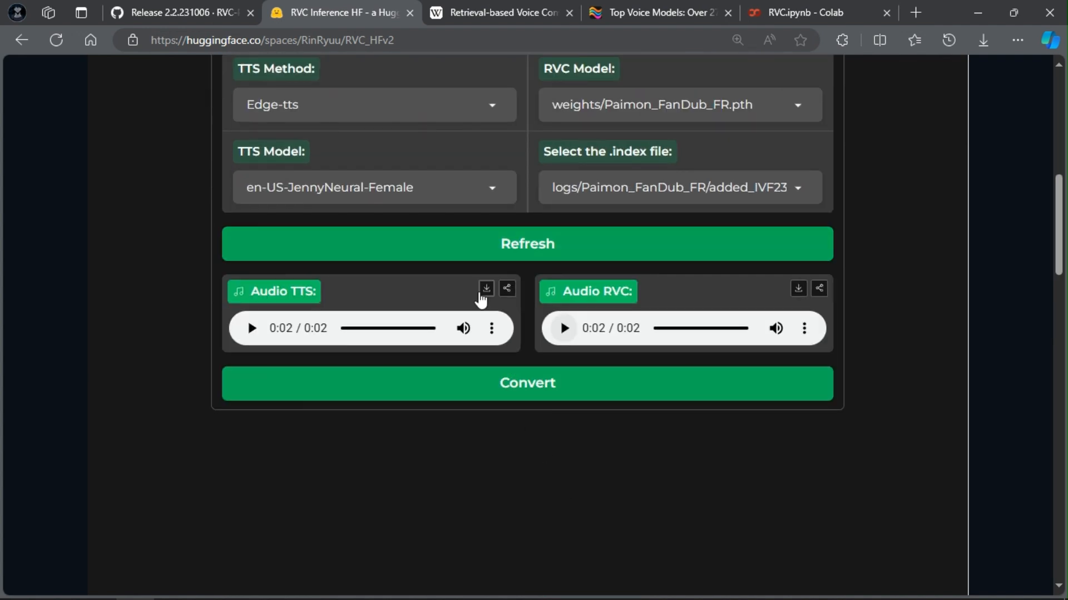
click(482, 298)
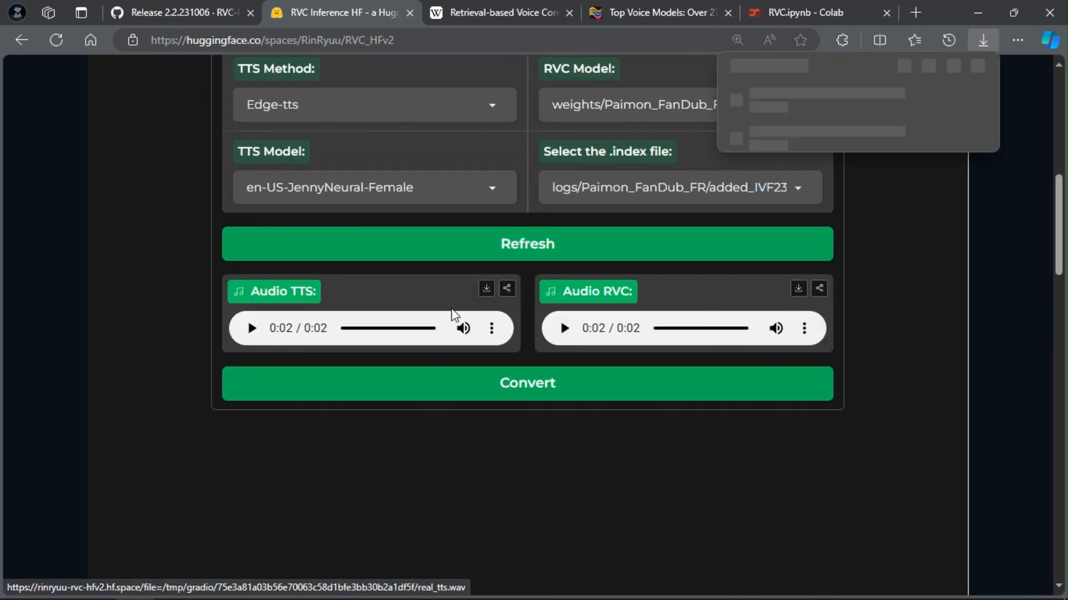
- Return to model inference and replace New recording 9.m4a with the downloaded _tmp_gradio real_tts WAV file
scroll(445, 320, up, 3)
scroll(378, 261, up, 5)
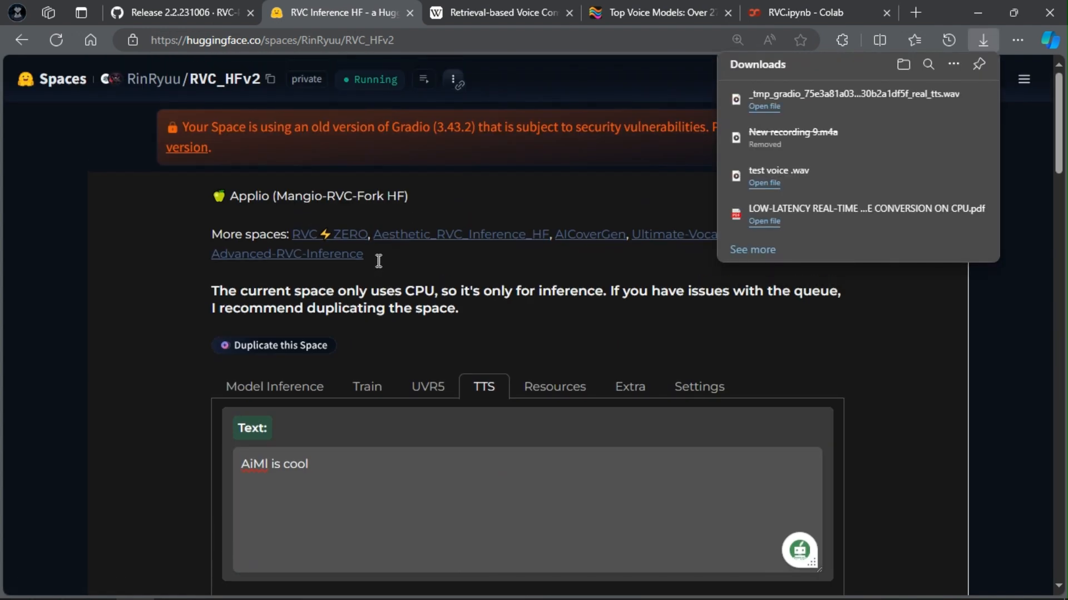
click(252, 389)
scroll(391, 372, down, 3)
scroll(390, 372, down, 1)
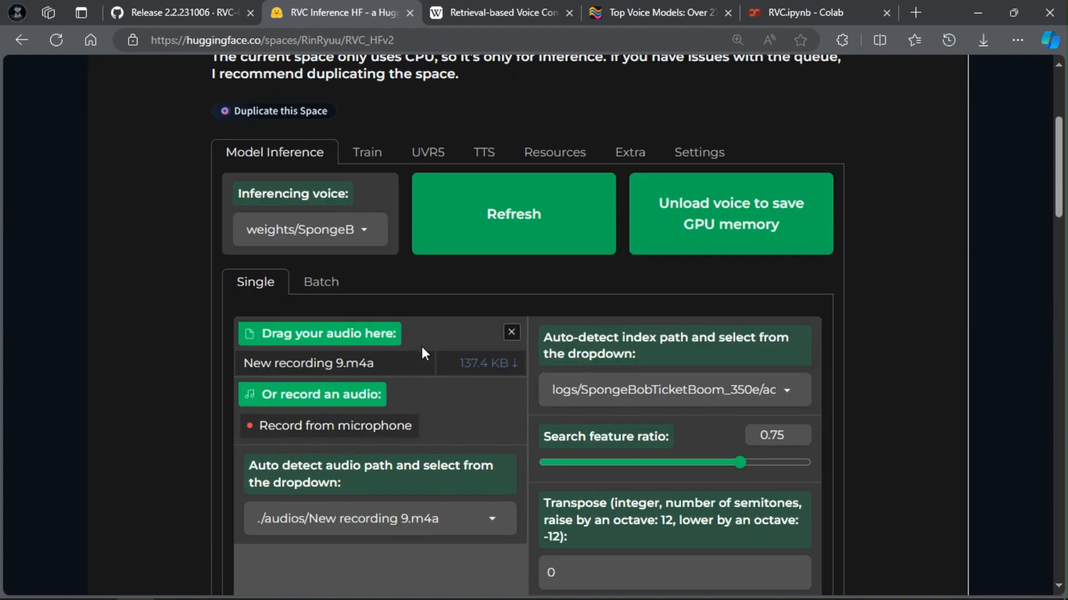
click(511, 334)
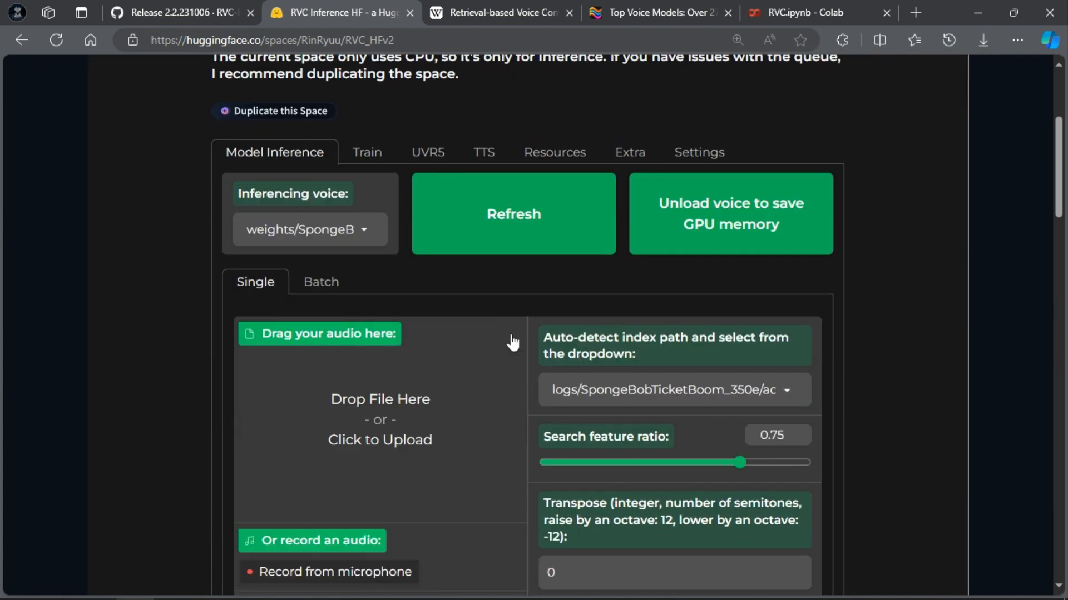
click(406, 441)
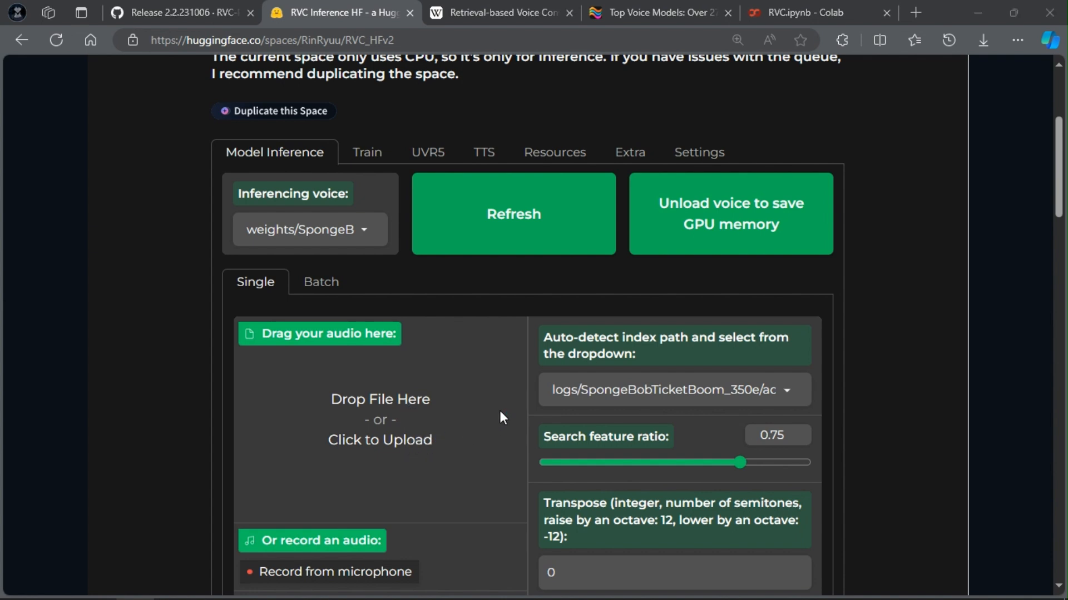
click(195, 37)
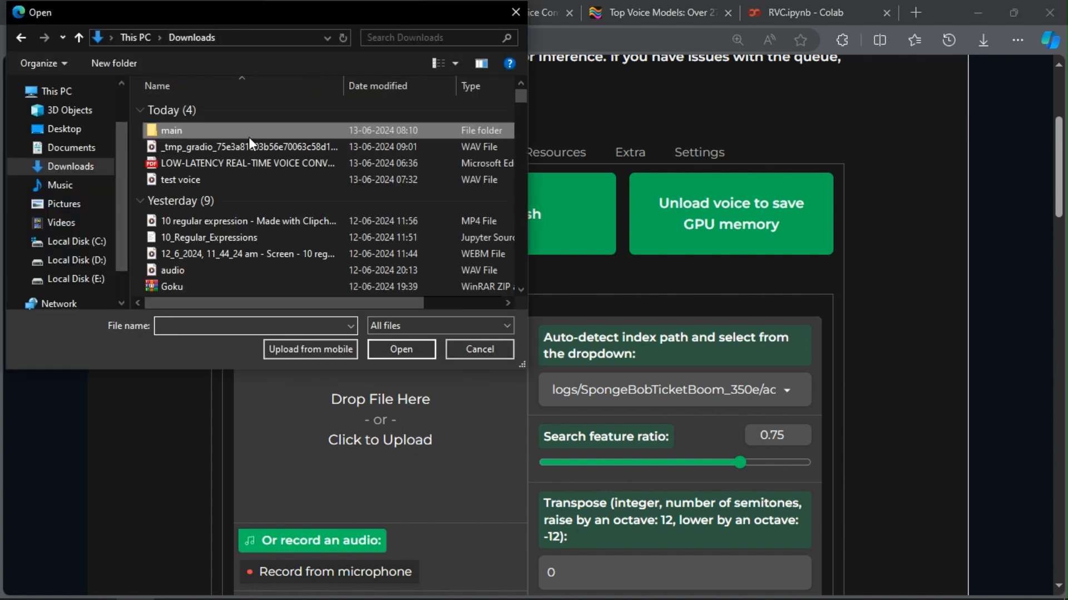
click(266, 146)
click(392, 350)
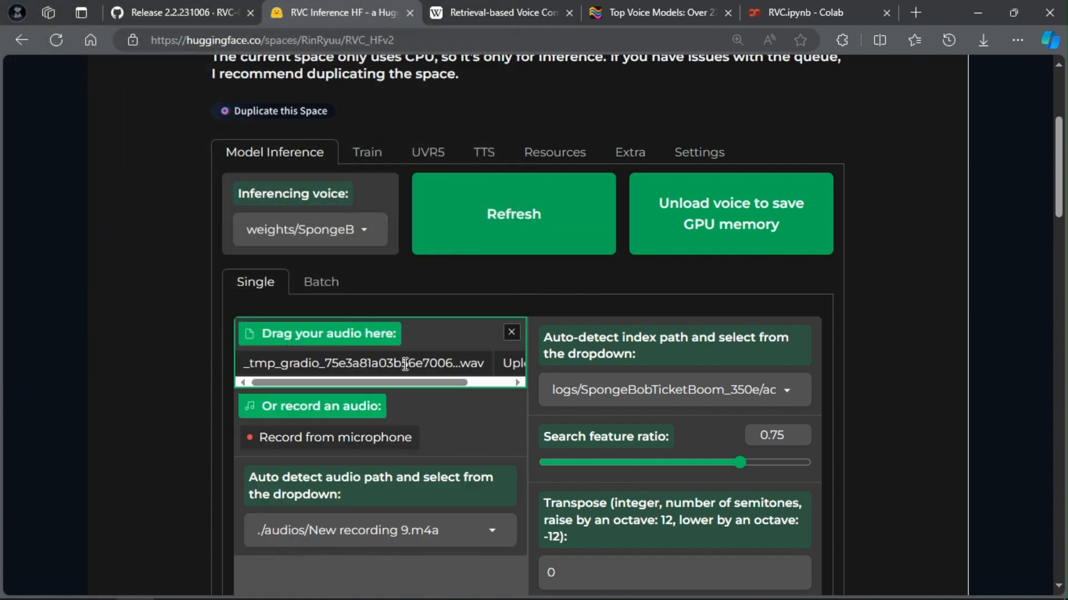
- Switch the inferencing voice to weights/Paimon_FanDub_FR.pth and select the logs/Paimon_FanDub_FR index file
scroll(438, 435, down, 3)
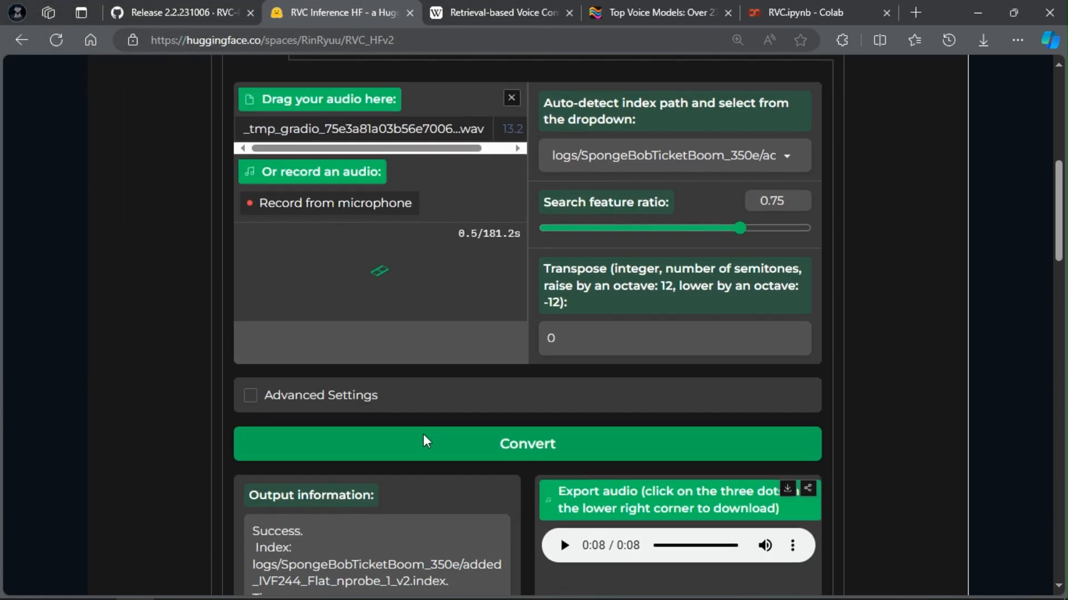
click(707, 161)
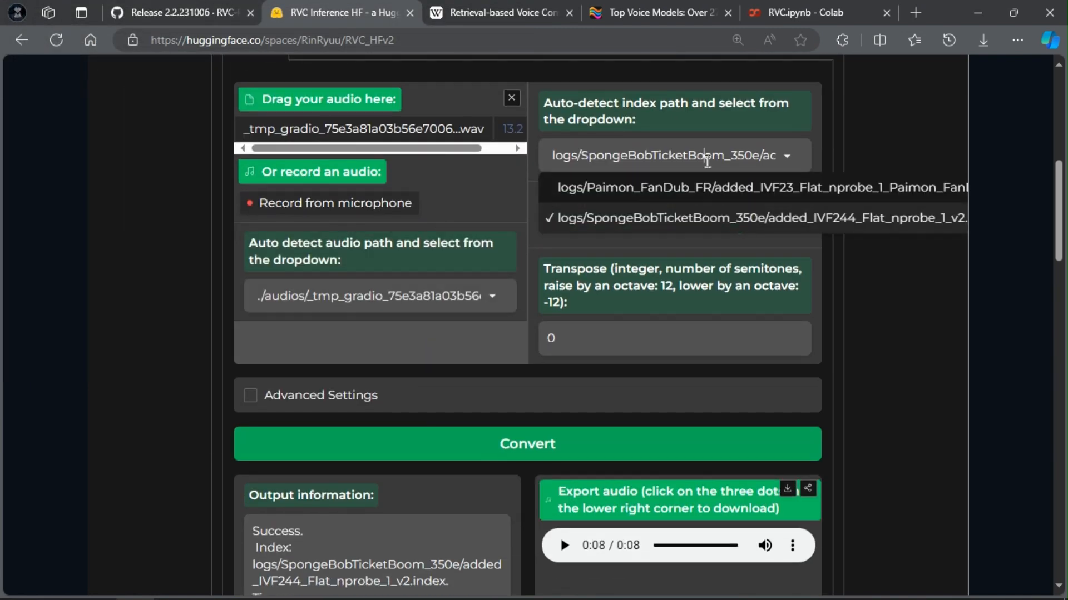
scroll(707, 161, up, 5)
click(350, 300)
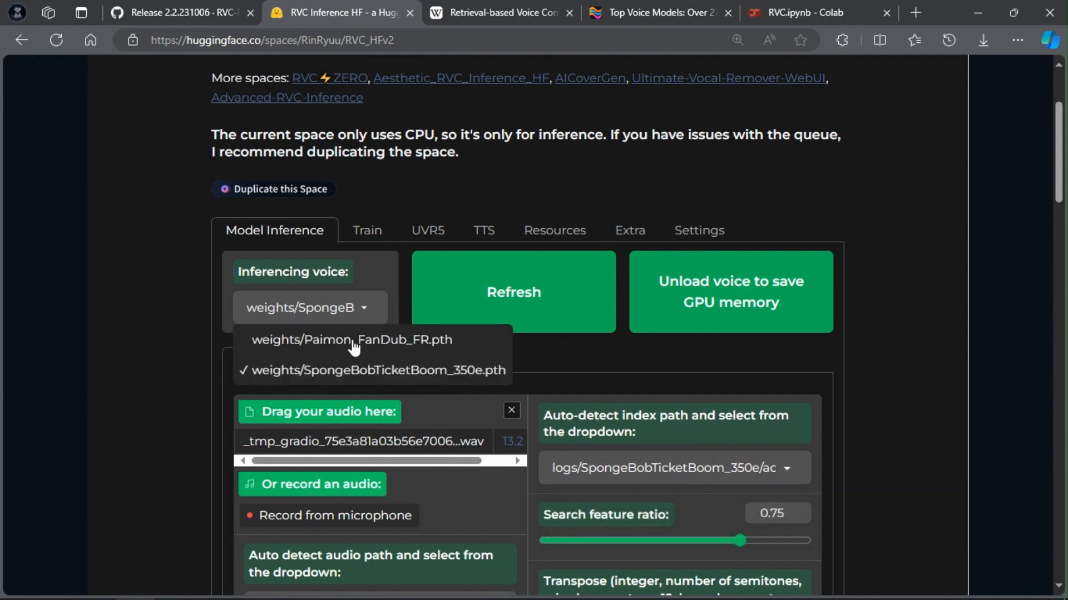
click(353, 342)
scroll(751, 436, down, 3)
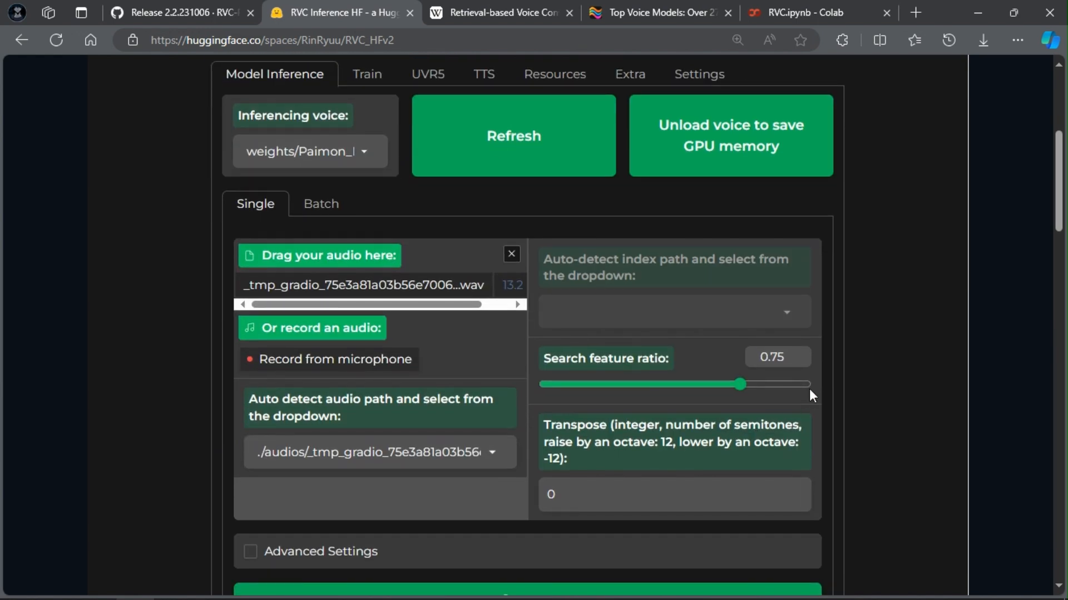
click(768, 312)
click(760, 345)
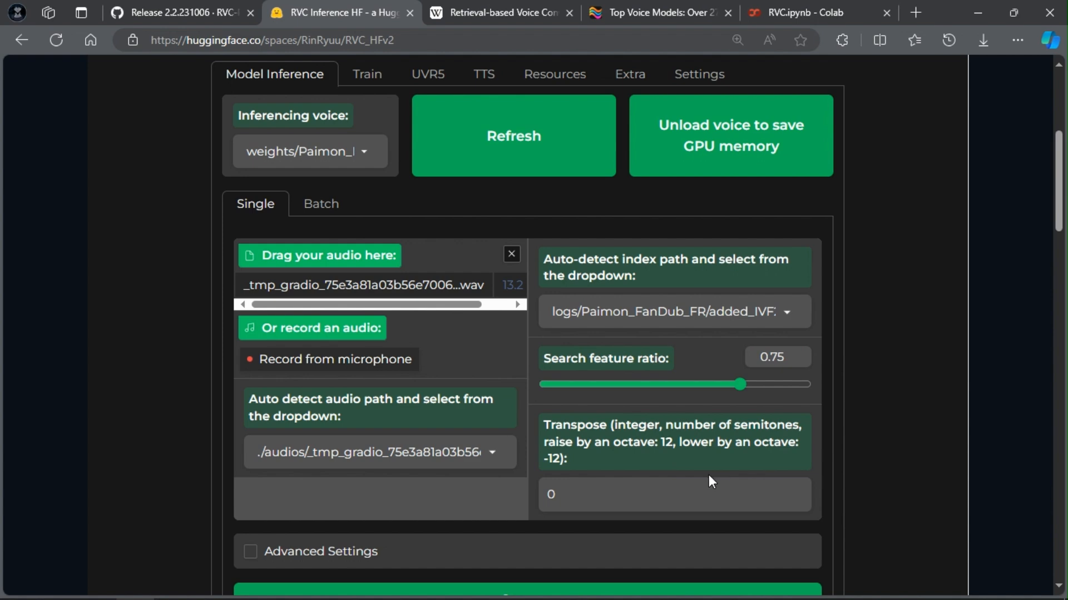
- Set the transpose to 9 semitones and convert the TTS WAV file with the Paimon model
click(666, 495)
text(12)
scroll(666, 495, down, 4)
key(BackSpace)
key(BackSpace)
text(9)
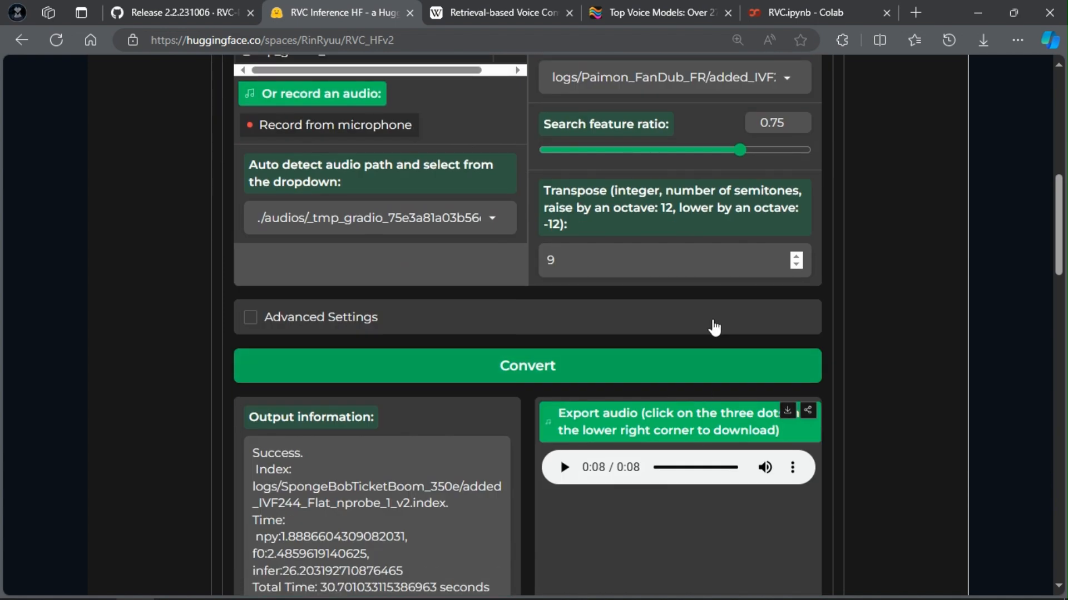
click(741, 367)
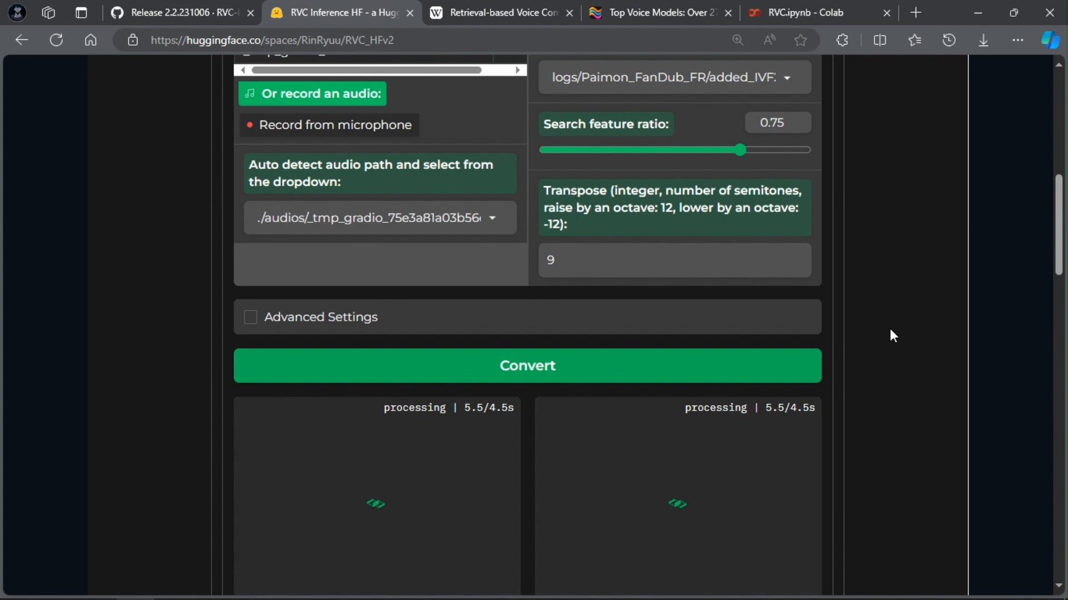
scroll(889, 336, down, 1)
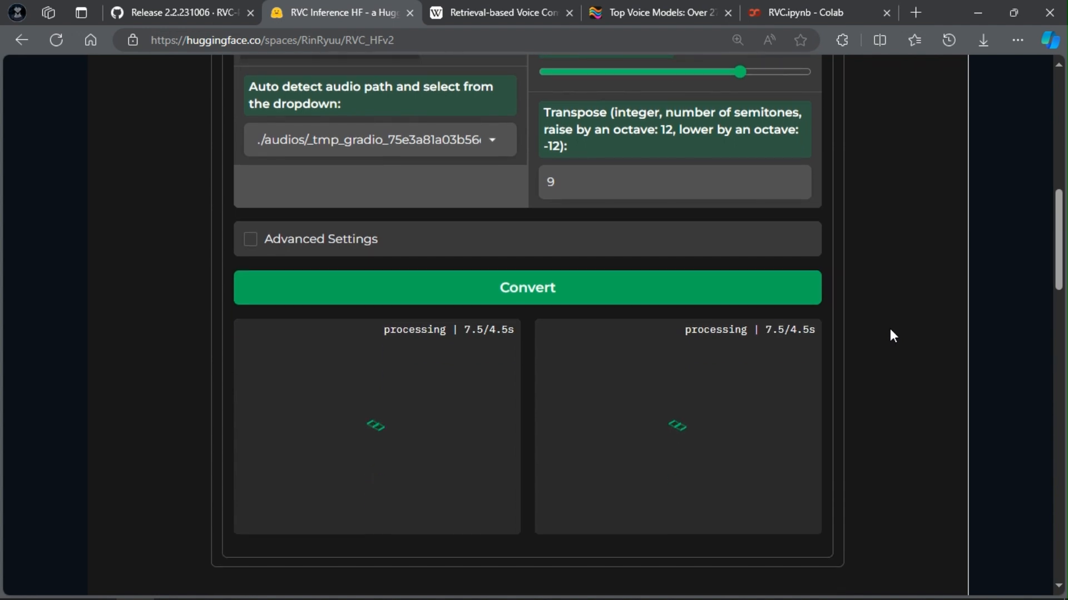
scroll(891, 334, up, 1)
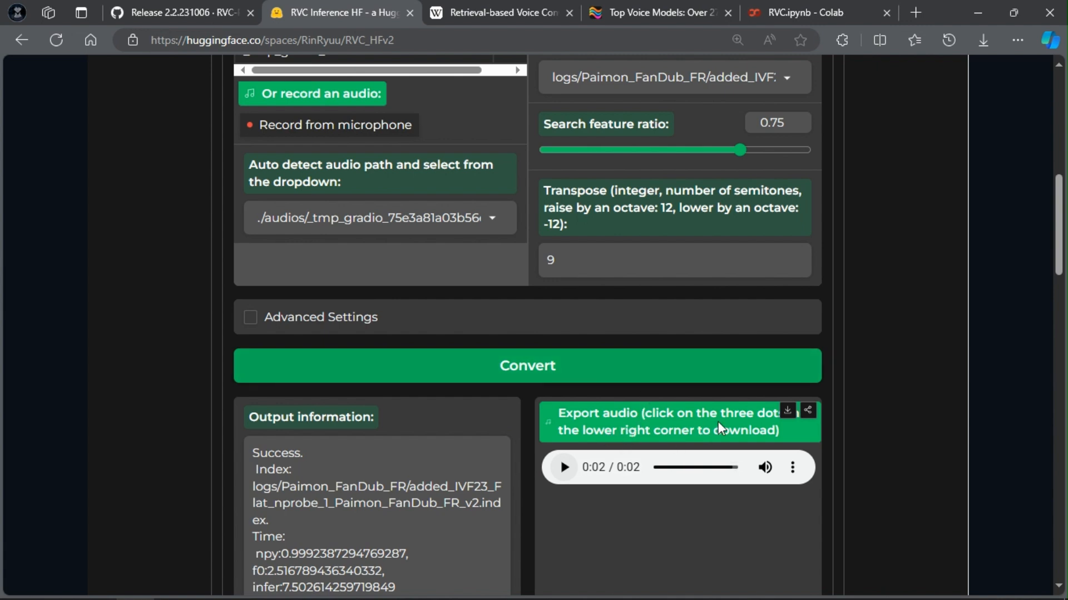
- Review the space's text-to-speech section and its model download resources
scroll(719, 421, up, 6)
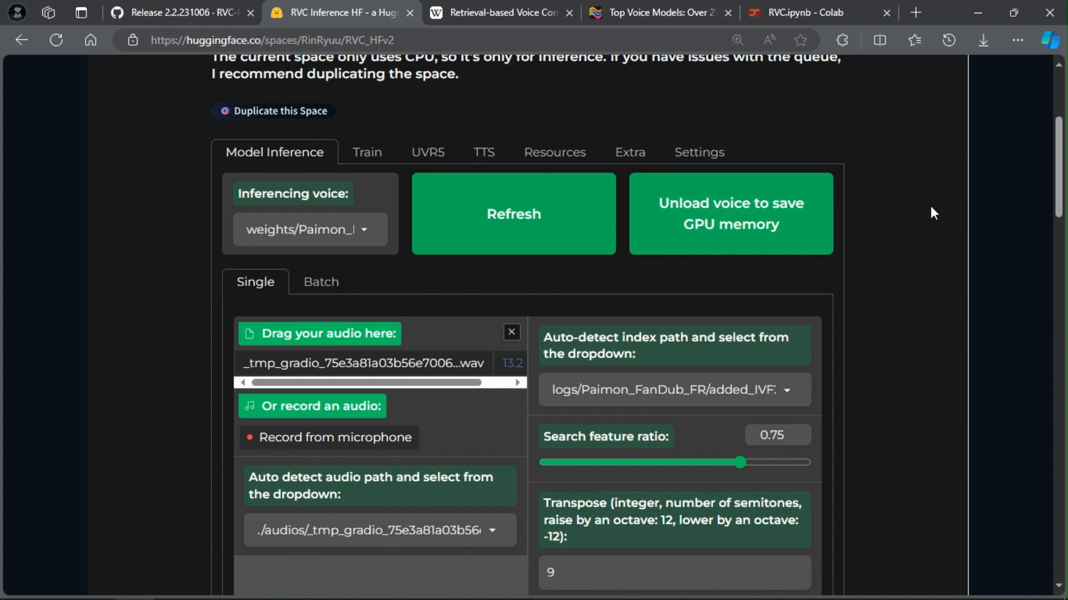
scroll(902, 208, up, 1)
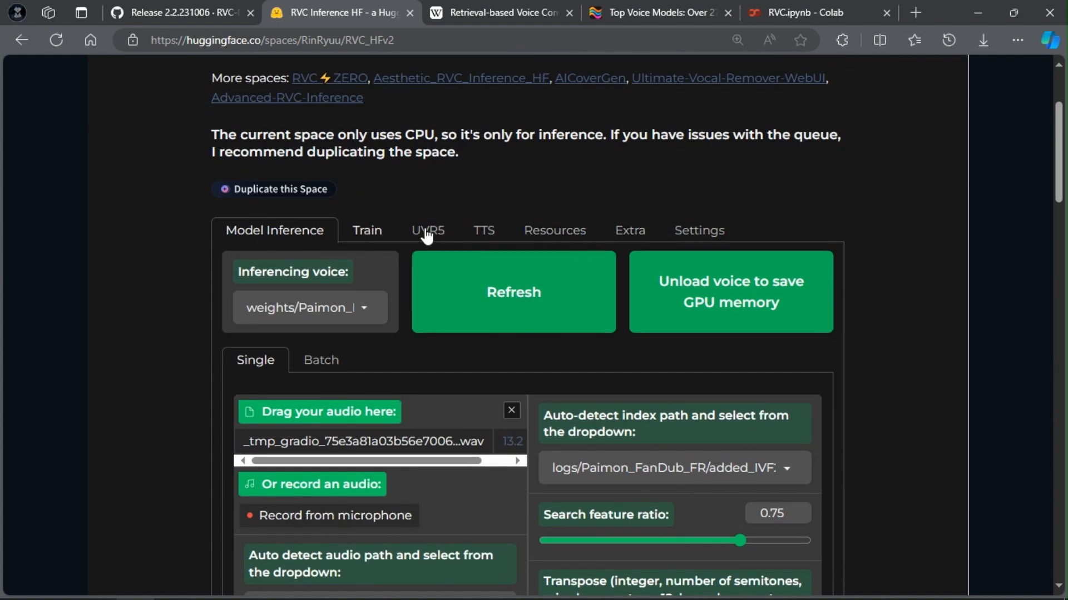
click(497, 235)
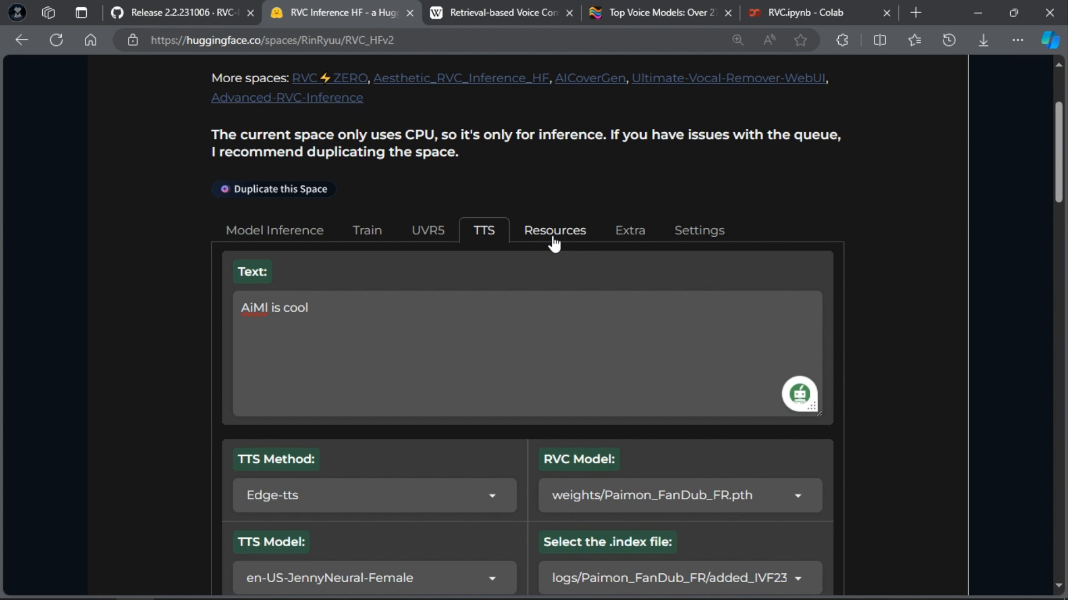
click(554, 239)
- Open the Wikipedia article on Retrieval-based Voice Conversion and highlight the Overview sentence on pre-processed and real-time voice conversion
click(490, 15)
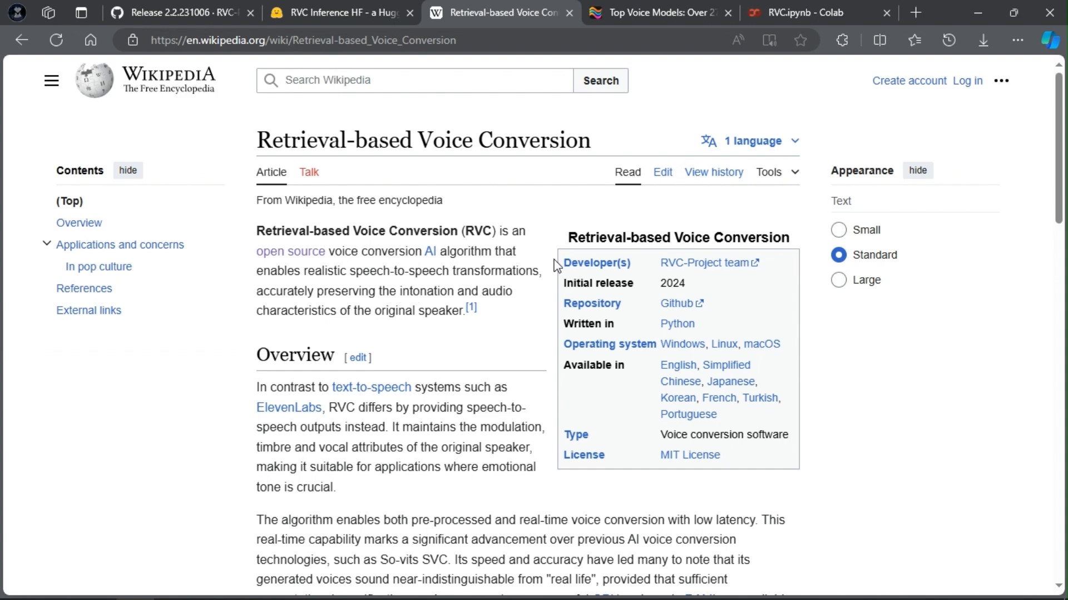
scroll(554, 253, down, 2)
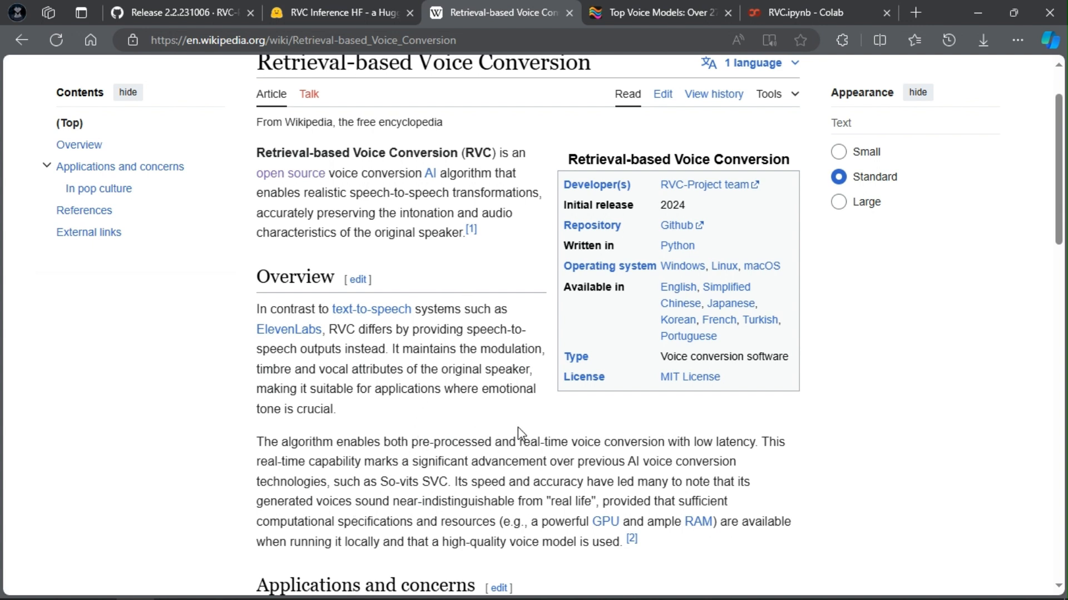
drag(257, 443, 679, 444)
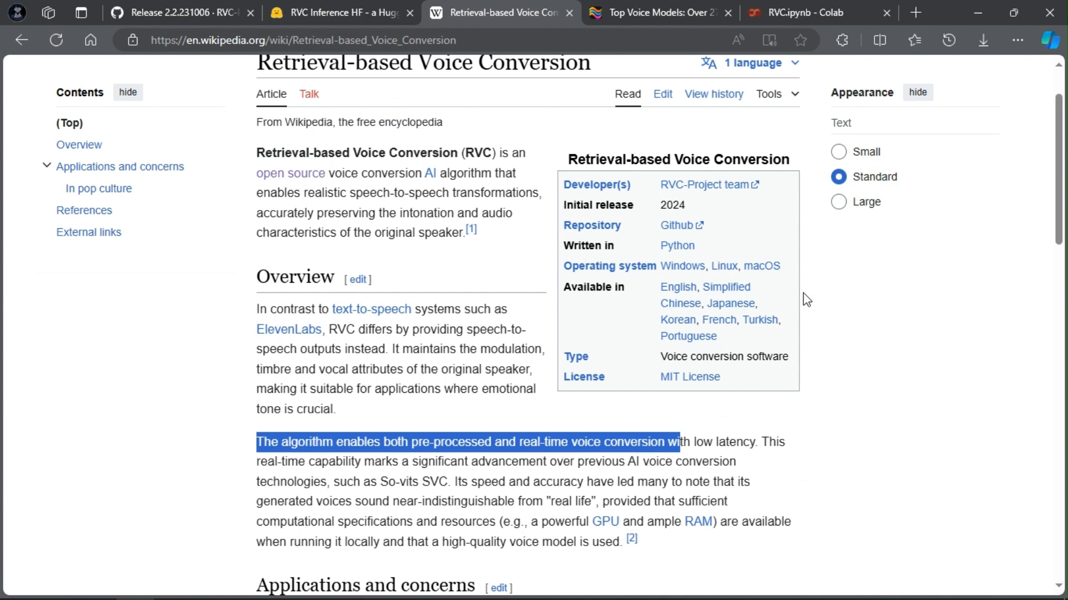
- Compare the space's Model Inference section with the Wikipedia article's description of voice conversion
click(309, 2)
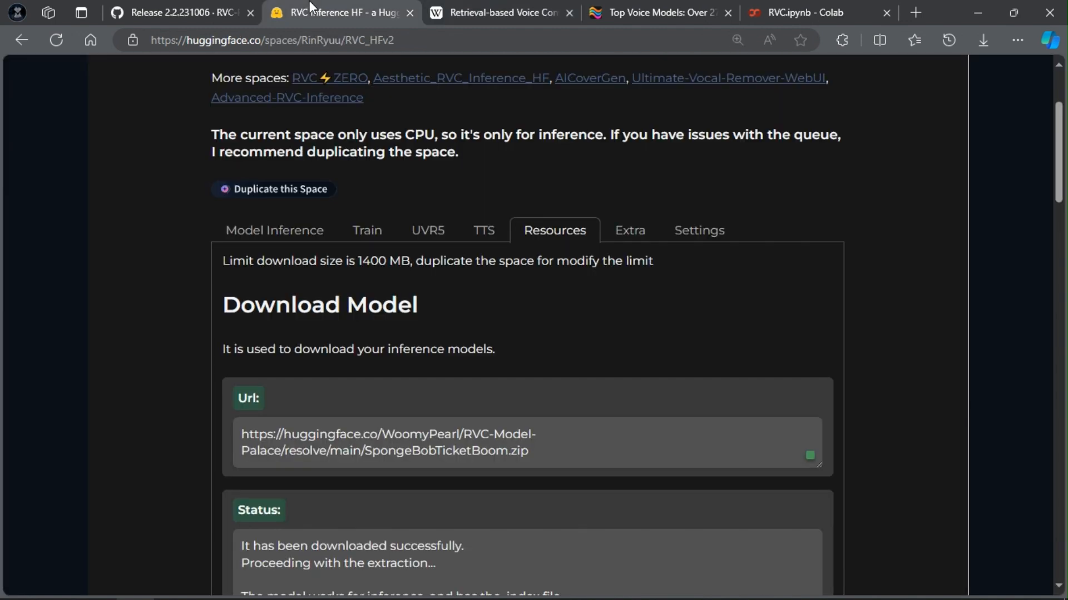
click(300, 233)
click(498, 6)
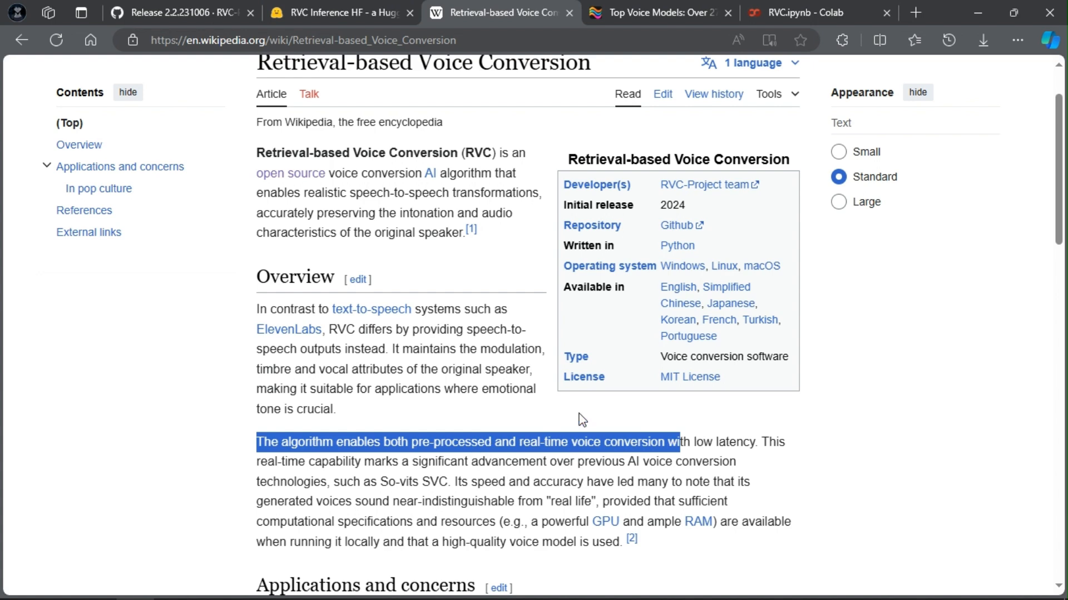
click(351, 16)
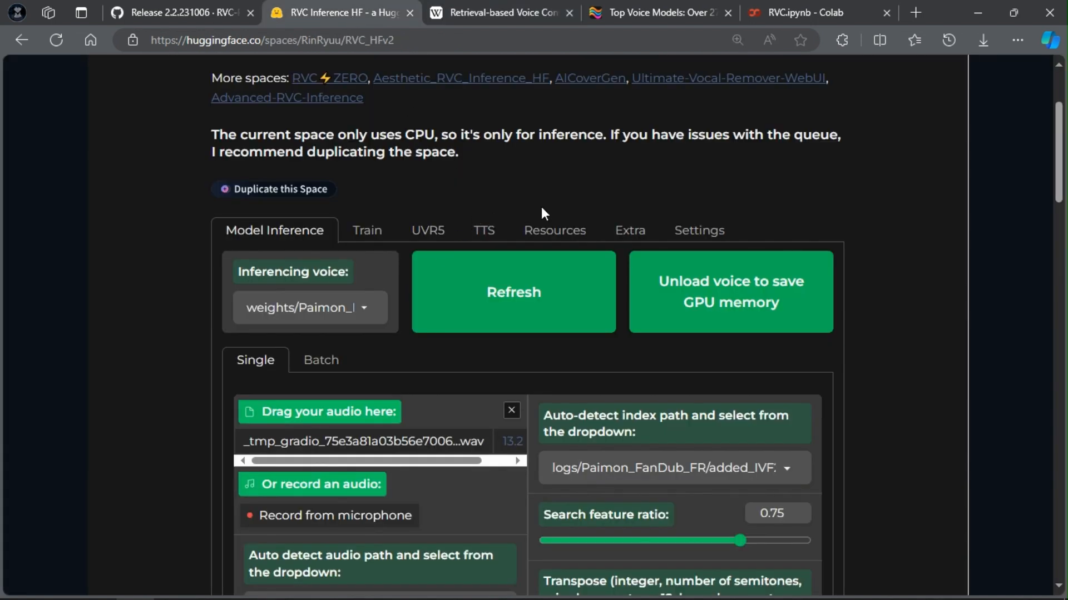
click(515, 1)
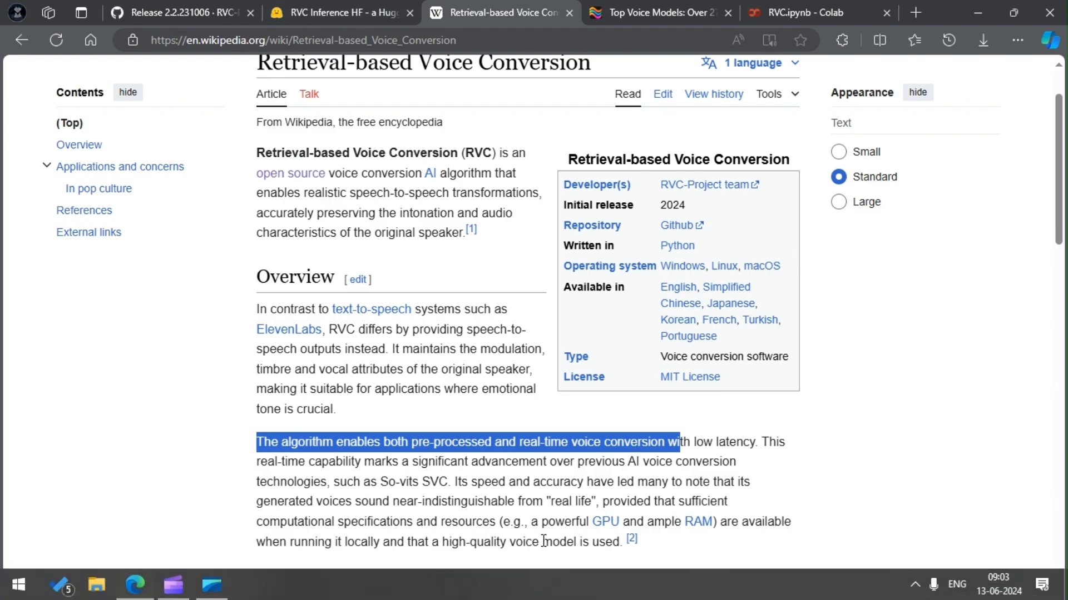
- Highlight the Weights.gg mention in the article's Applications and concerns section, and clear the selection
scroll(652, 464, down, 1)
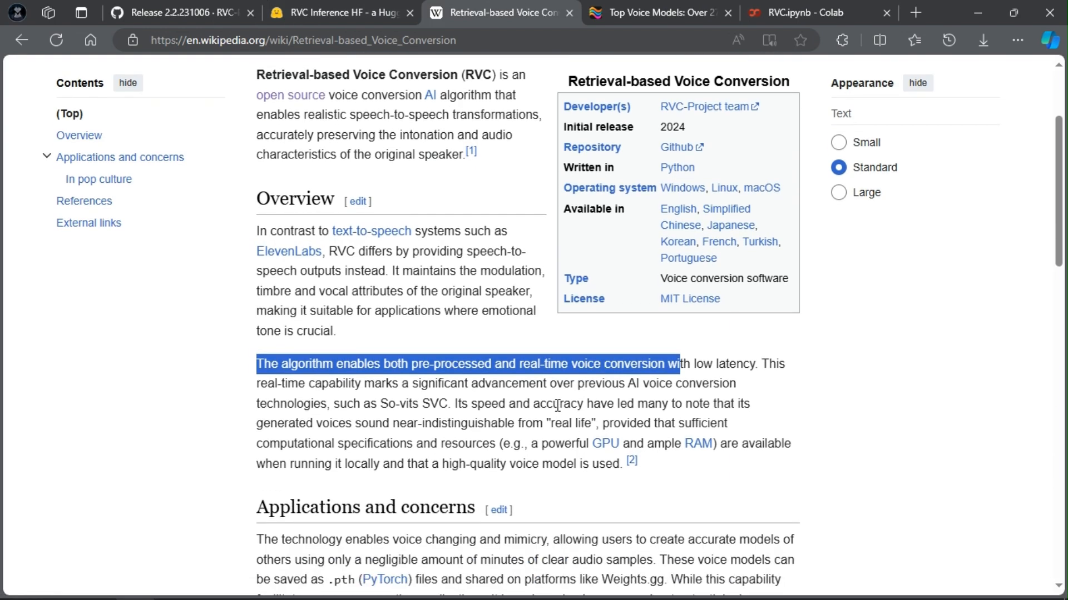
scroll(555, 346, down, 1)
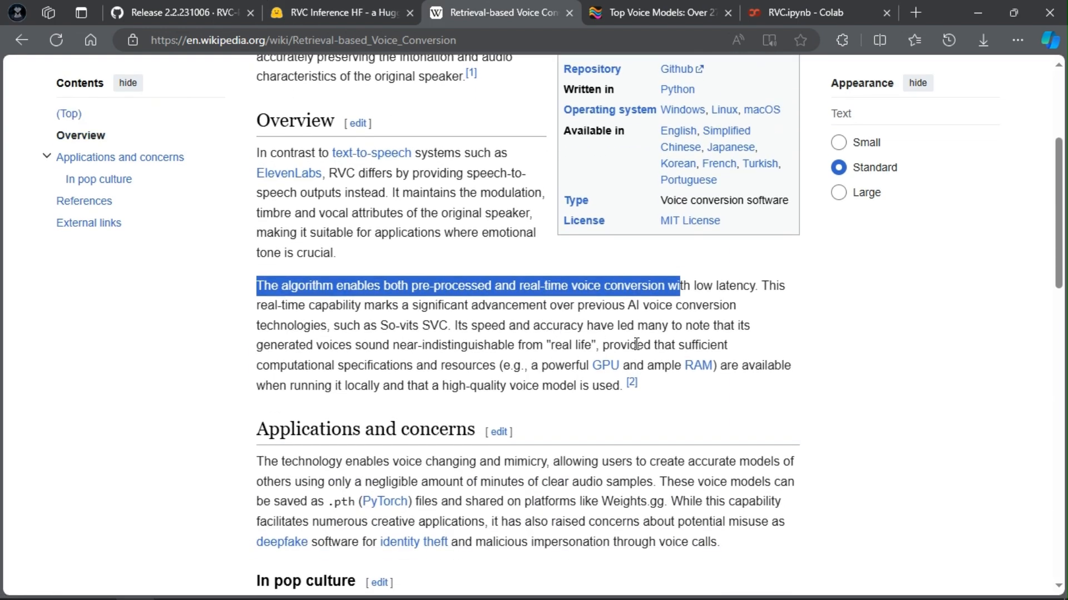
drag(601, 503, 664, 504)
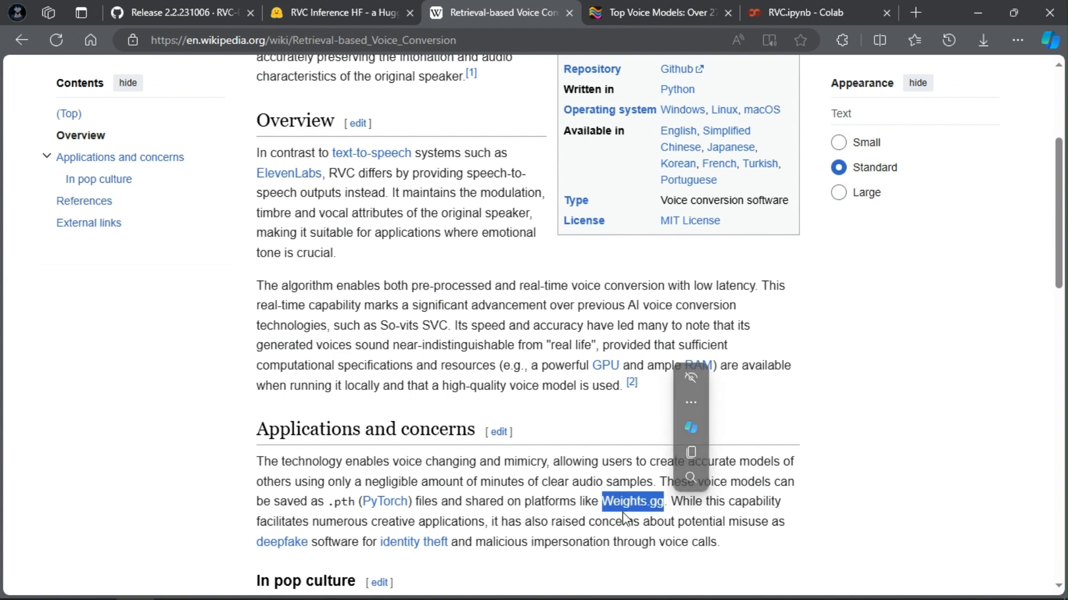
click(360, 515)
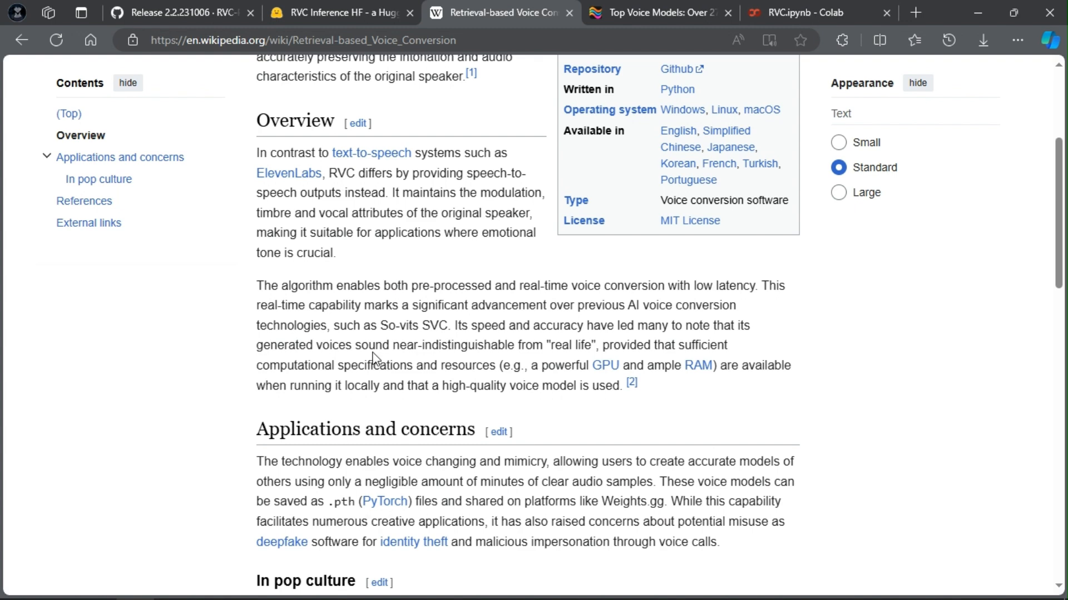
- Revisit the top voice models list on voice-models.com, and review the space's model download and inference sections
click(335, 7)
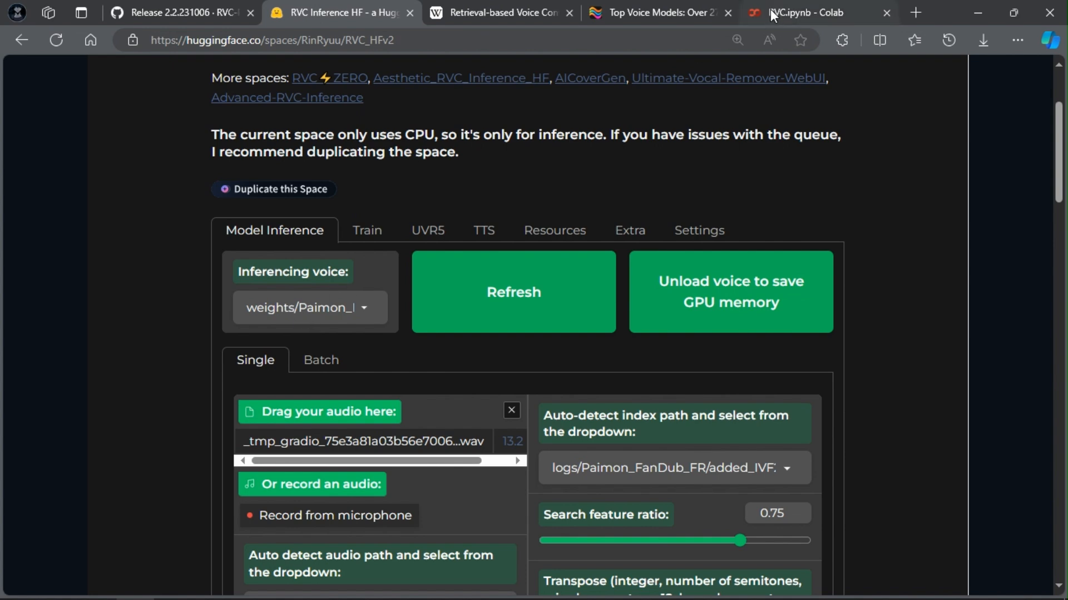
click(600, 10)
mouse_move(392, 80)
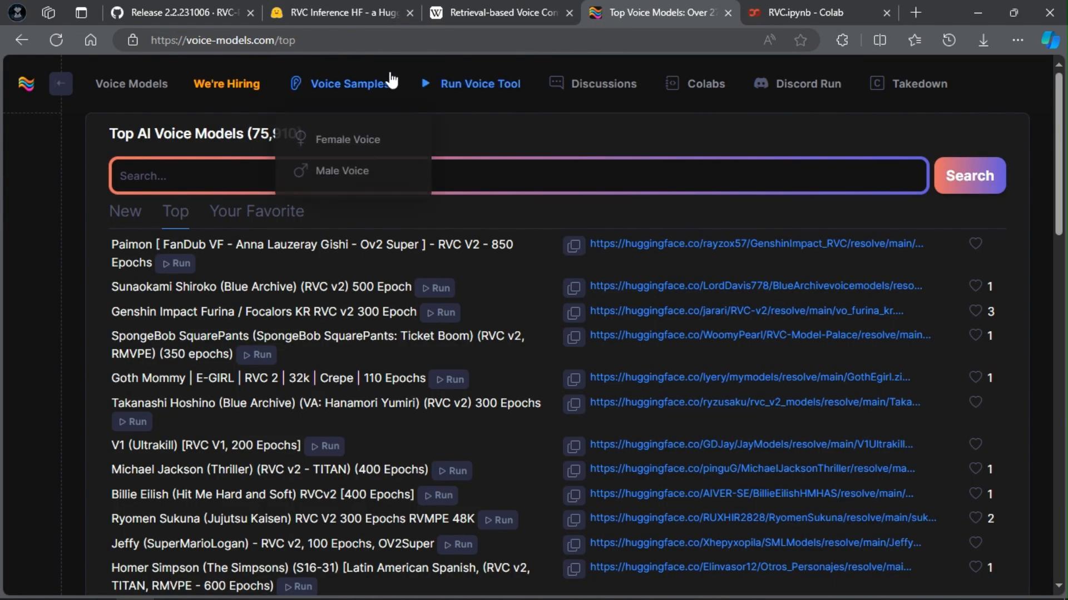
click(305, 7)
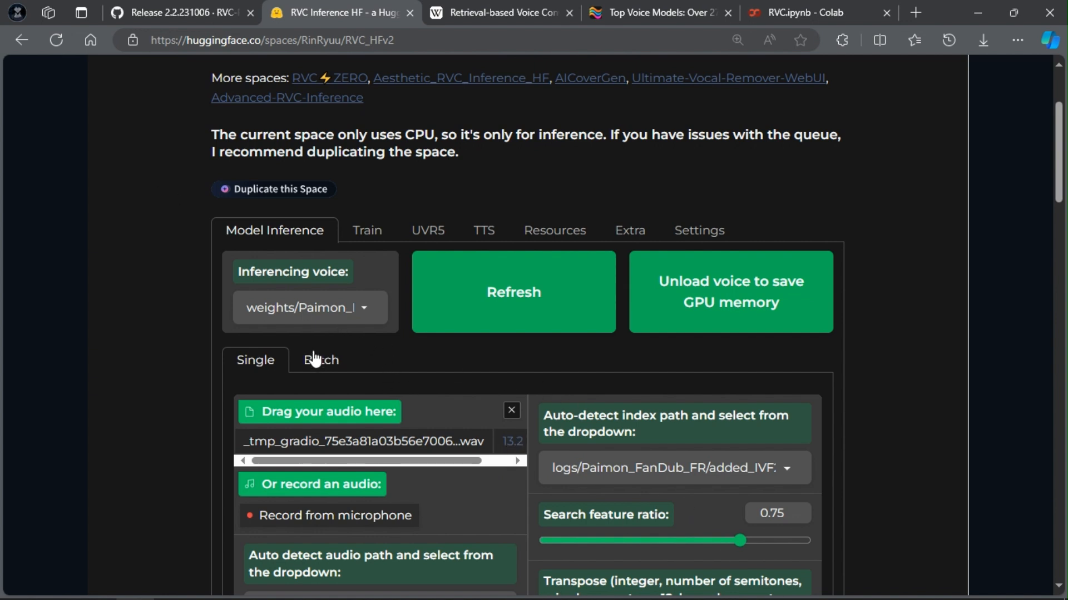
click(516, 233)
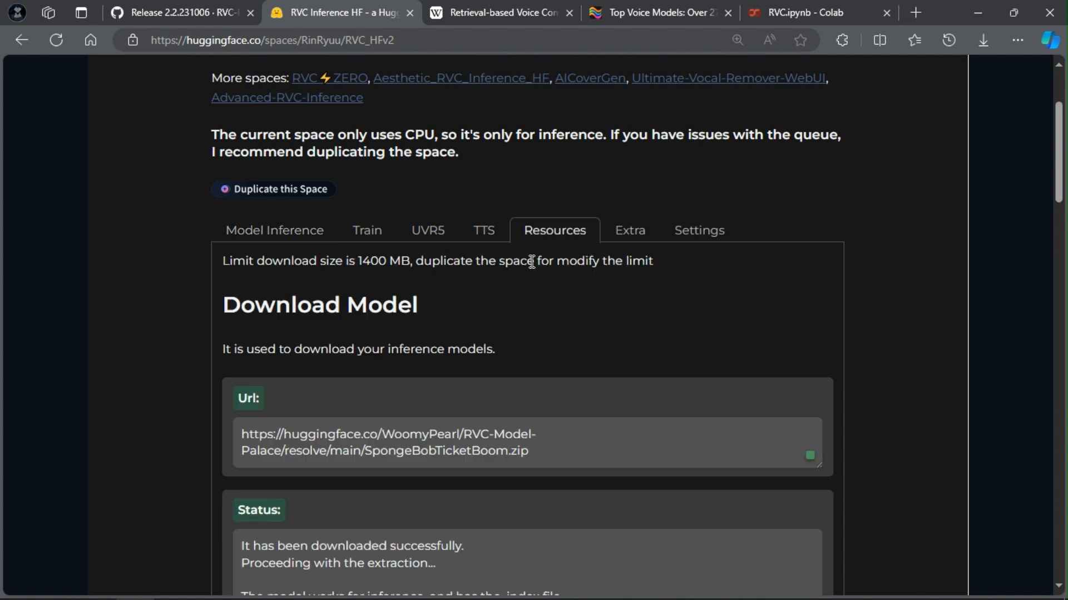
scroll(515, 389, down, 5)
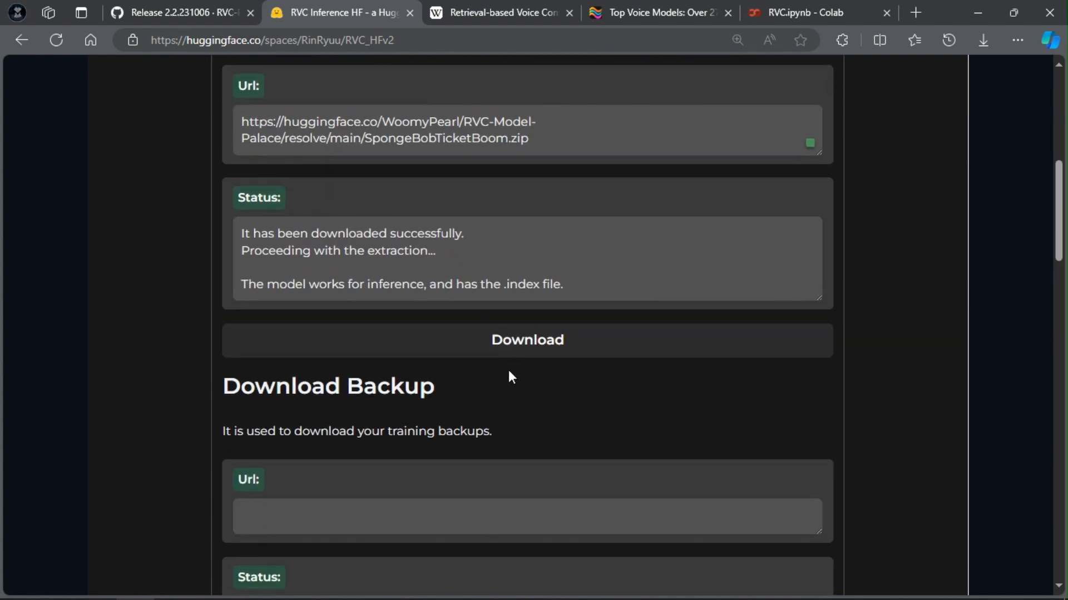
scroll(501, 367, up, 7)
click(284, 315)
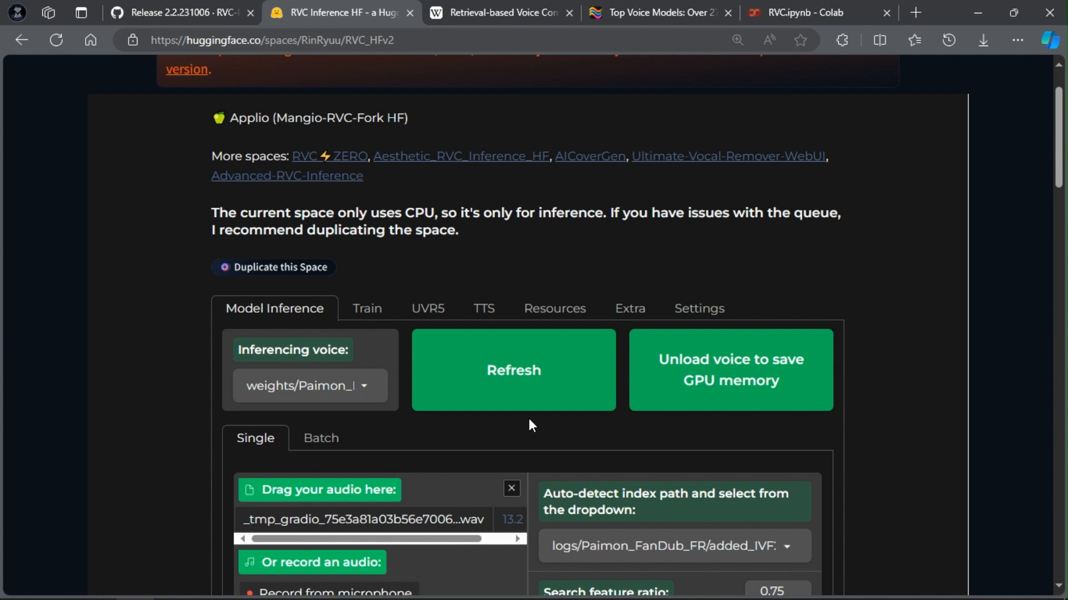
- Switch to the RVC.ipynb Colab notebook and read through the pipeline diagram from Input PCM Audio to Output PCM Audio
click(764, 1)
scroll(459, 346, up, 15)
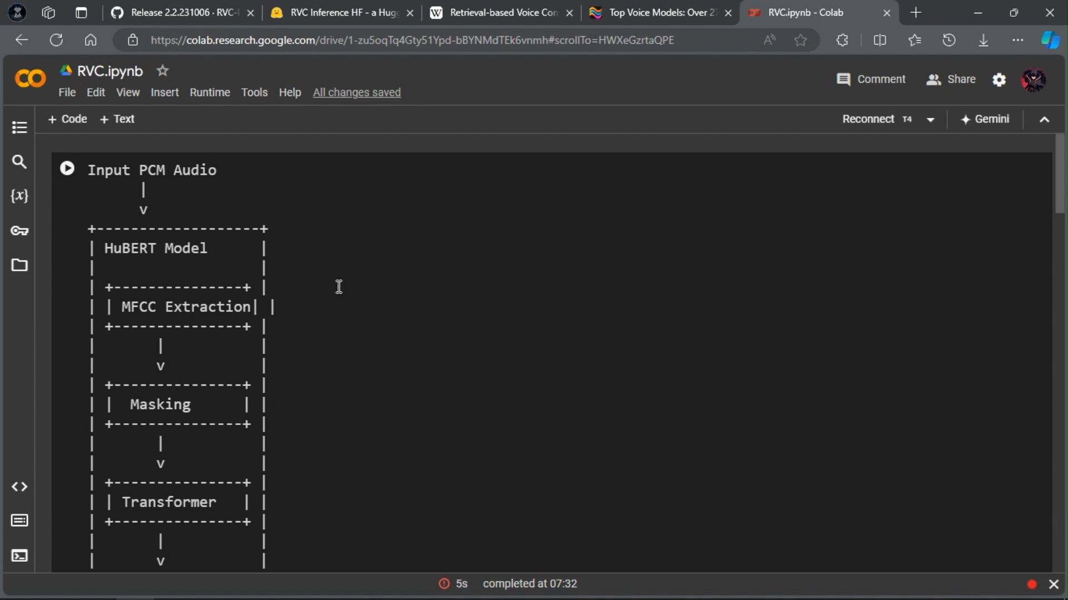
scroll(338, 287, down, 1)
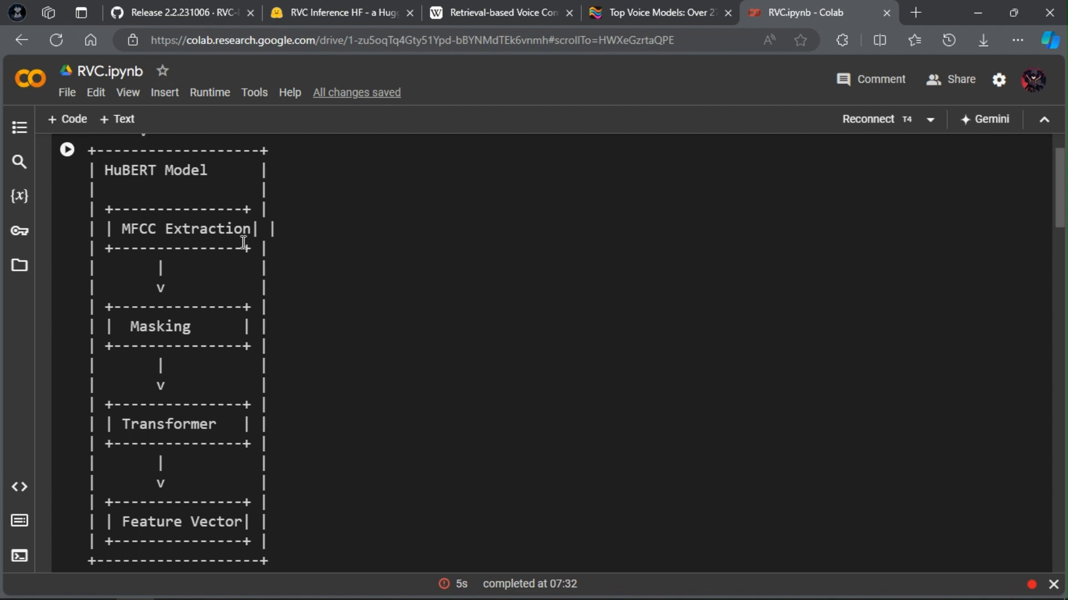
scroll(268, 232, down, 1)
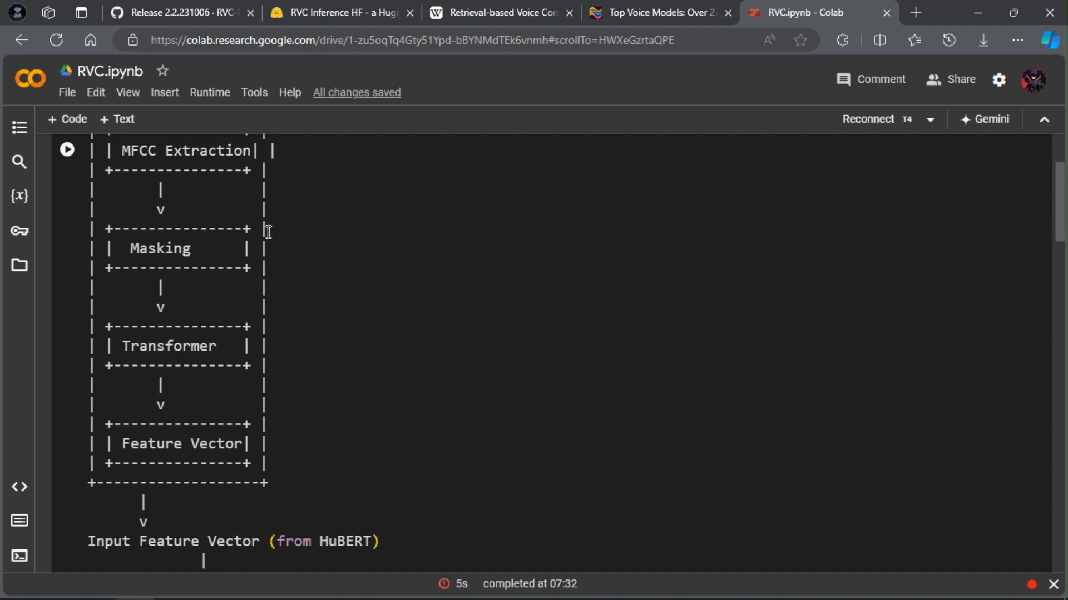
scroll(268, 232, down, 12)
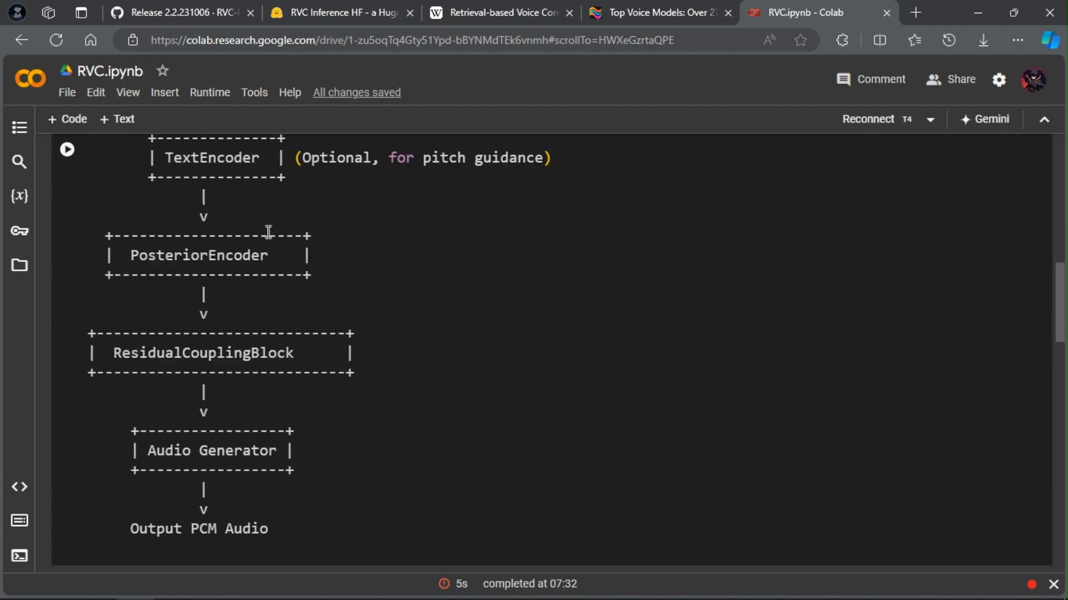
- Examine the MFCC extraction figure, from the waveform windows to the frames of acoustic feature vectors
scroll(698, 264, down, 3)
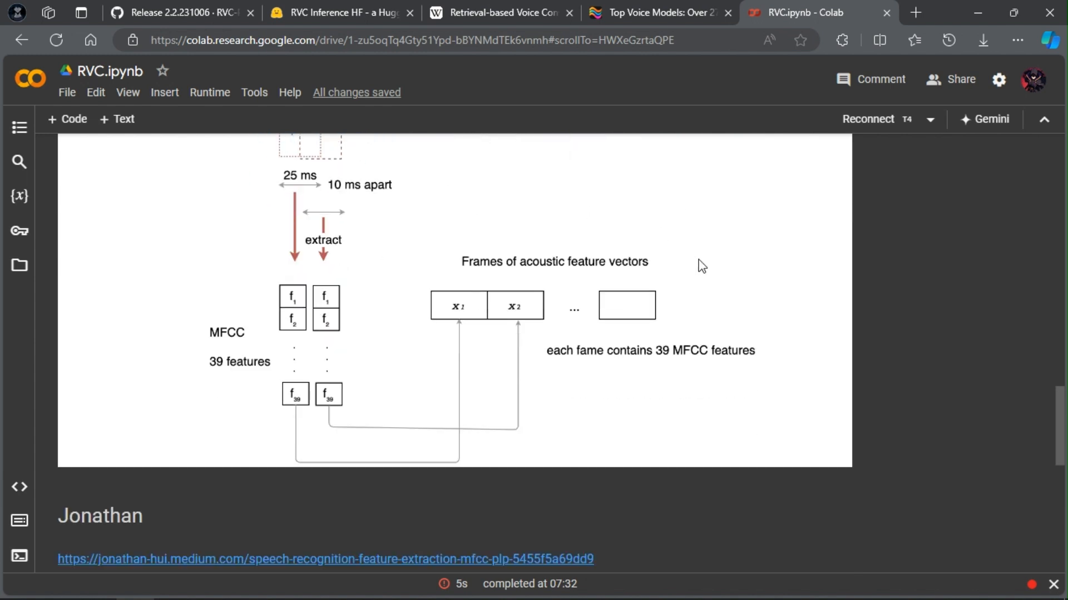
scroll(732, 337, up, 1)
scroll(732, 337, down, 1)
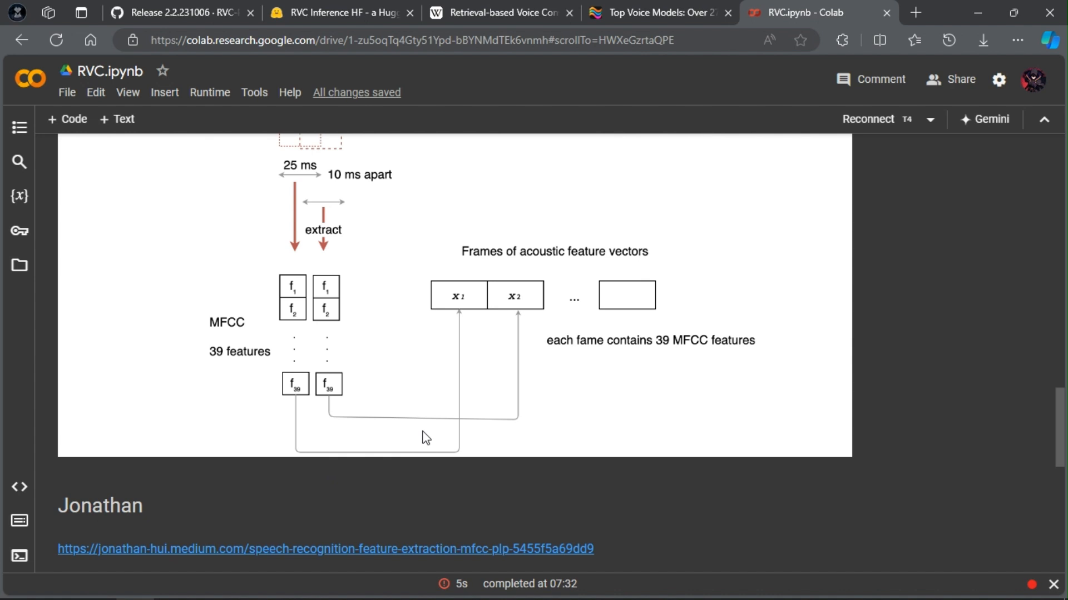
scroll(425, 437, up, 3)
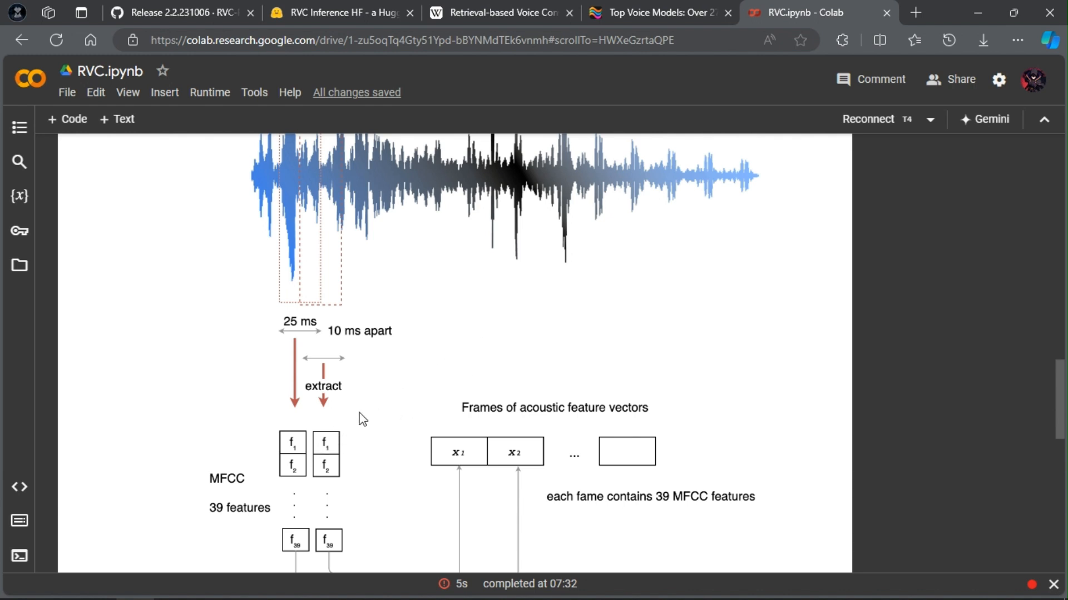
scroll(300, 506, down, 3)
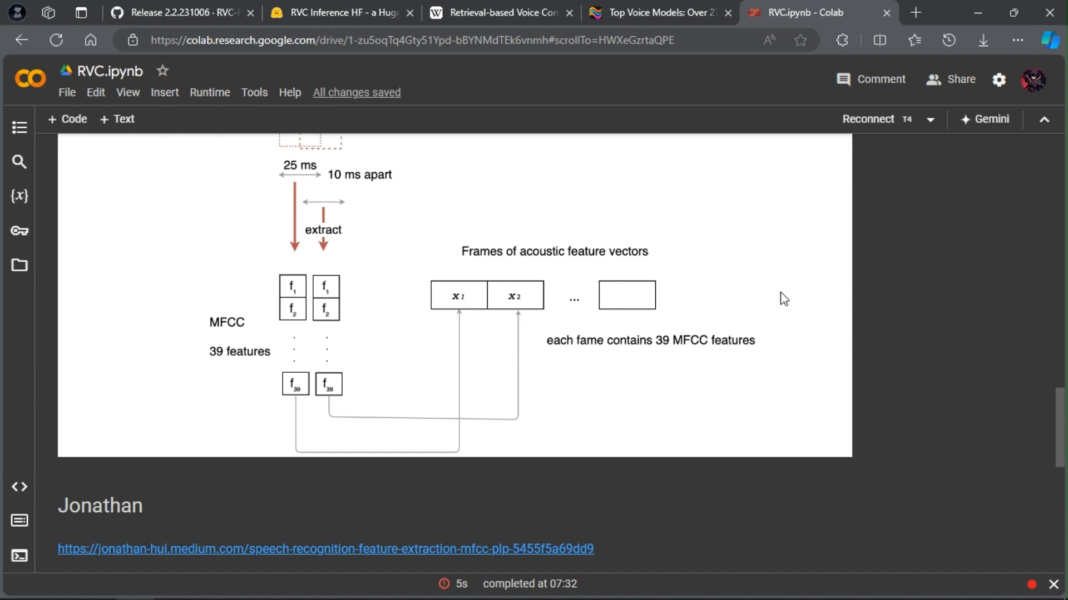
scroll(577, 352, up, 2)
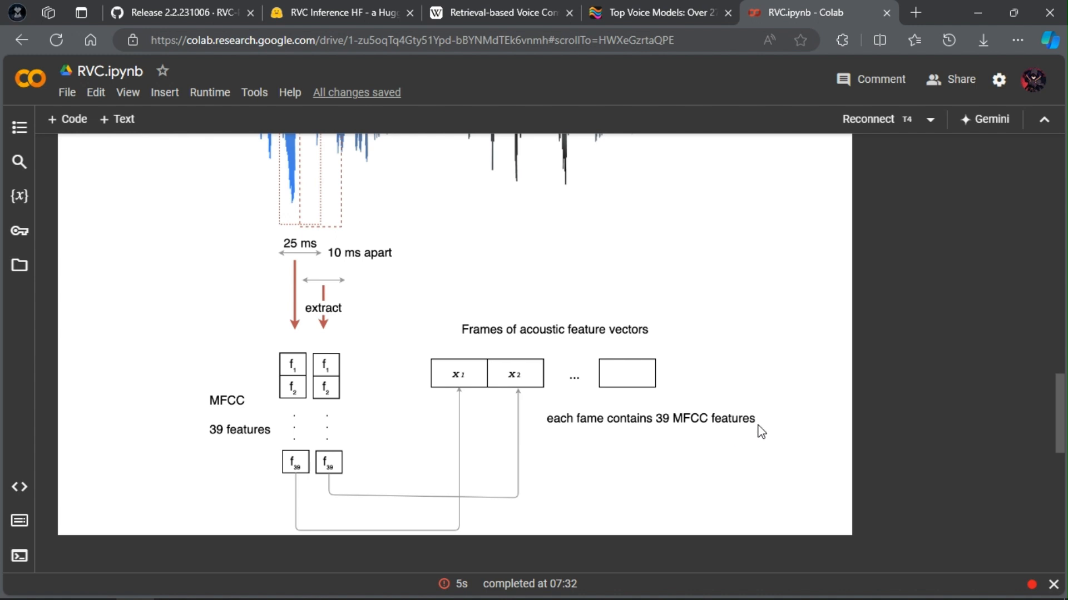
- Return to the pipeline diagram and examine the masking and transformer stages of the HuBERT model
scroll(756, 414, up, 15)
scroll(754, 389, up, 6)
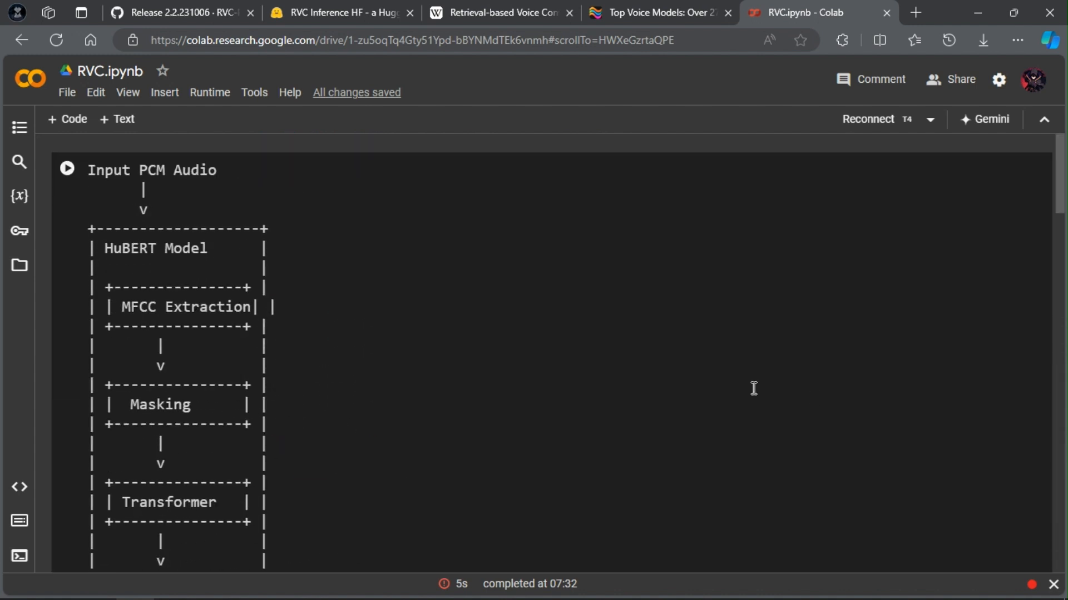
scroll(753, 388, down, 2)
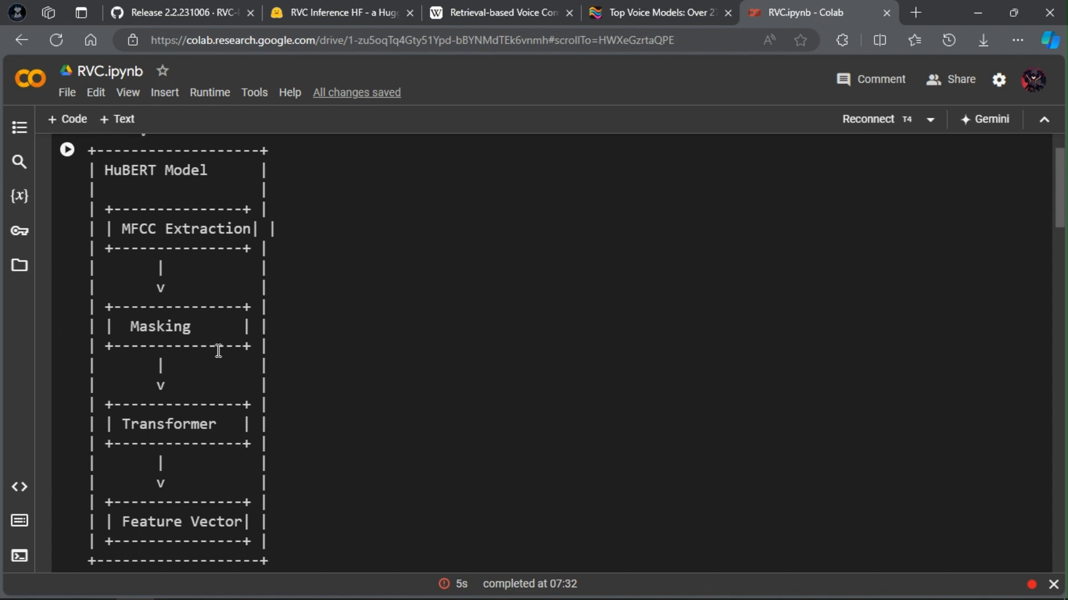
- Read the pipeline diagram from the HuBERT feature vector through the embedding layer, TextEncoder and PosteriorEncoder to the ResidualCouplingBlock and Audio Generator
scroll(441, 308, down, 2)
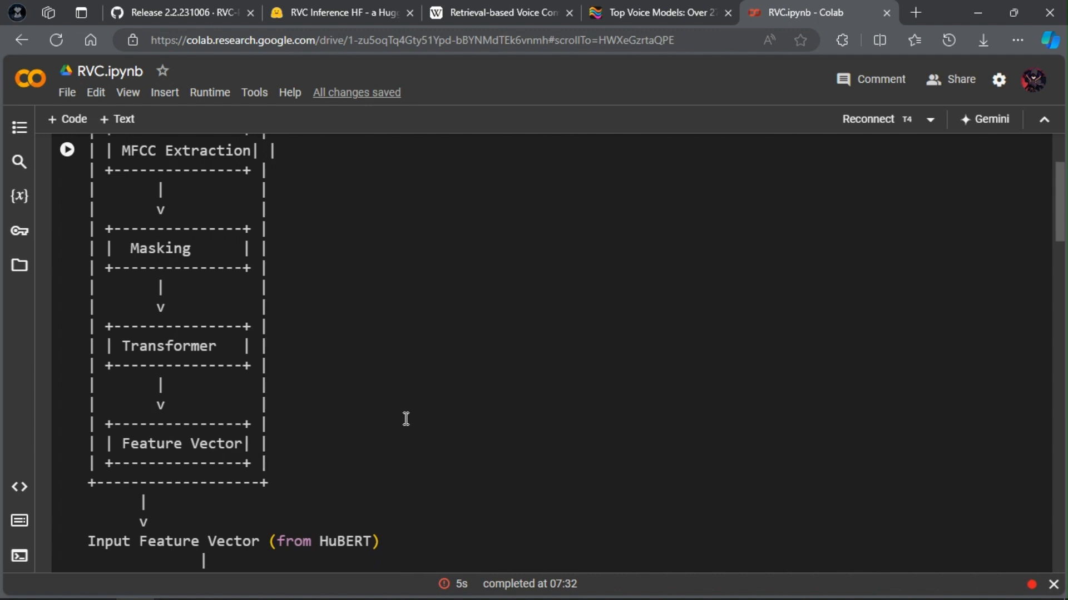
scroll(410, 412, down, 1)
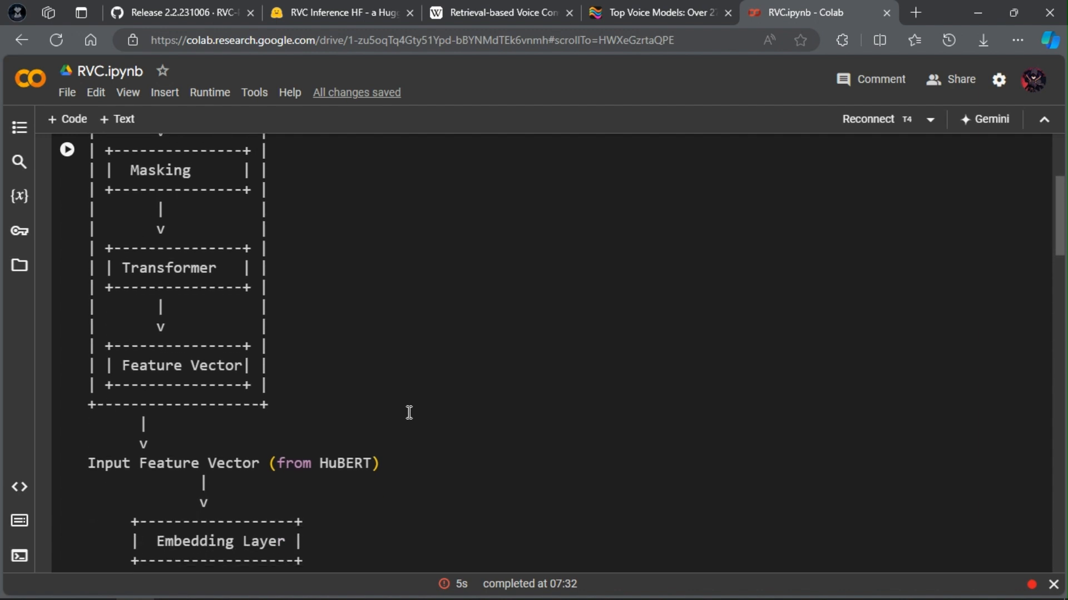
scroll(351, 357, down, 1)
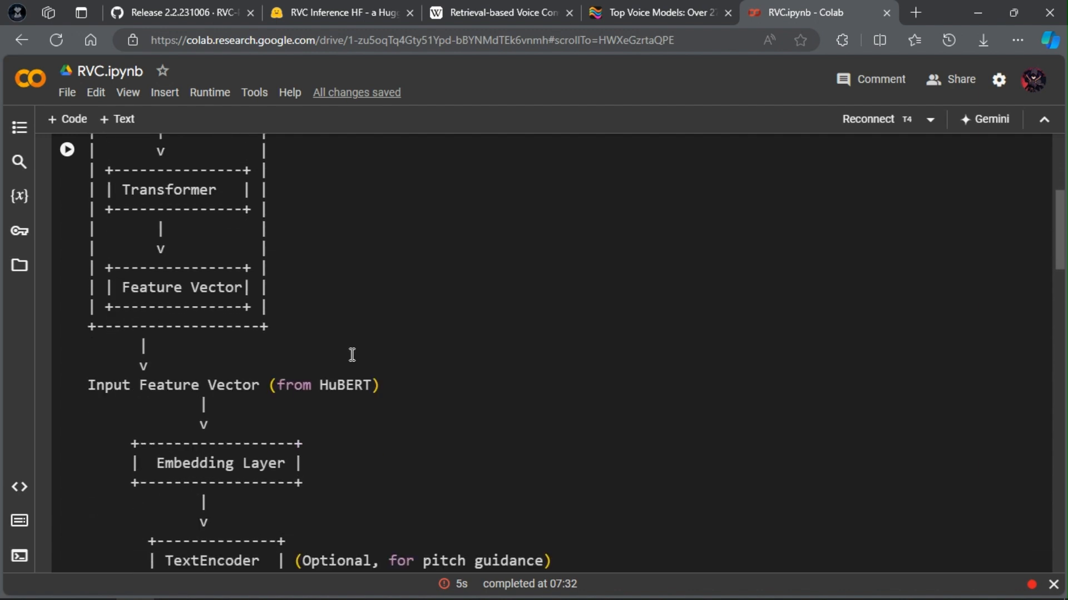
scroll(352, 355, down, 1)
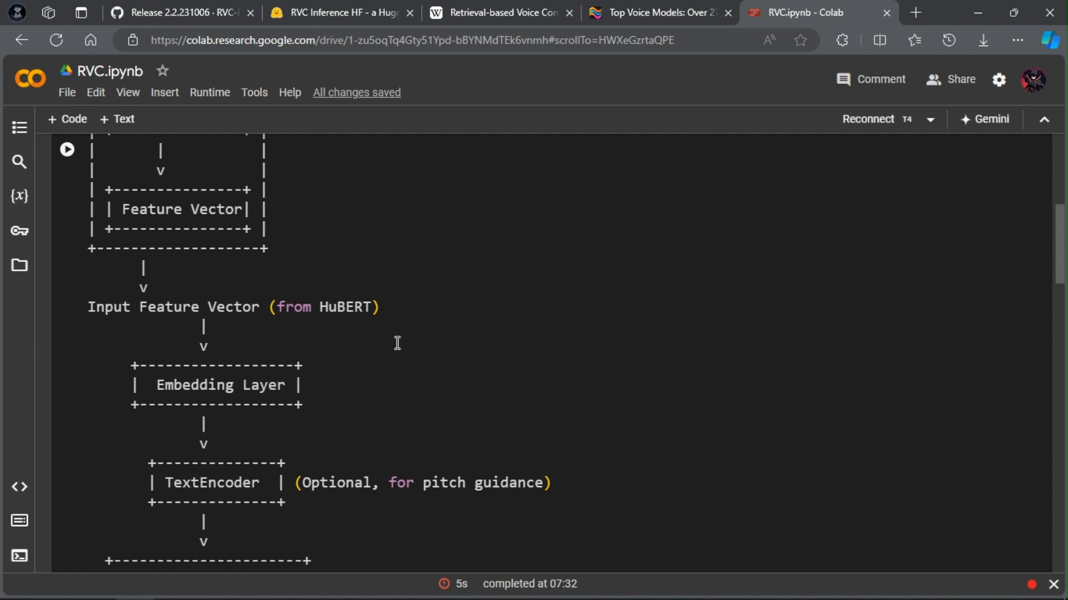
scroll(398, 343, down, 1)
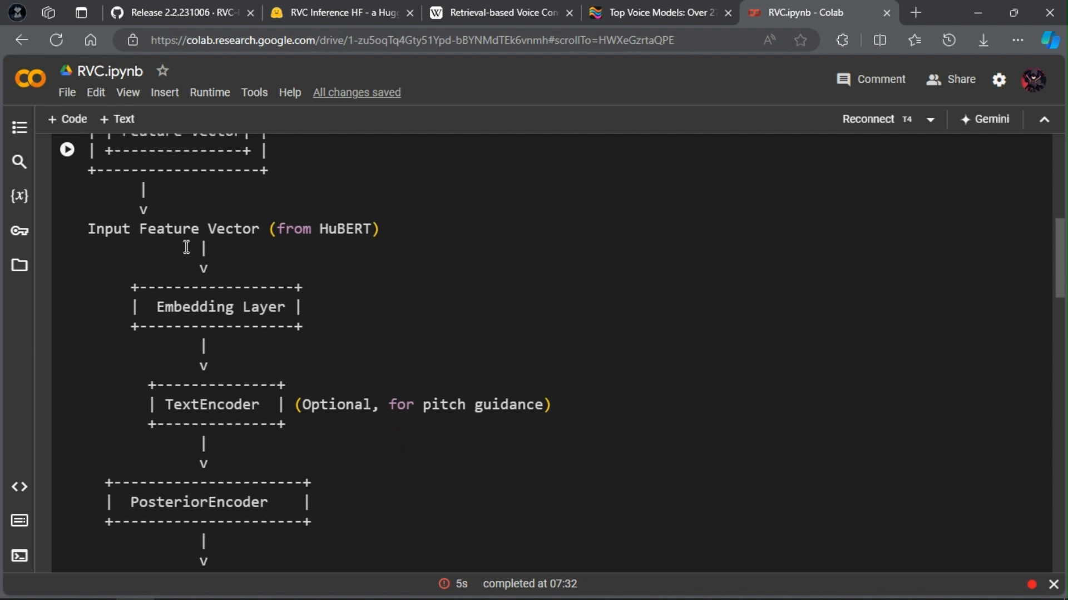
scroll(241, 467, down, 1)
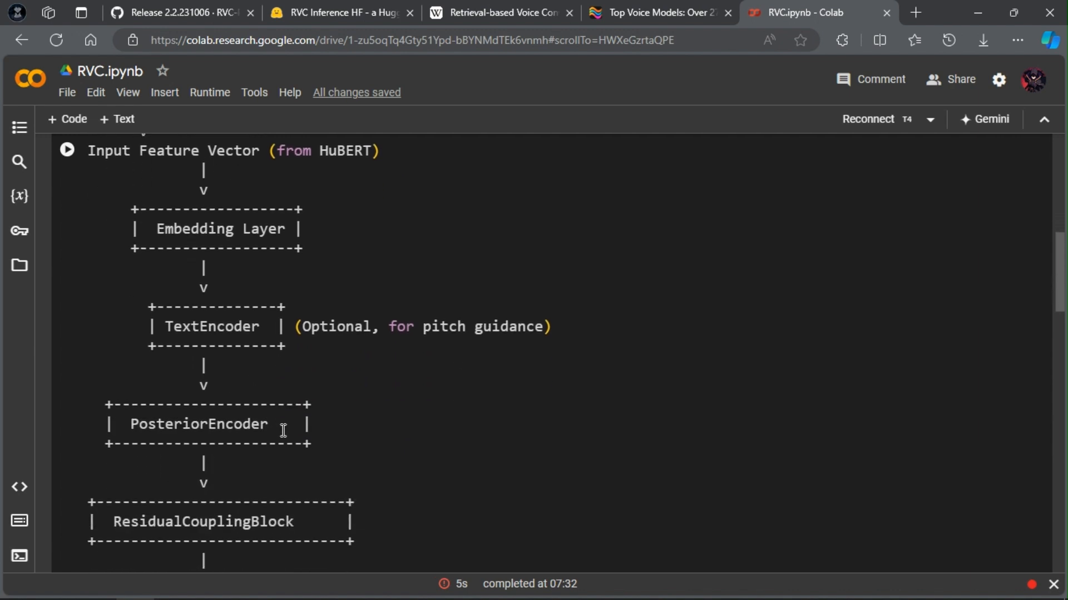
scroll(370, 256, down, 2)
scroll(373, 248, up, 2)
scroll(372, 248, down, 1)
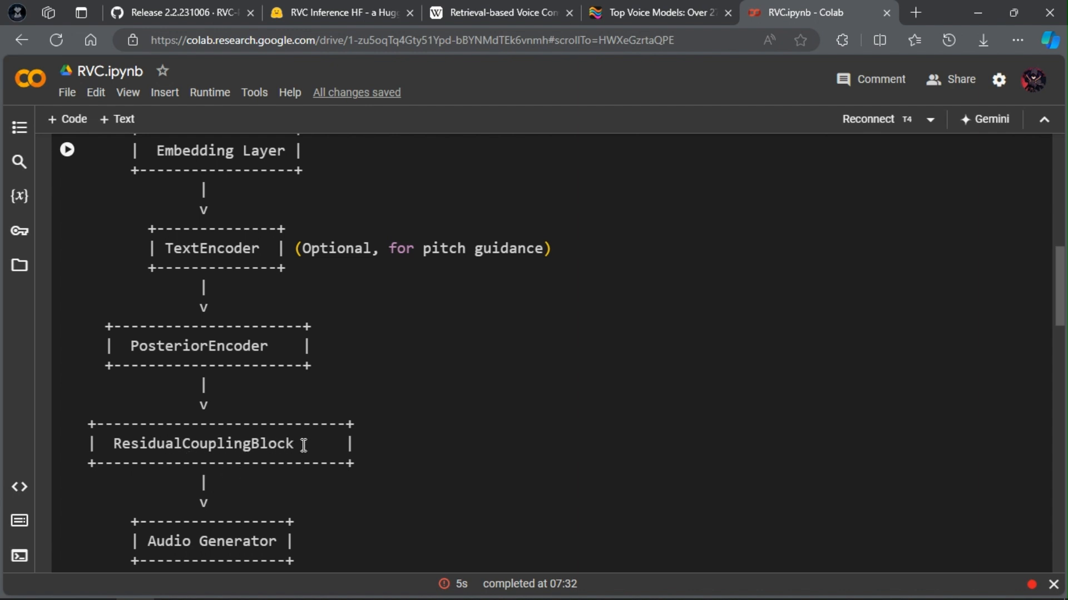
scroll(304, 445, up, 2)
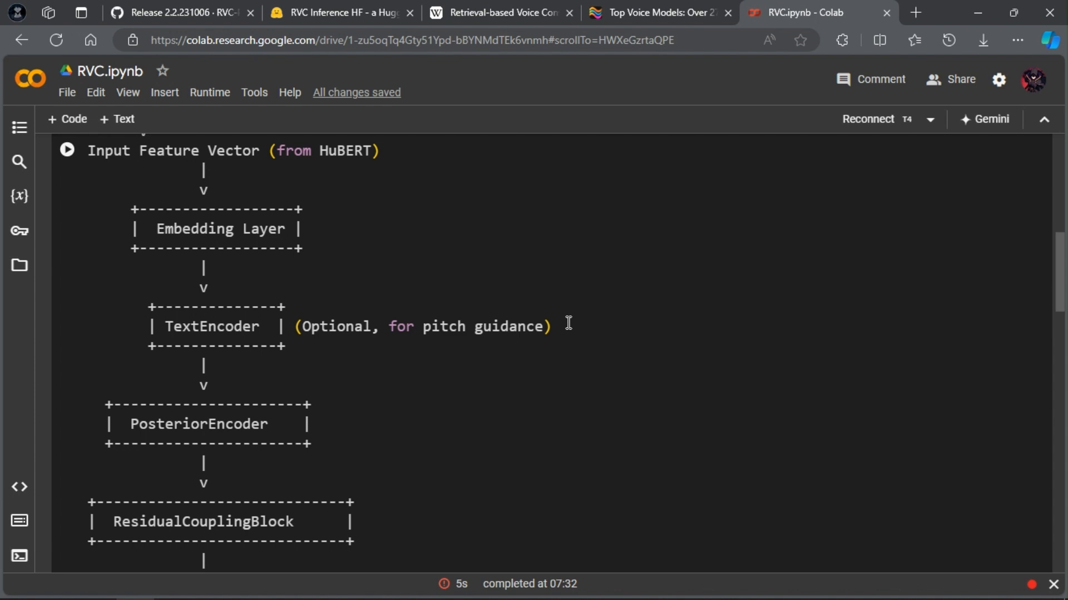
- Examine the PosteriorEncoder and ResidualCouplingBlock notes at the end of the notebook together with the waveform windows in the MFCC figure
scroll(568, 322, down, 20)
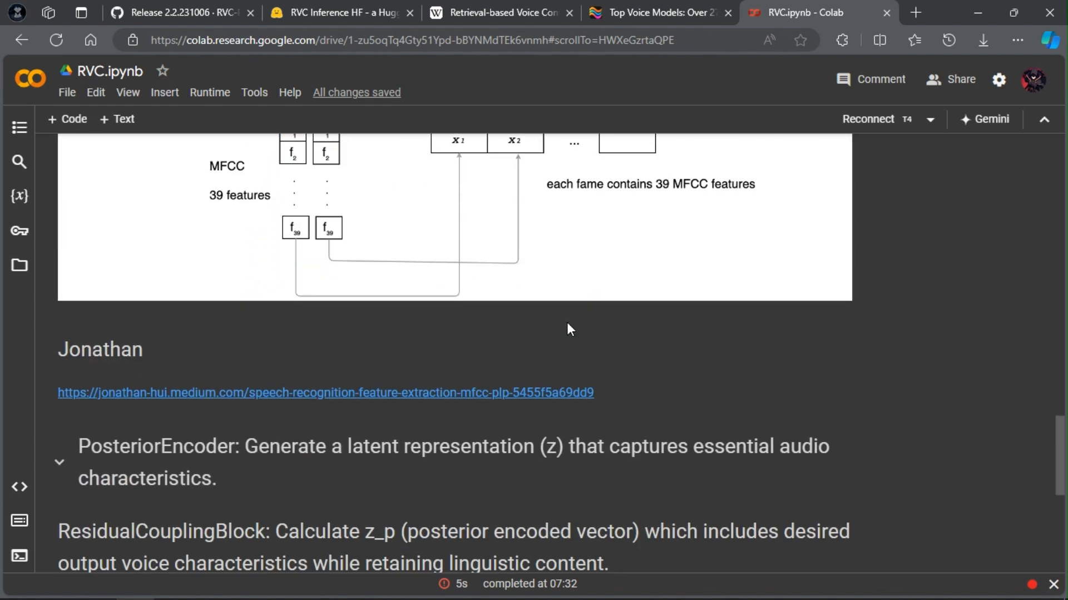
scroll(569, 328, down, 2)
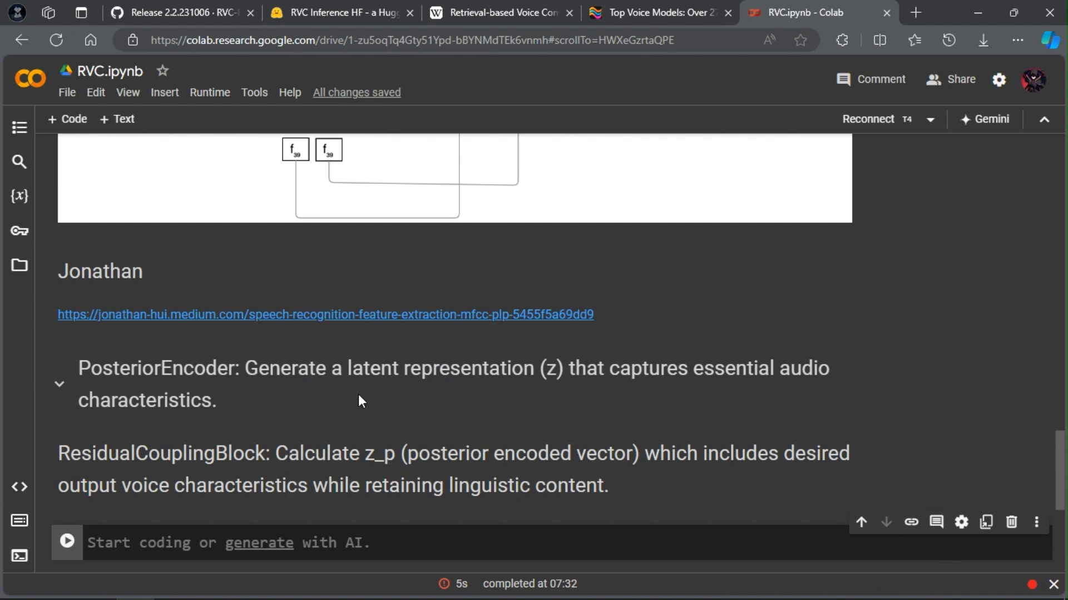
scroll(357, 397, up, 10)
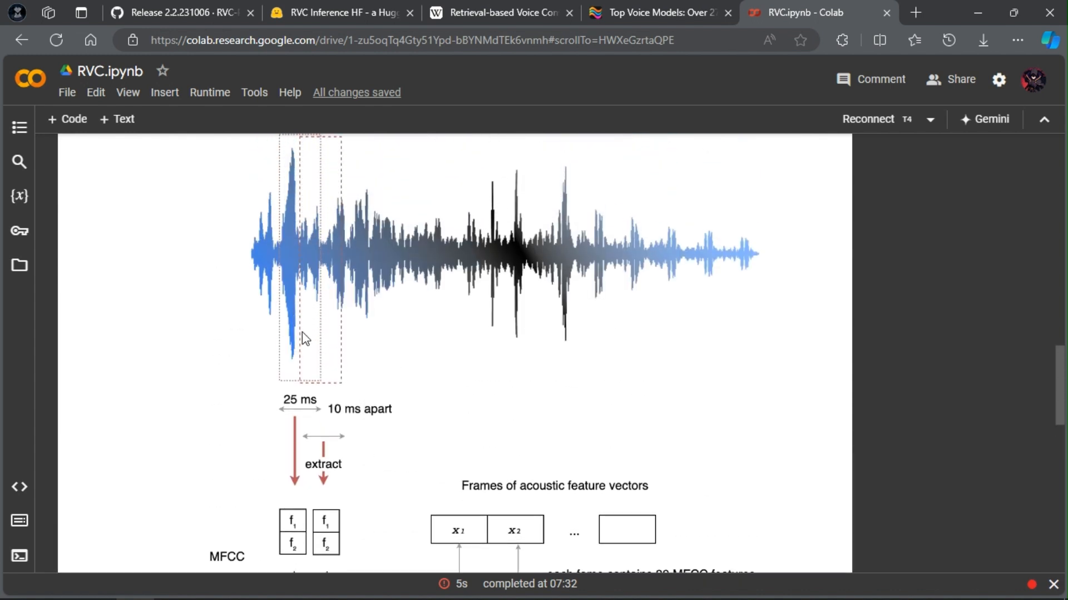
scroll(725, 358, down, 3)
scroll(725, 358, up, 3)
scroll(644, 343, down, 3)
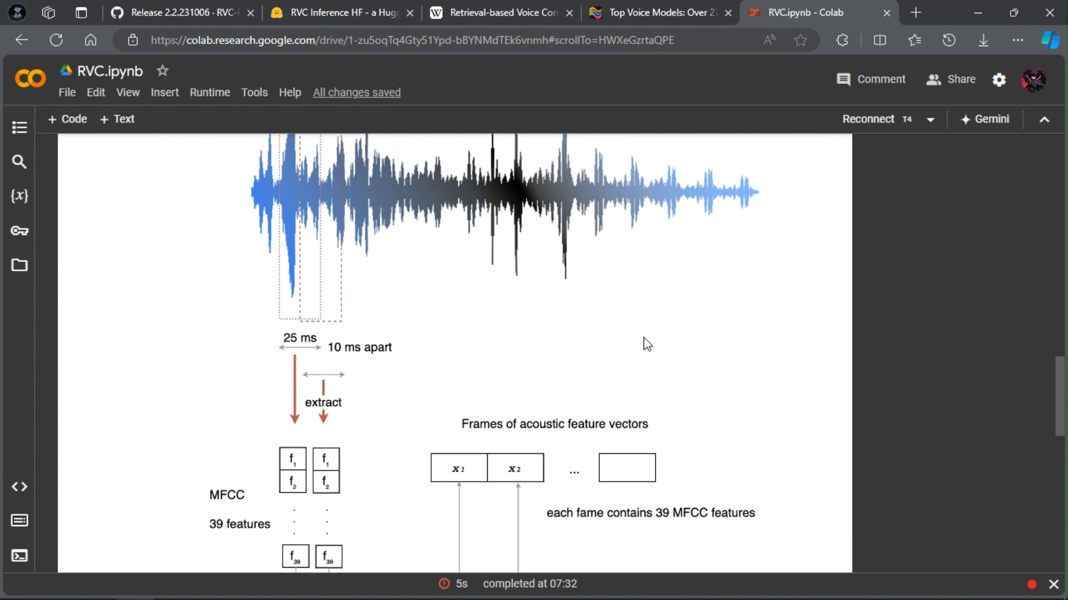
scroll(647, 346, up, 3)
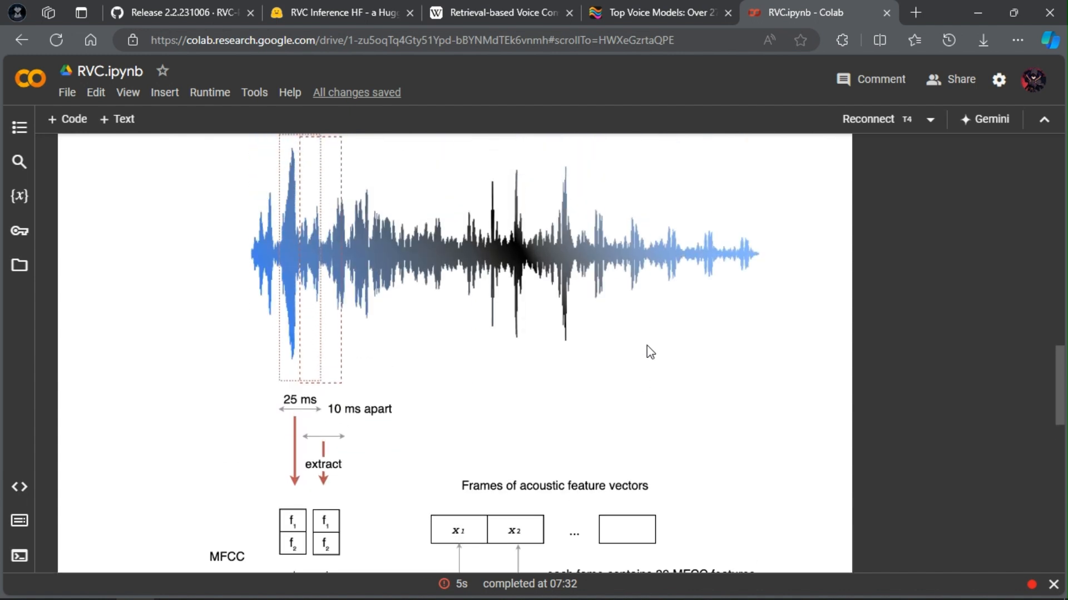
scroll(584, 353, down, 9)
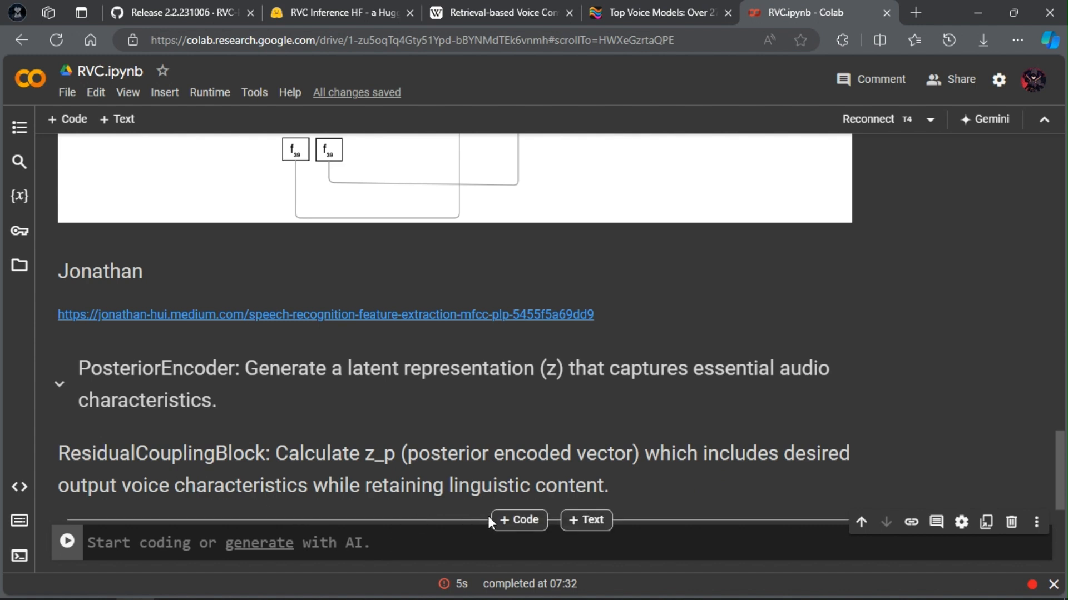
- Review the MFCC figure down to its acoustic feature frames and check the author credit and source link beneath it
scroll(604, 489, up, 9)
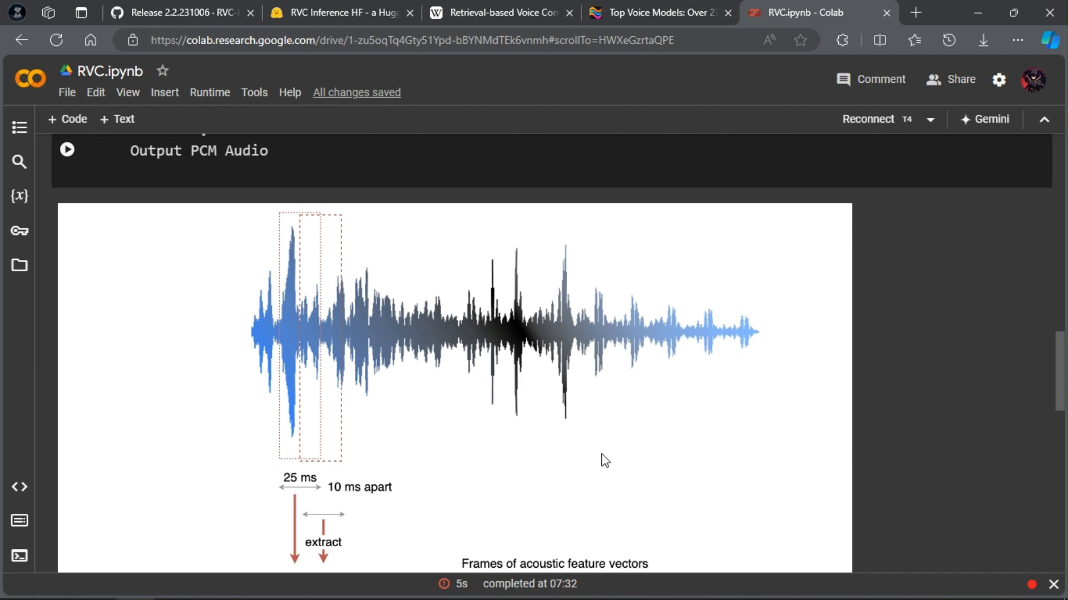
scroll(605, 460, down, 5)
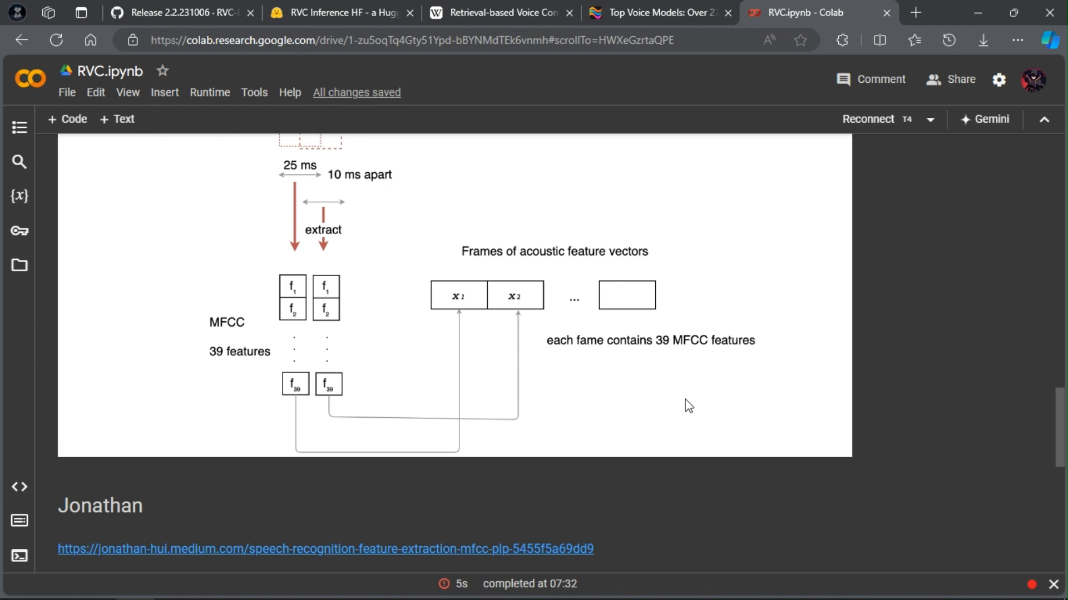
scroll(685, 399, down, 5)
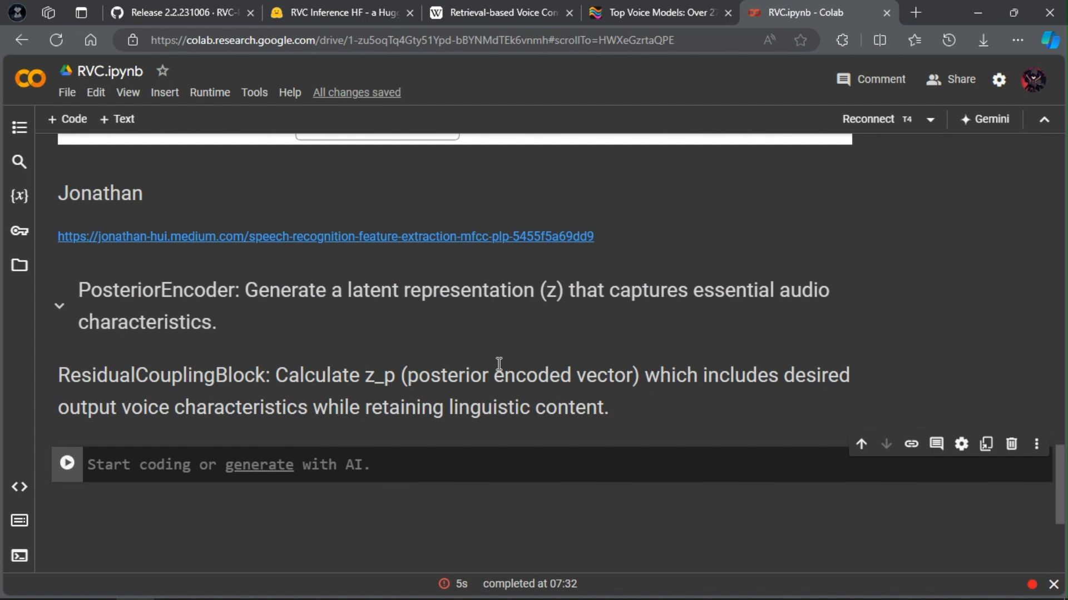
scroll(544, 381, up, 5)
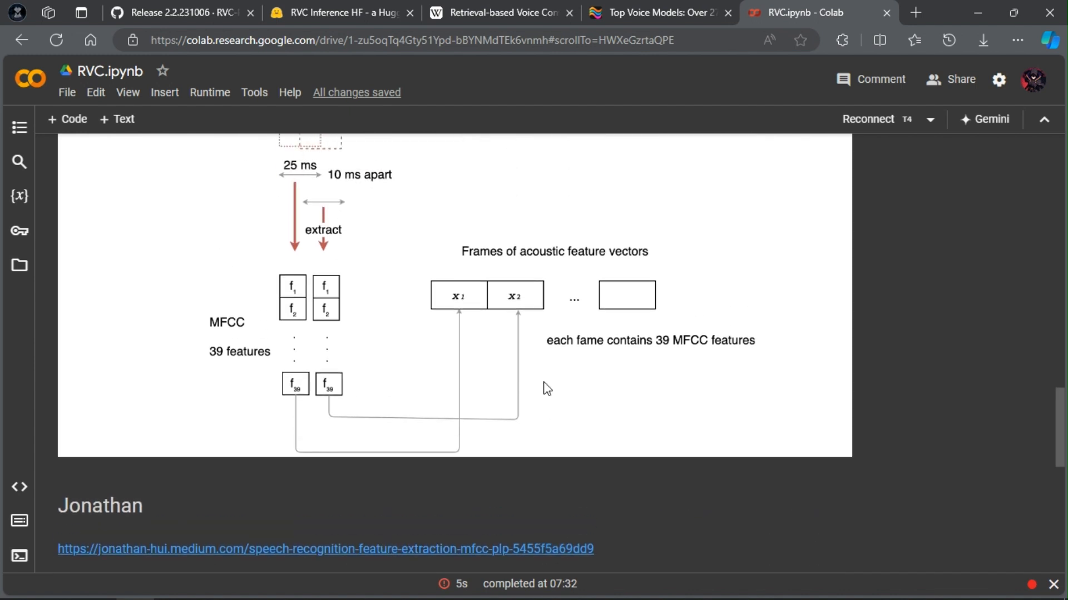
scroll(432, 494, up, 5)
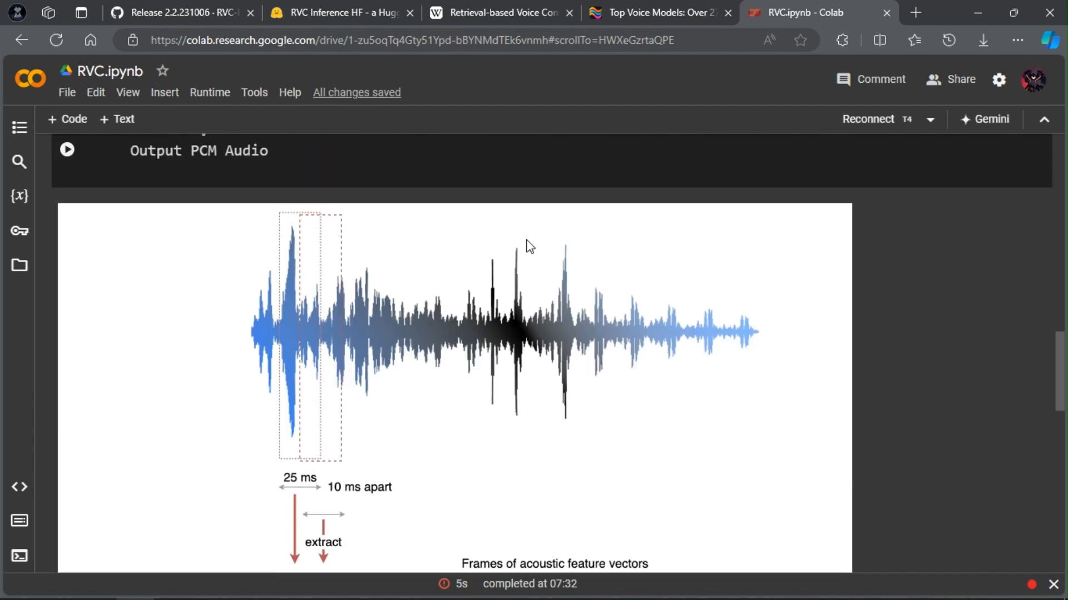
scroll(445, 396, up, 7)
scroll(445, 396, down, 12)
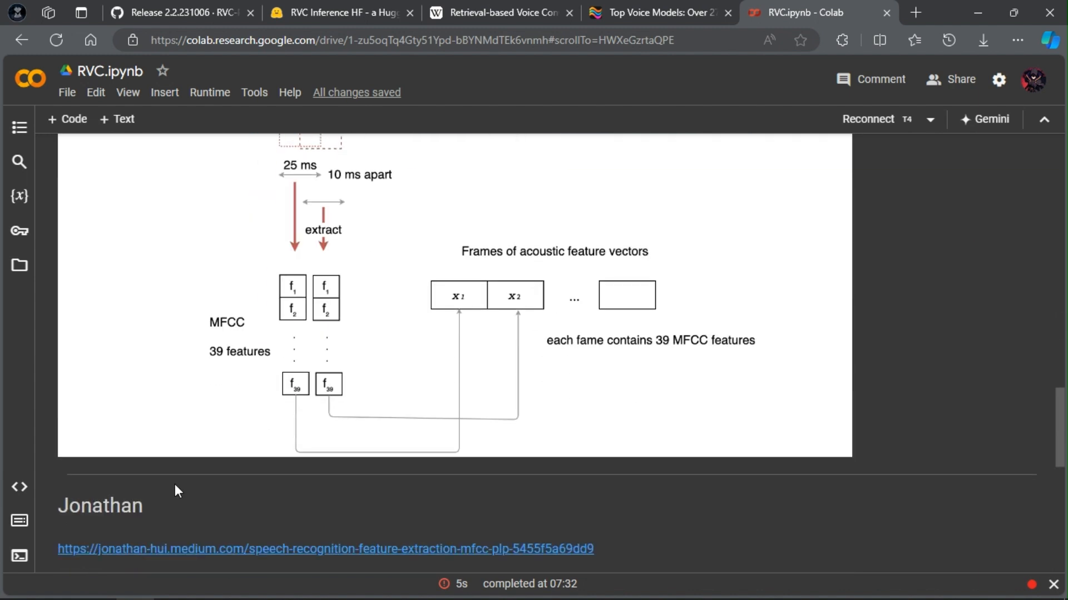
drag(162, 509, 79, 500)
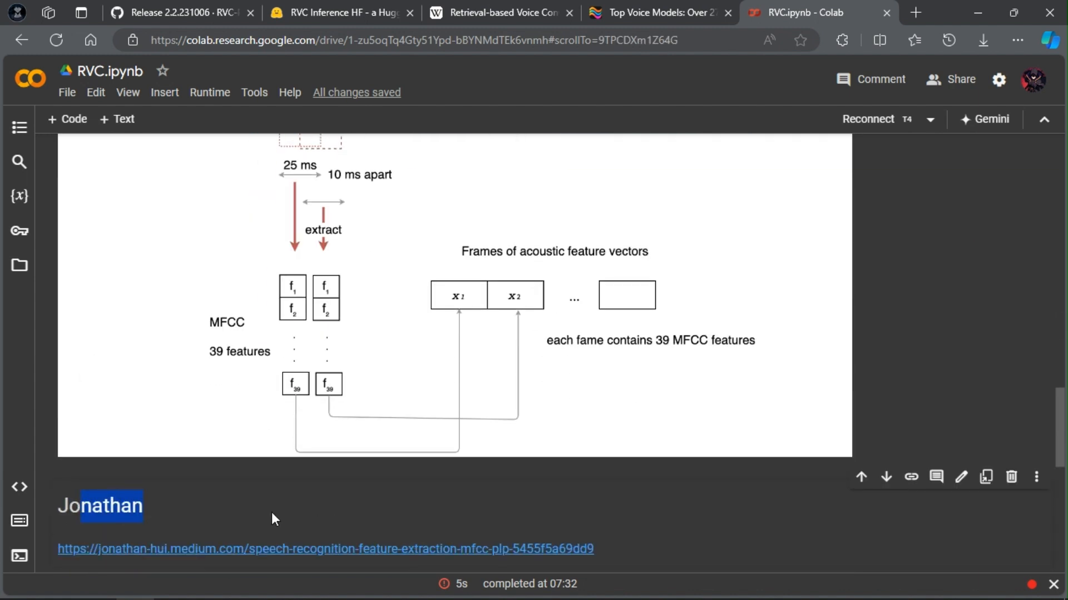
click(290, 505)
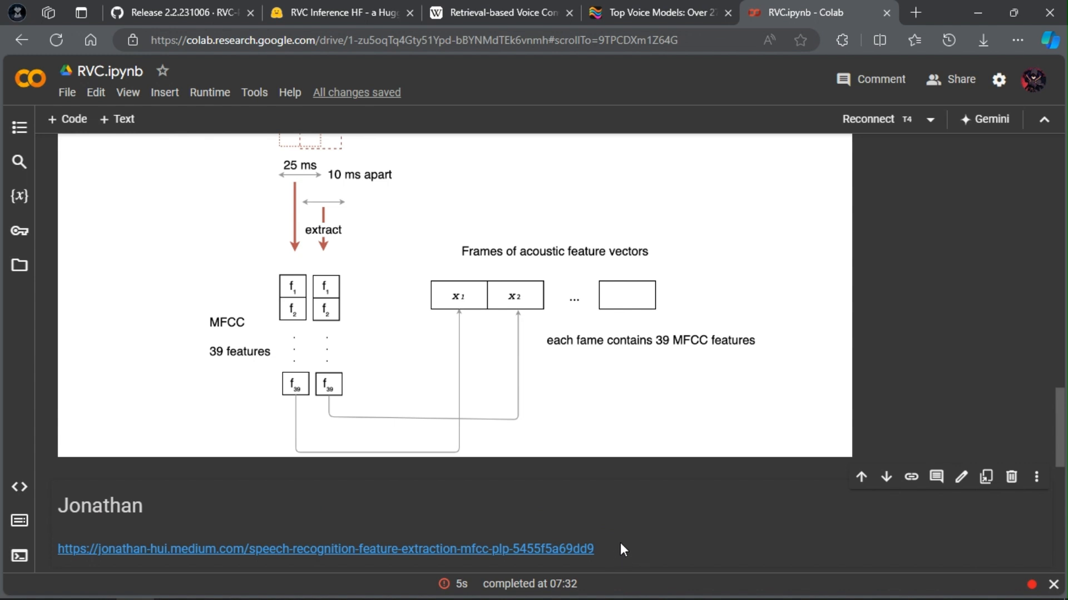
- Return to the start of the pipeline diagram and review the HuBERT stages from Input PCM Audio to Feature Vector
scroll(620, 542, up, 3)
scroll(631, 508, down, 2)
scroll(634, 520, down, 2)
scroll(638, 506, up, 12)
scroll(639, 504, up, 7)
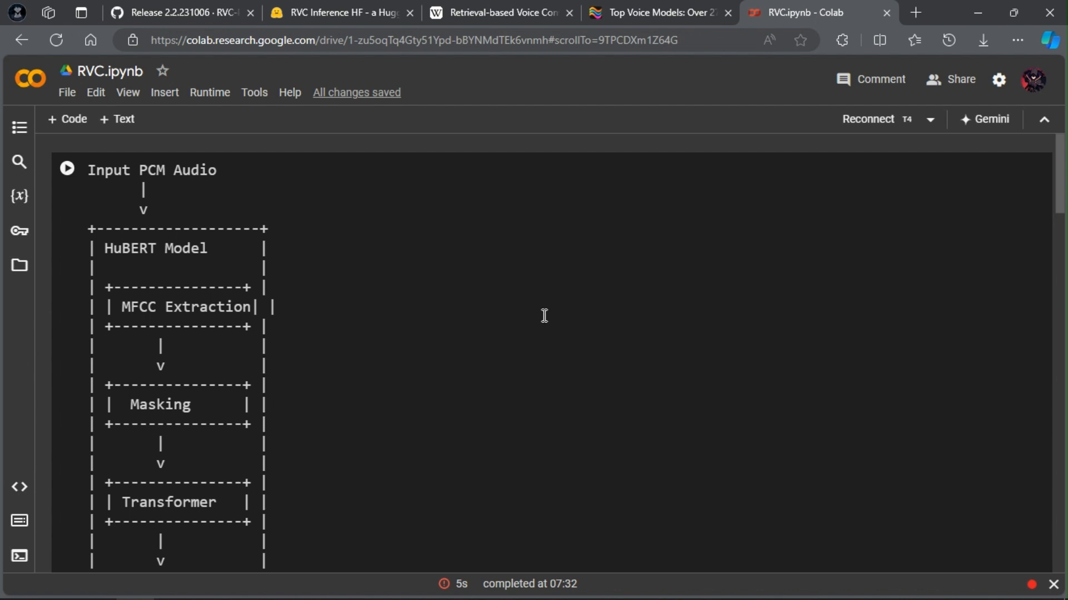
scroll(544, 315, down, 3)
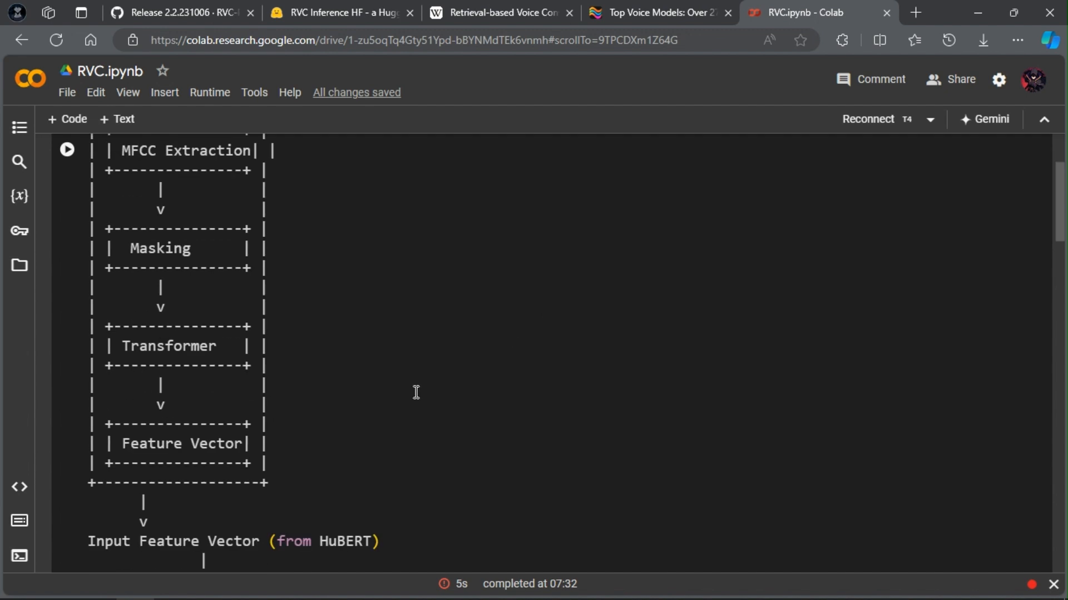
scroll(421, 392, up, 3)
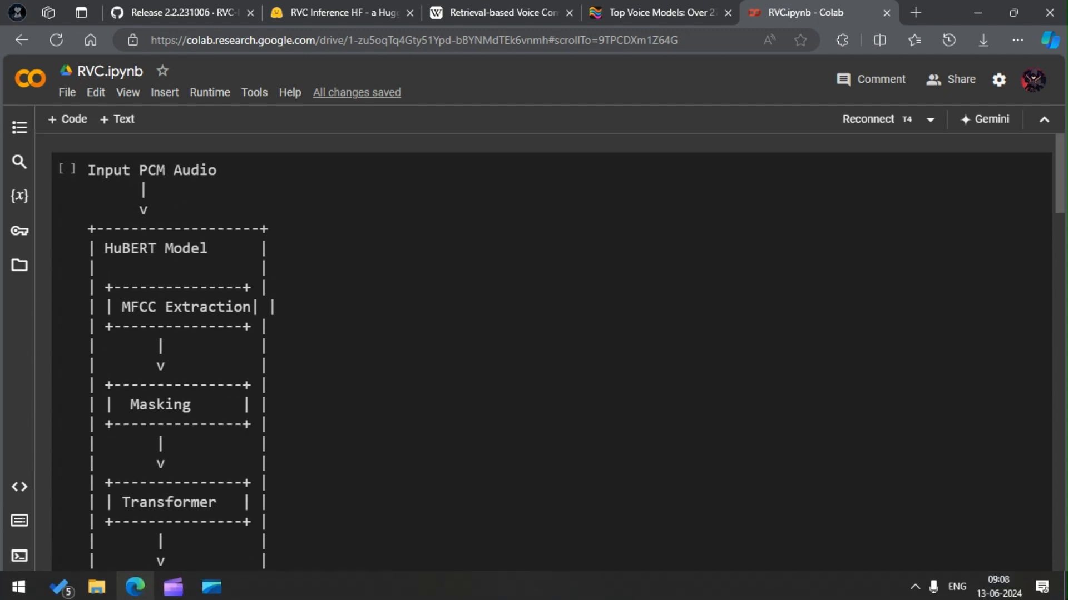
- Switch to the RVC_HFv2 space and view the available TTS methods in its text-to-speech section
click(356, 5)
click(489, 318)
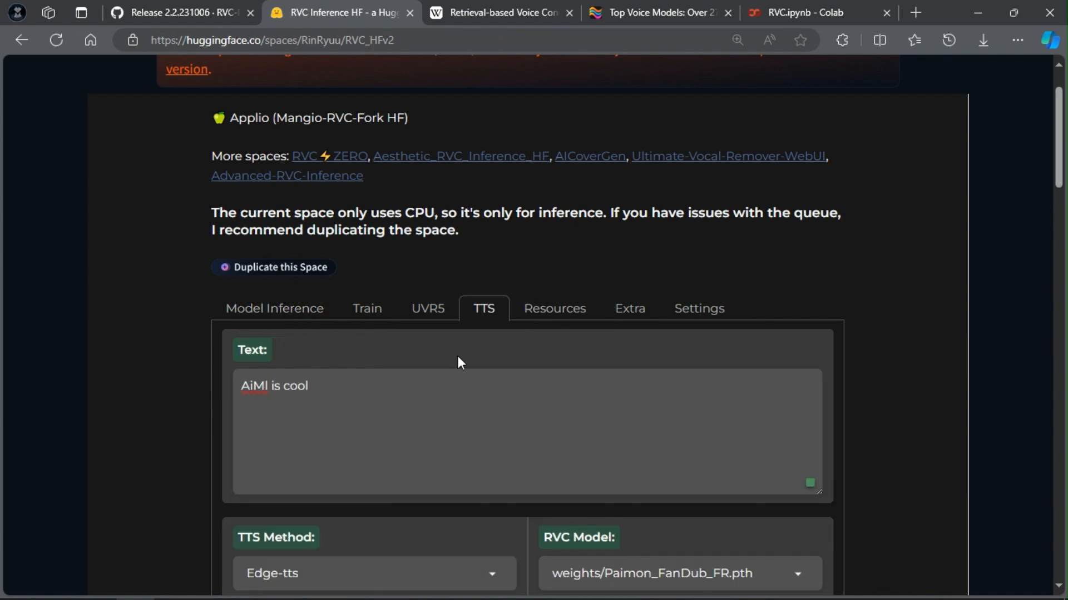
scroll(492, 386, down, 2)
scroll(493, 387, down, 1)
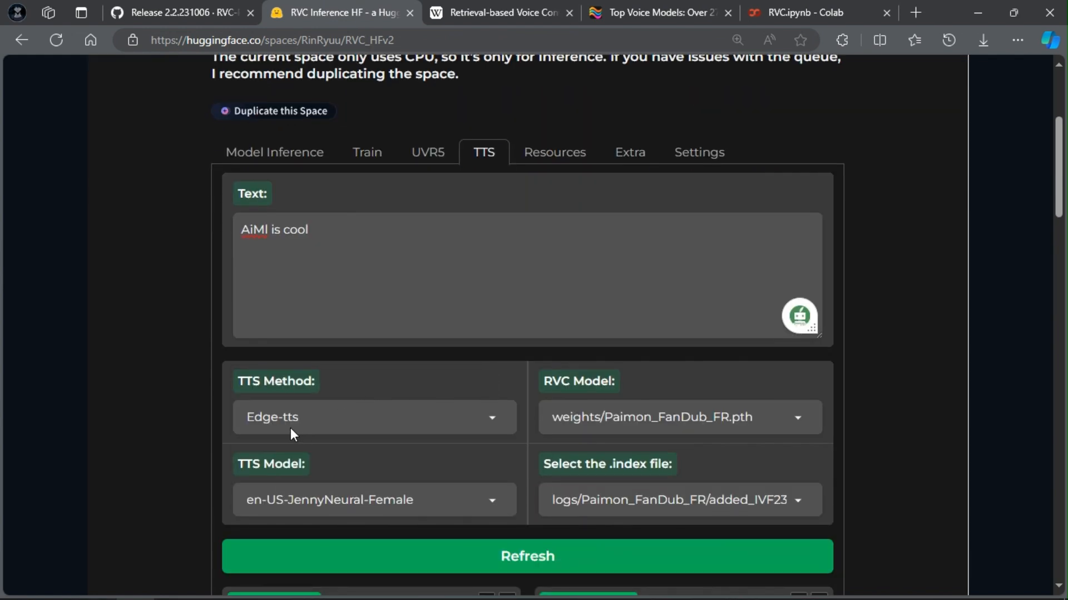
click(310, 427)
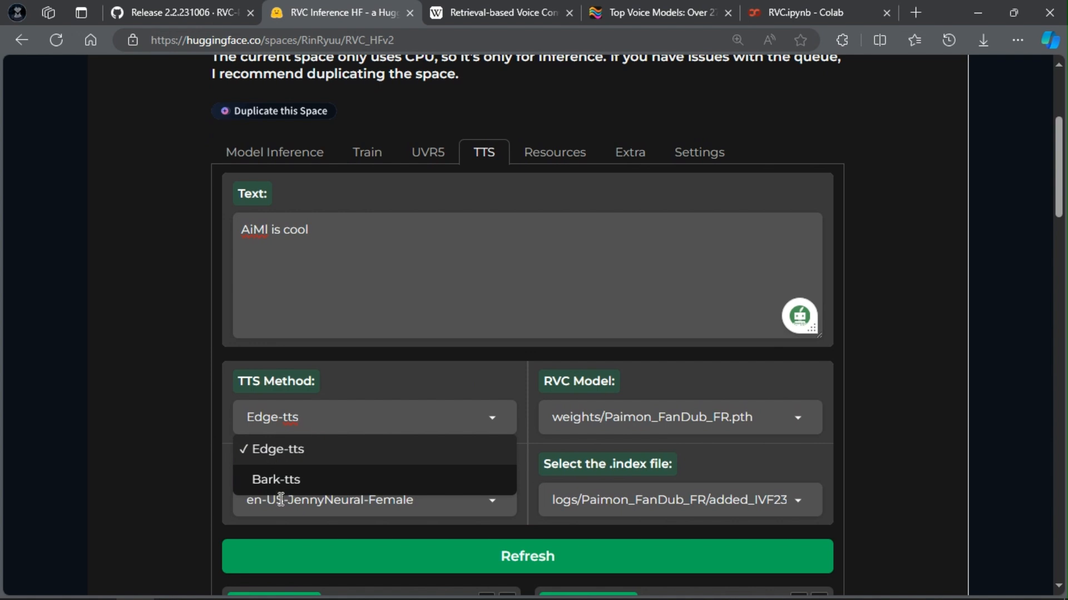
click(472, 419)
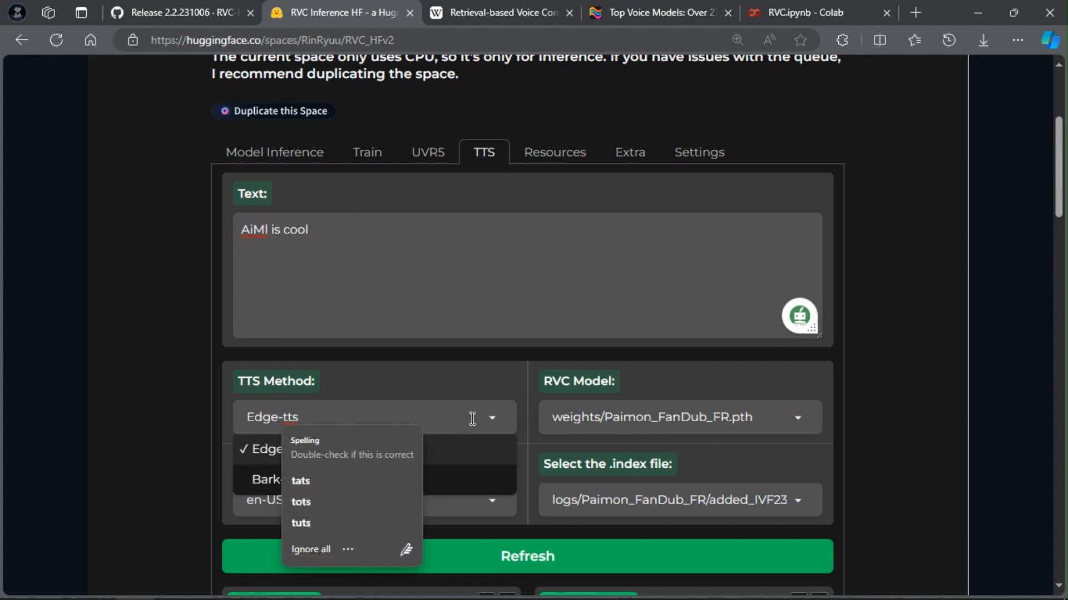
click(496, 389)
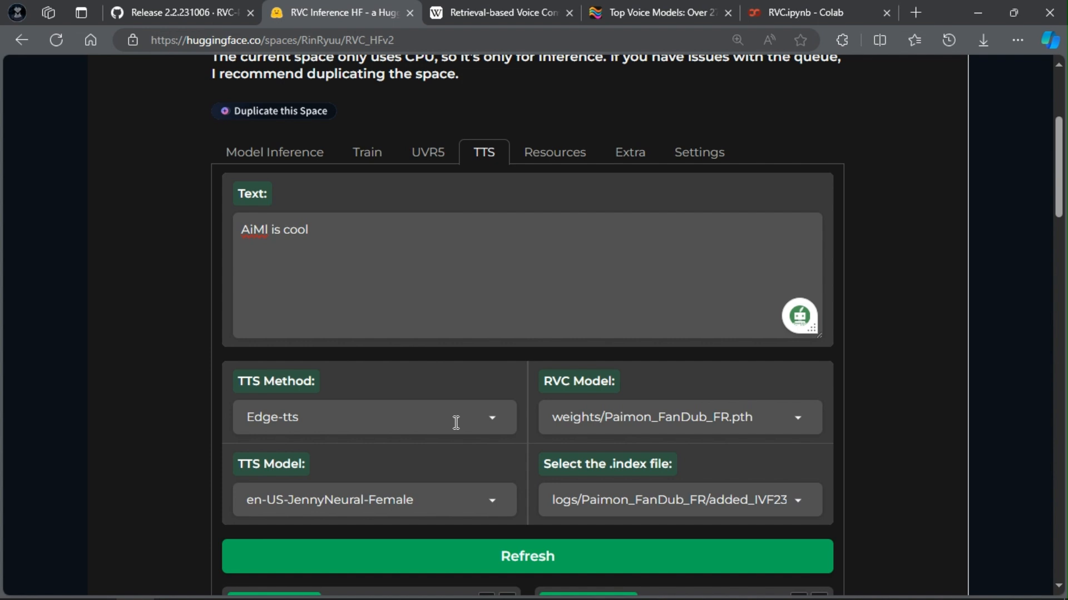
- Browse the list of TTS model voices across the available languages and close it without changing the selection
click(450, 498)
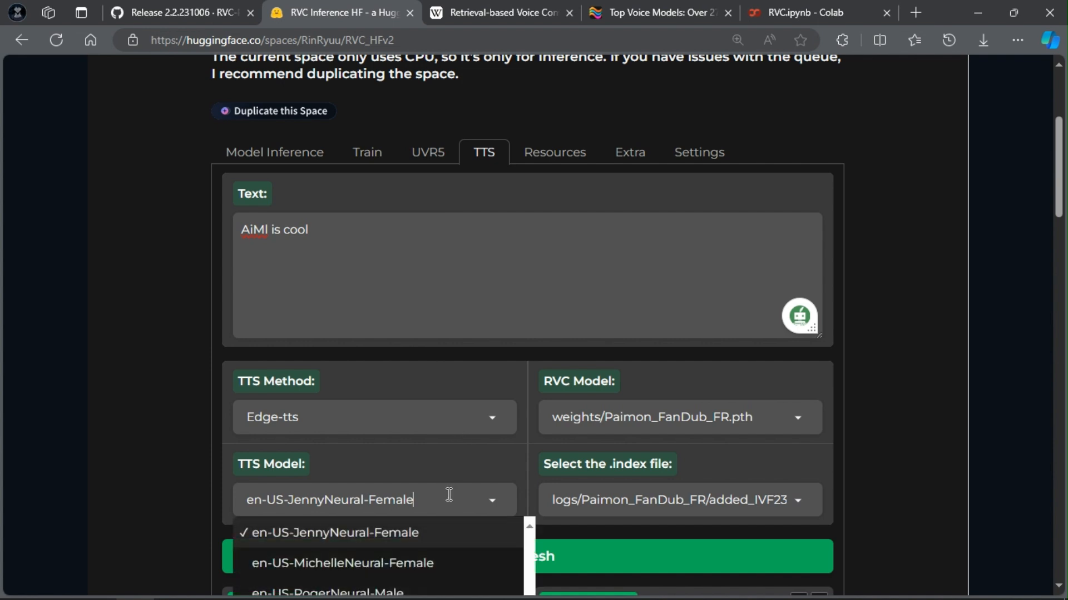
scroll(489, 509, down, 4)
scroll(450, 386, down, 20)
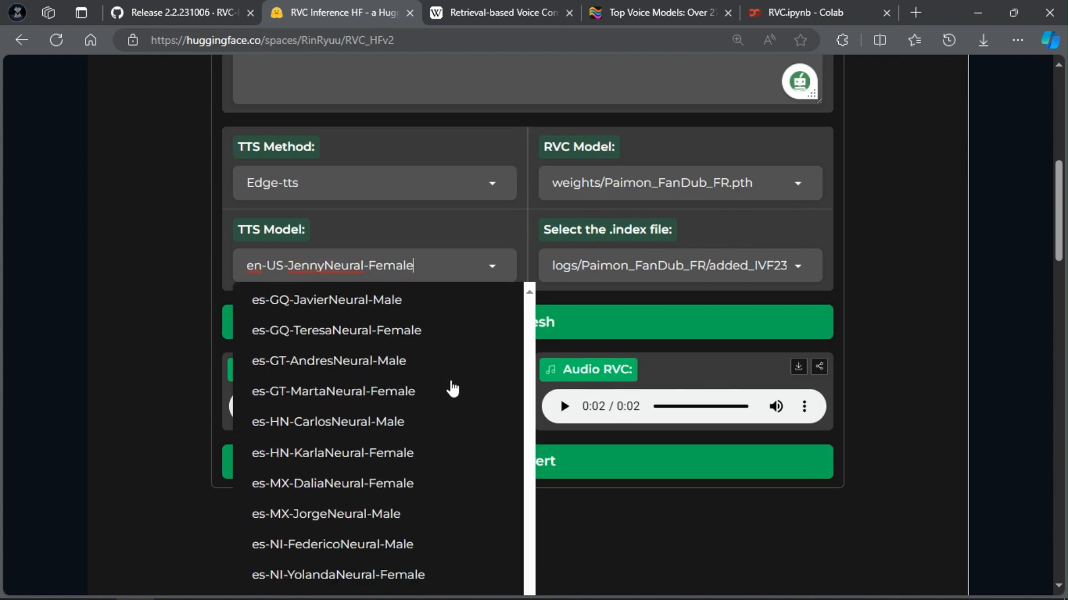
scroll(452, 388, down, 14)
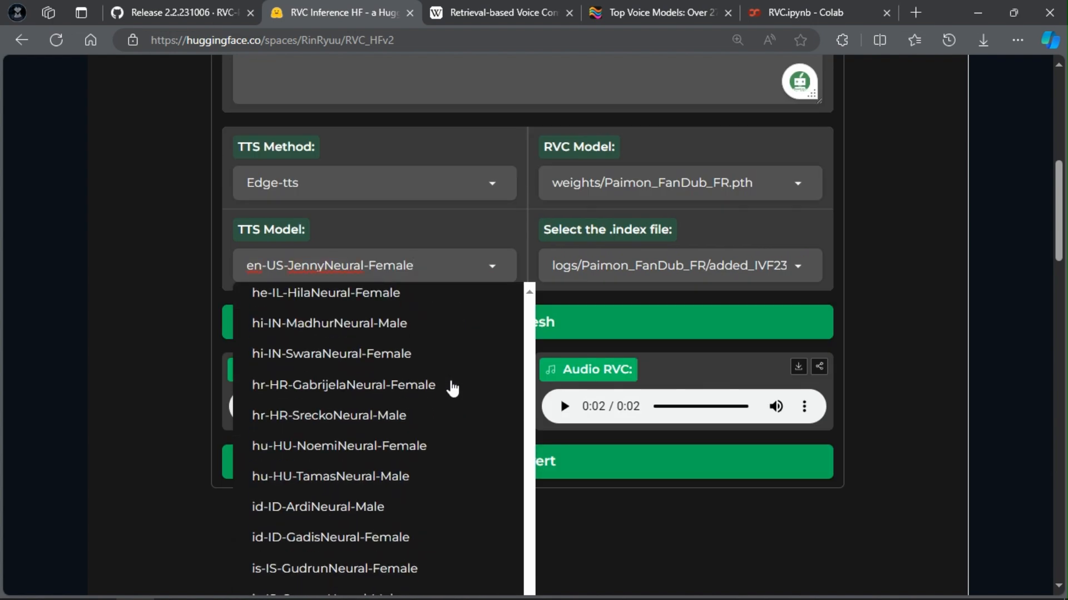
click(487, 263)
click(477, 272)
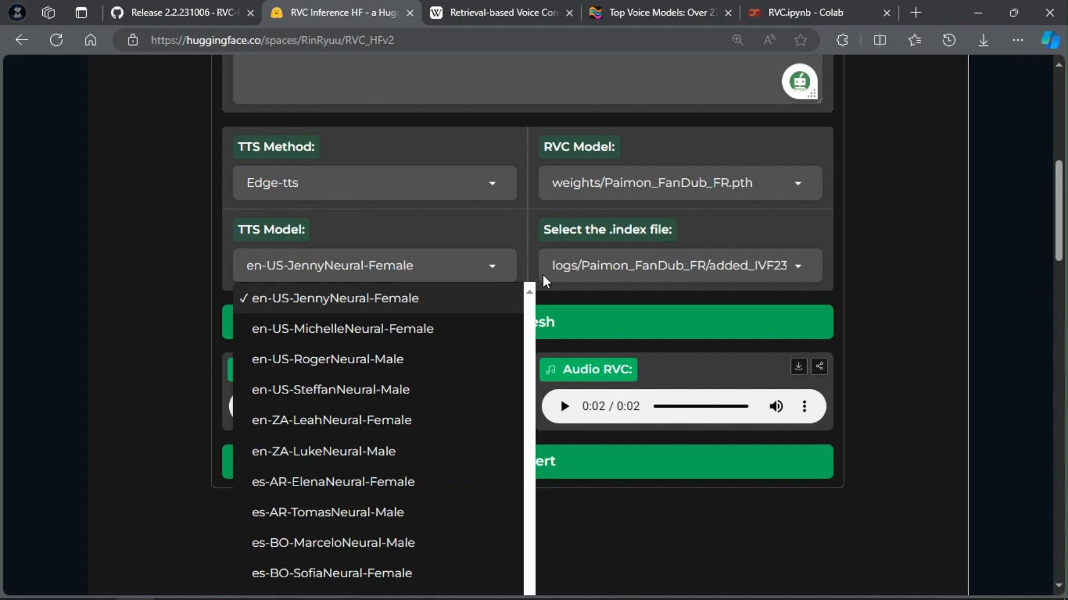
click(856, 325)
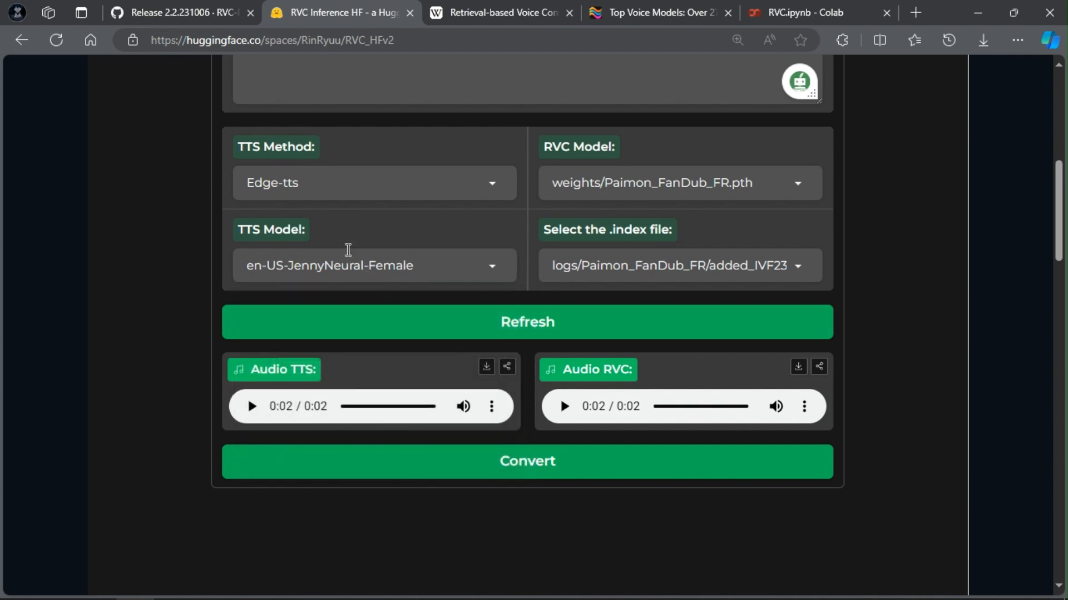
- Switch to the RVC.ipynb notebook and review the pipeline diagram from Input PCM Audio through the HuBERT stages to the ResidualCouplingBlock
scroll(598, 345, up, 3)
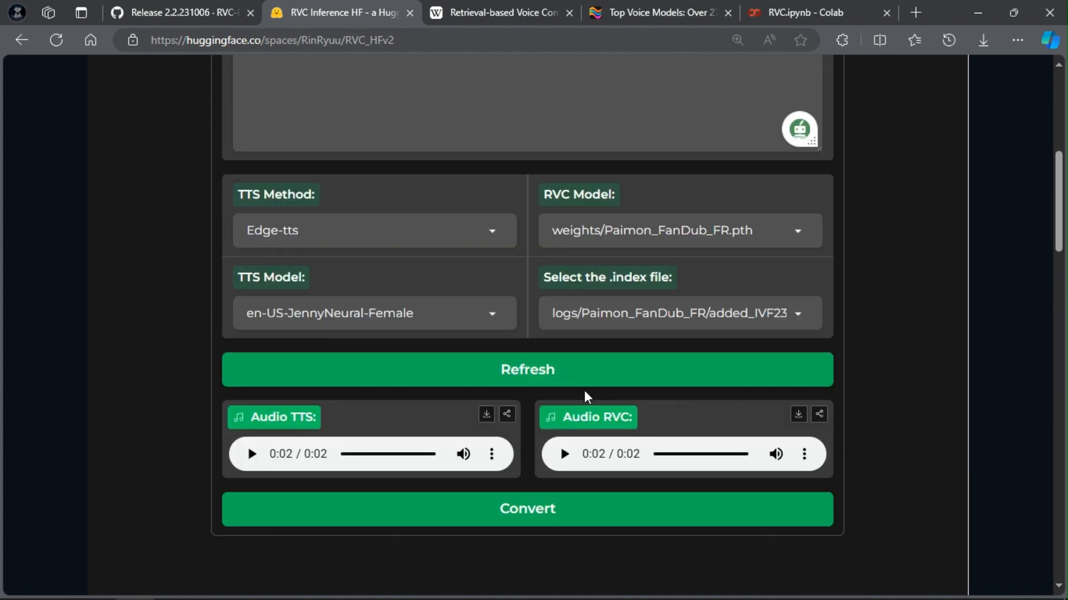
click(522, 10)
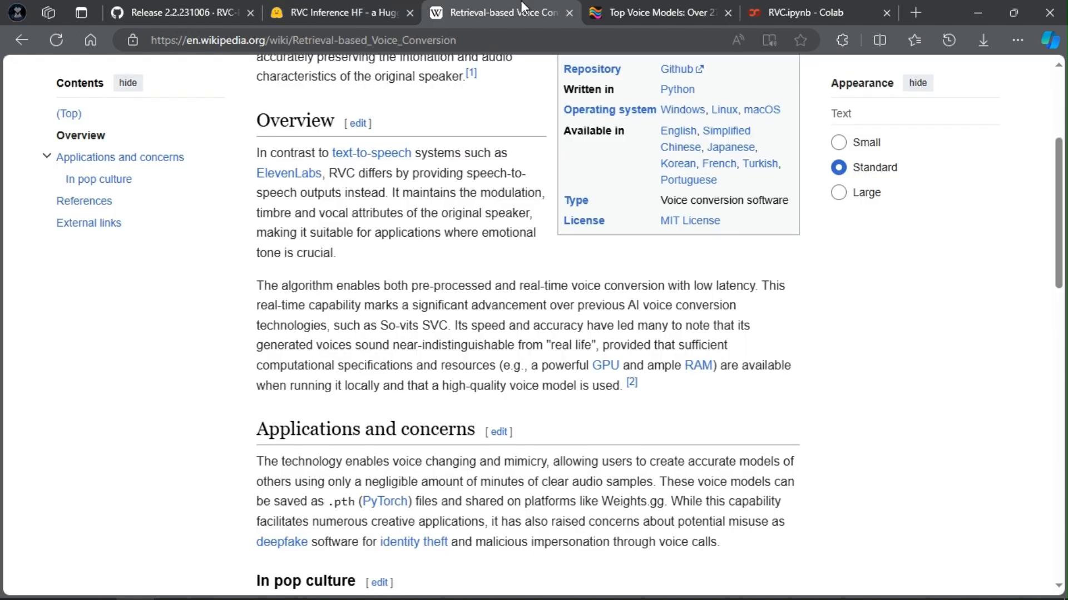
click(736, 6)
click(770, 6)
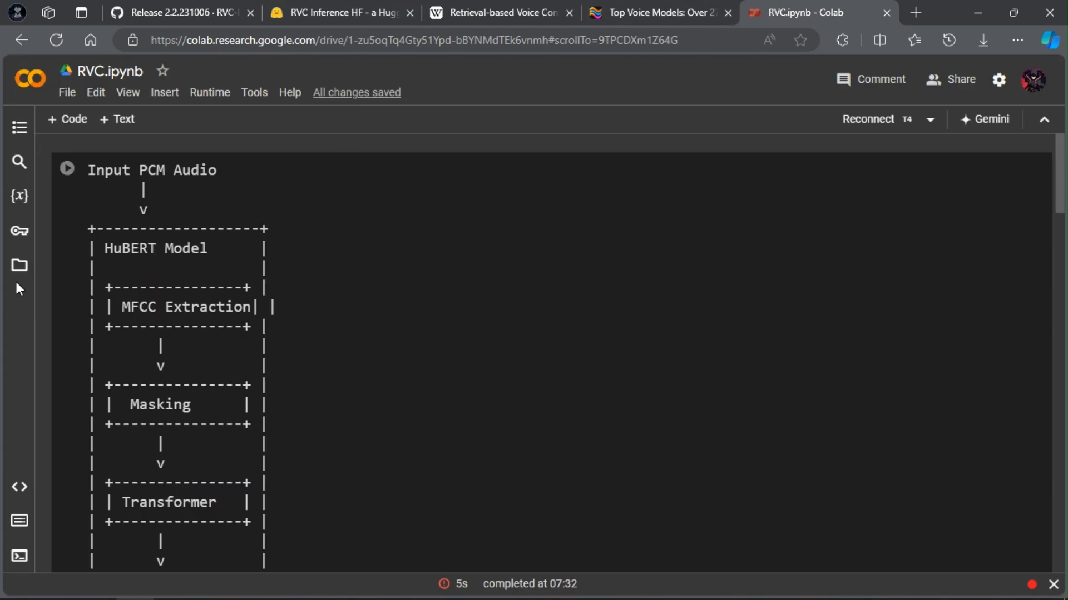
scroll(294, 249, down, 3)
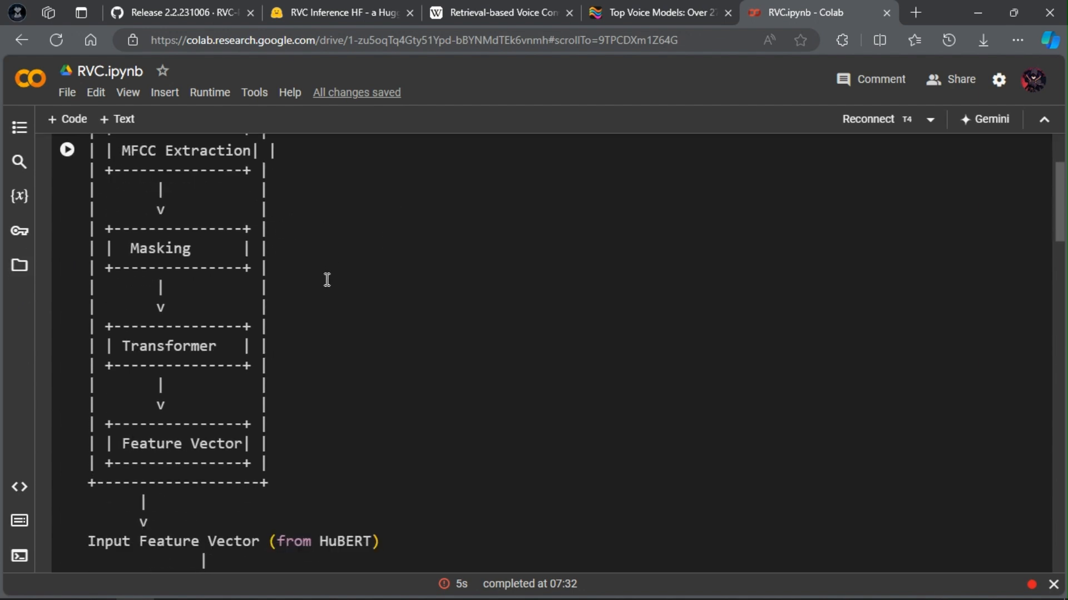
scroll(327, 280, down, 1)
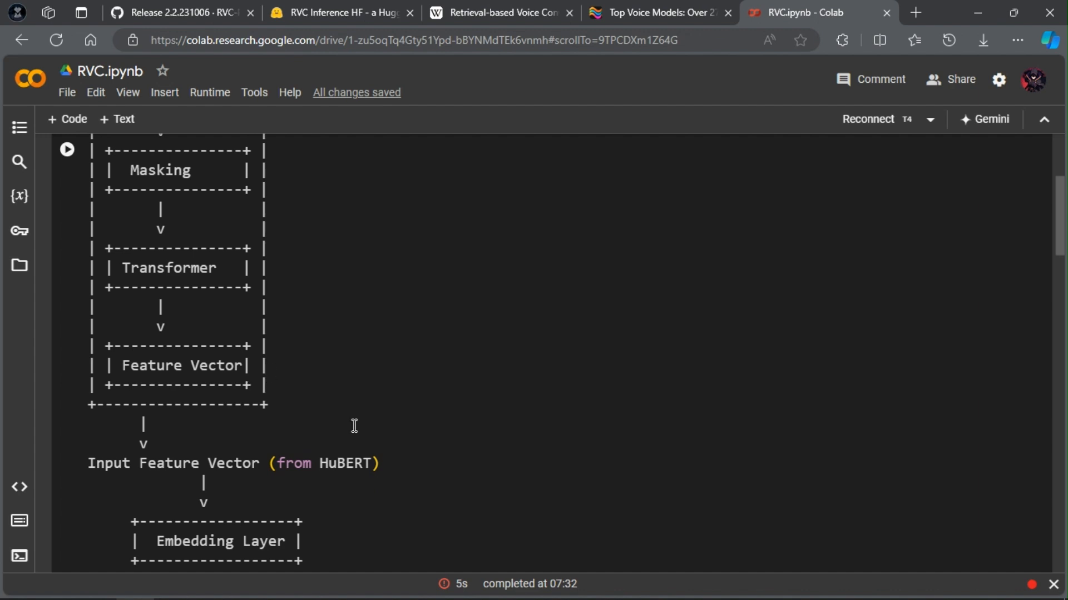
scroll(343, 369, down, 2)
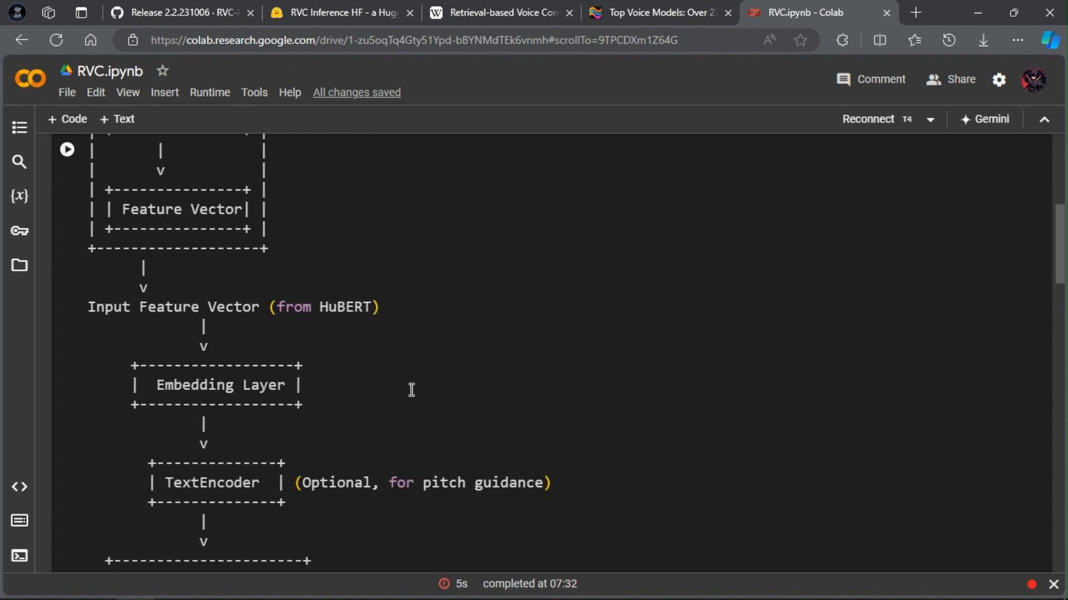
scroll(522, 384, down, 1)
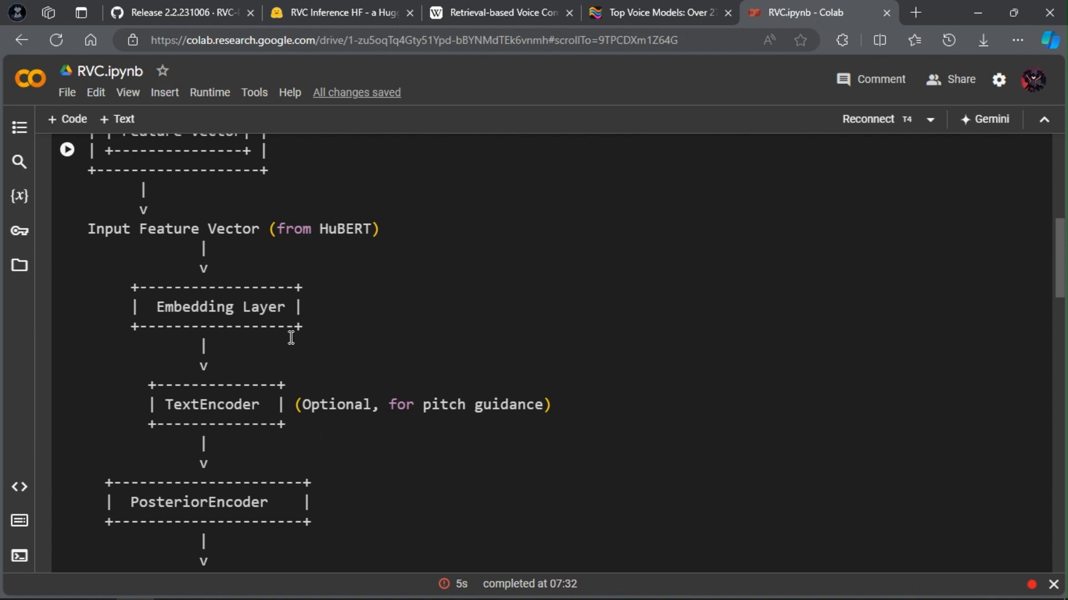
scroll(291, 338, down, 2)
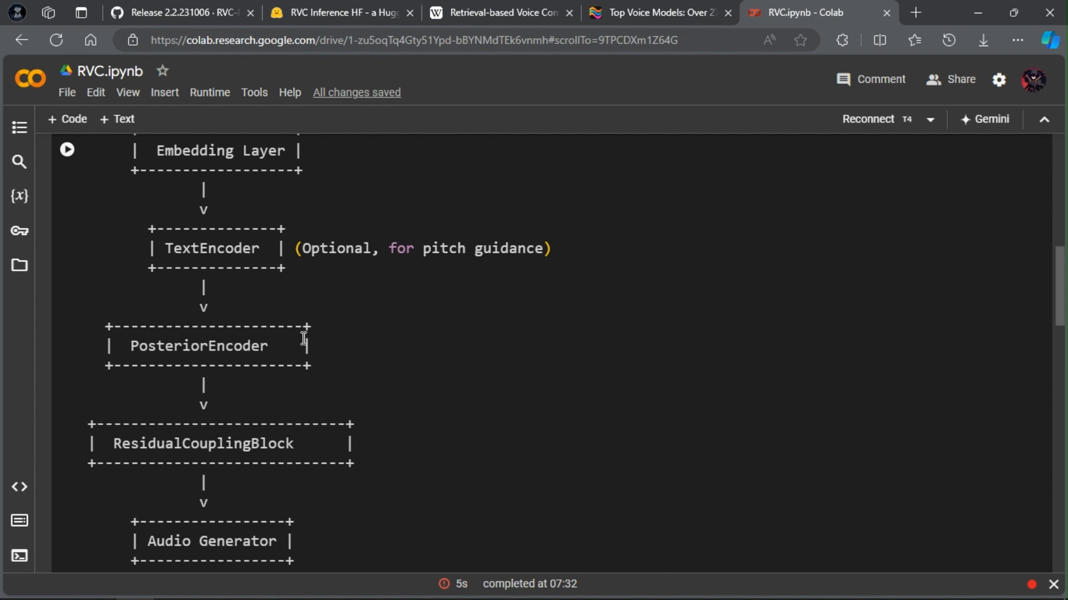
- Glance at the top voice models list, then review the notebook diagram's Audio Generator and Output PCM Audio stages and the waveform figure below
click(689, 2)
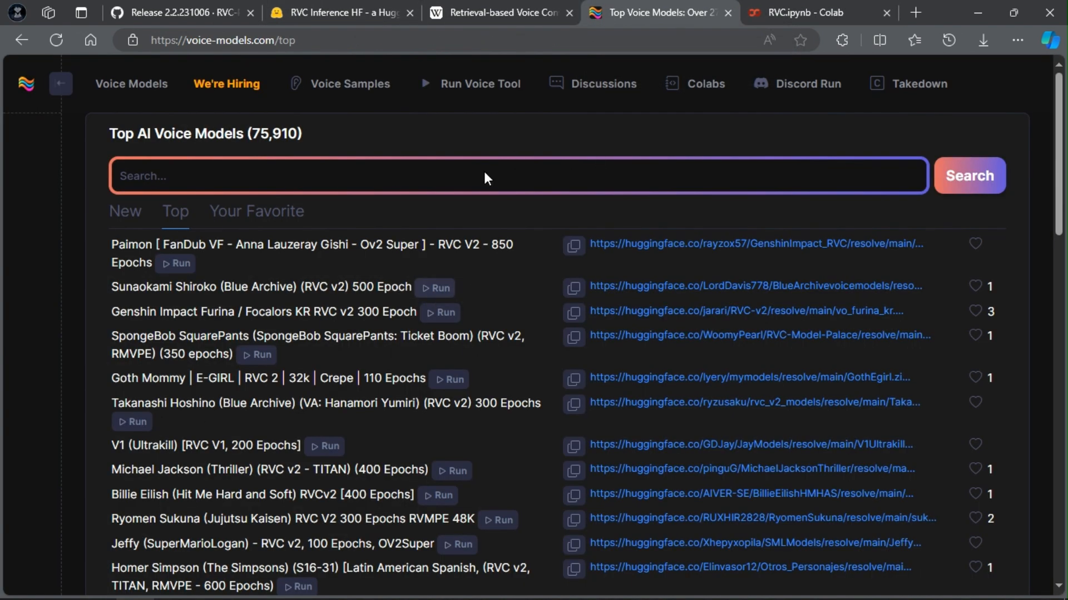
click(808, 1)
scroll(520, 384, down, 1)
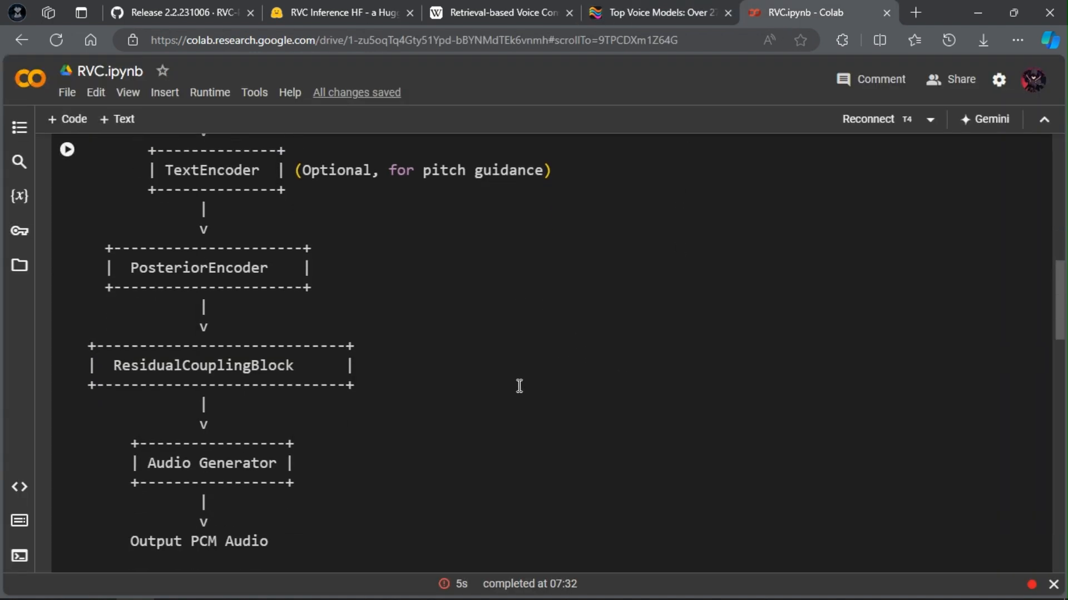
scroll(279, 494, down, 1)
scroll(279, 494, down, 2)
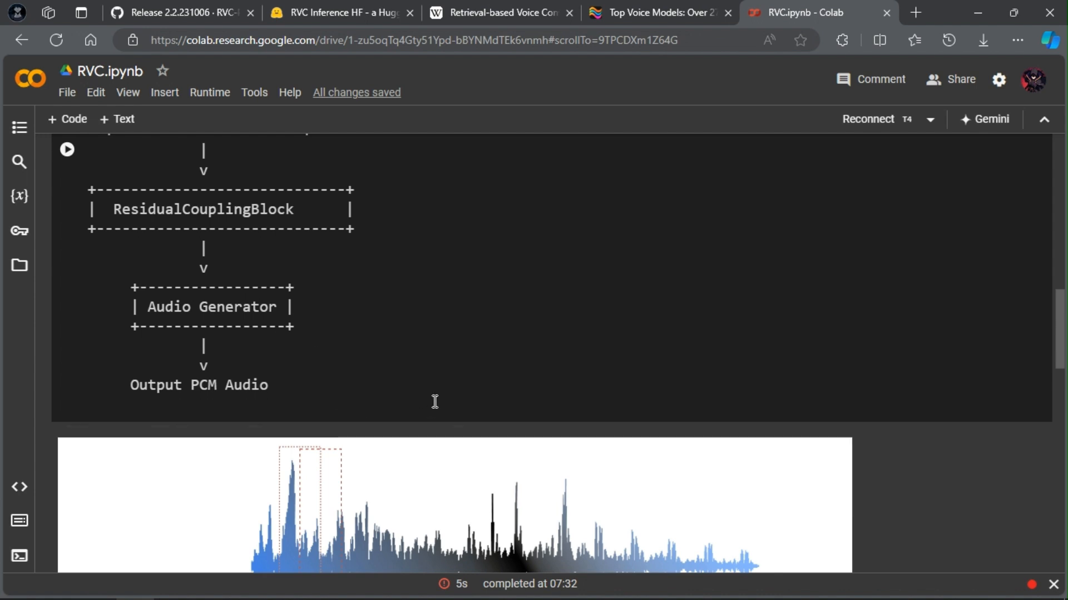
scroll(435, 402, down, 4)
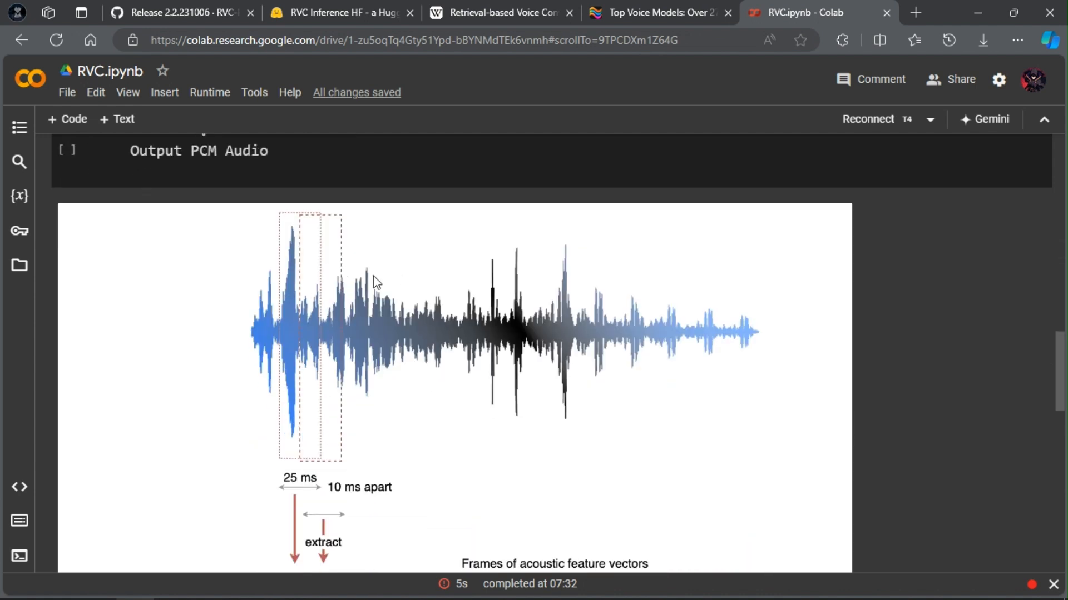
scroll(256, 230, up, 3)
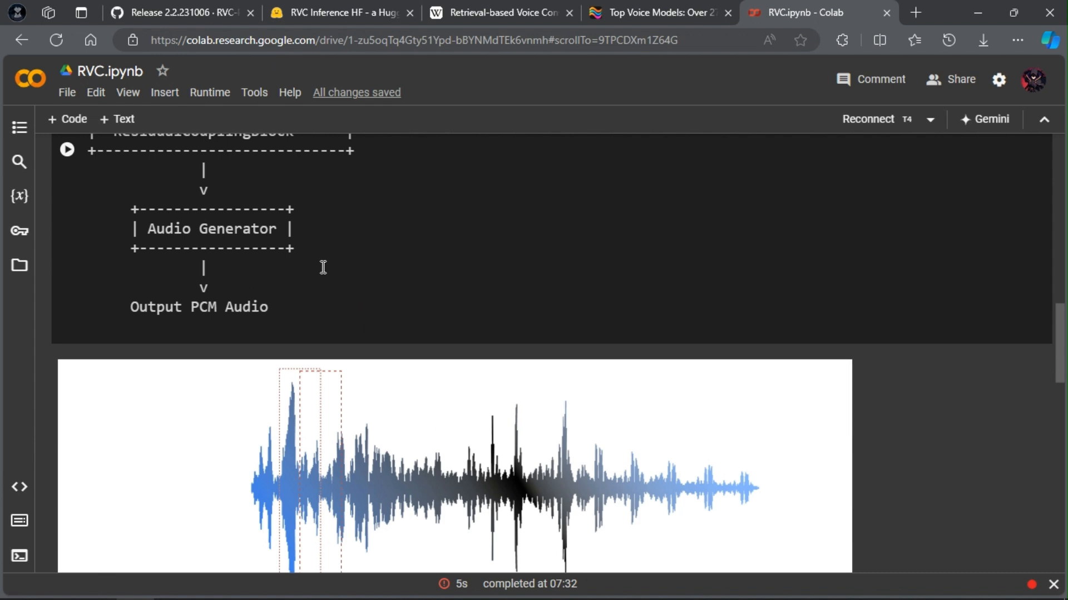
scroll(322, 267, up, 1)
- Switch to the GitHub page of release 2.2.231006 and review its complete packages and changelog
click(136, 12)
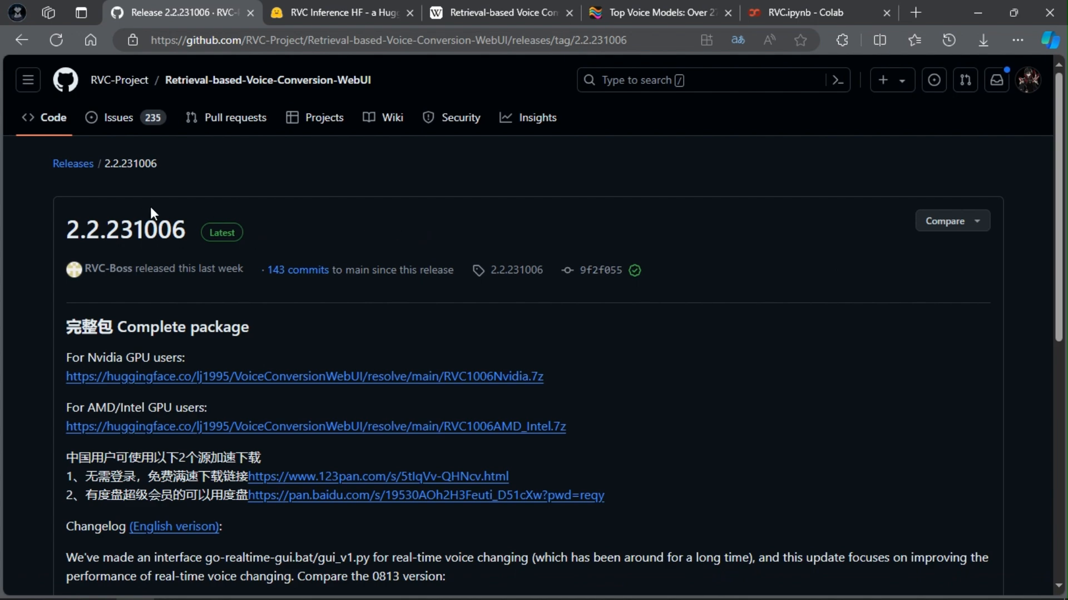
scroll(328, 225, down, 3)
scroll(598, 295, down, 2)
scroll(556, 360, down, 3)
scroll(366, 358, up, 8)
- Open the Retrieval-based-Voice-Conversion-WebUI repository's code page and review its files down to the interface screenshots in the README
click(34, 115)
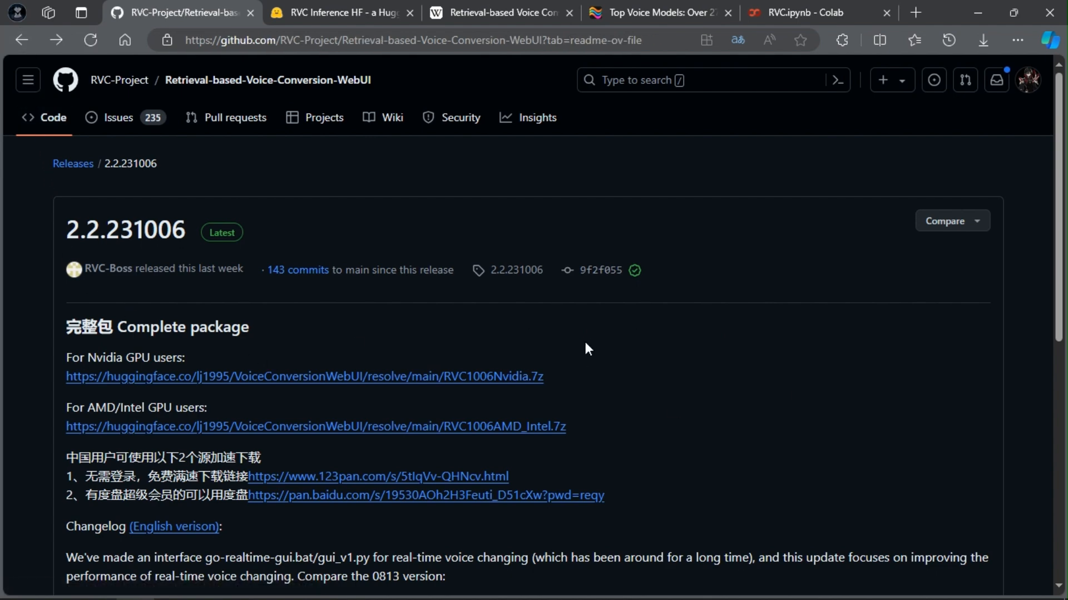
scroll(376, 291, down, 5)
scroll(632, 271, down, 4)
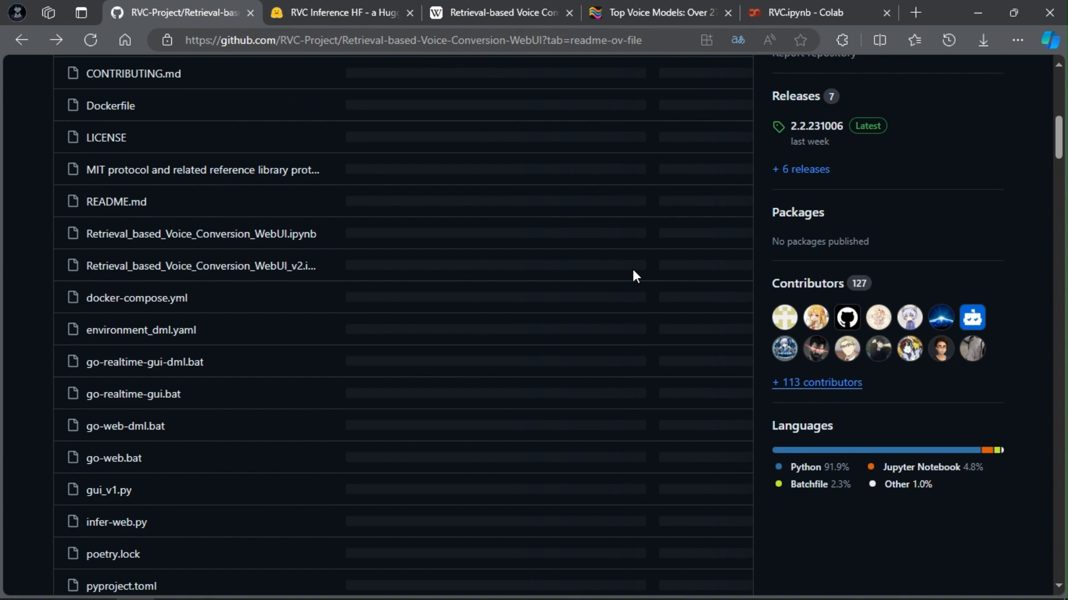
scroll(632, 271, down, 10)
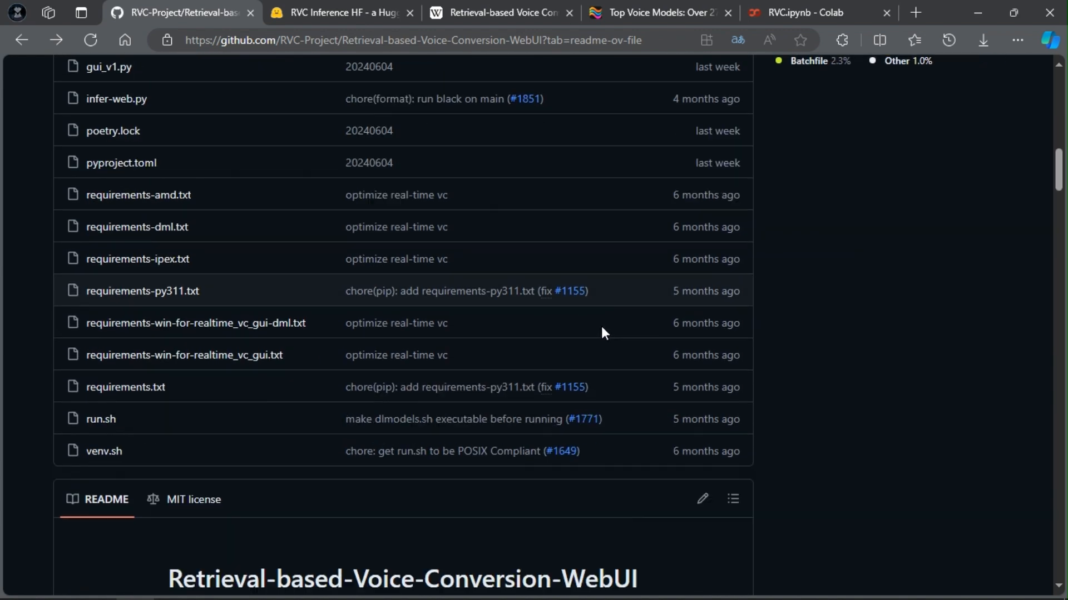
scroll(667, 364, down, 8)
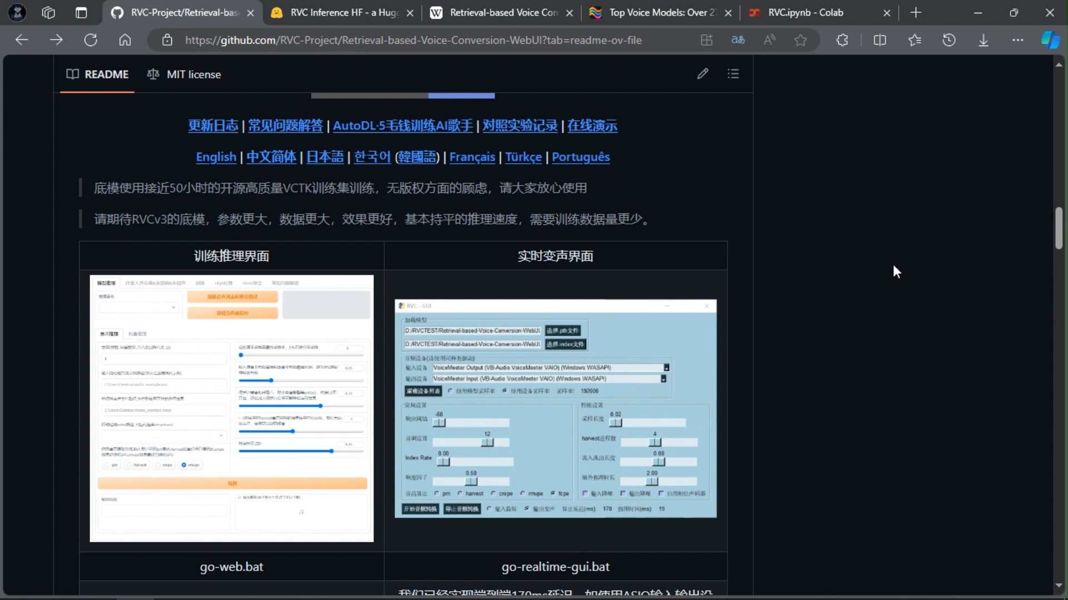
- Switch to the RVC_HFv2 space, view the management options available for the space, and close them without choosing any
click(373, 8)
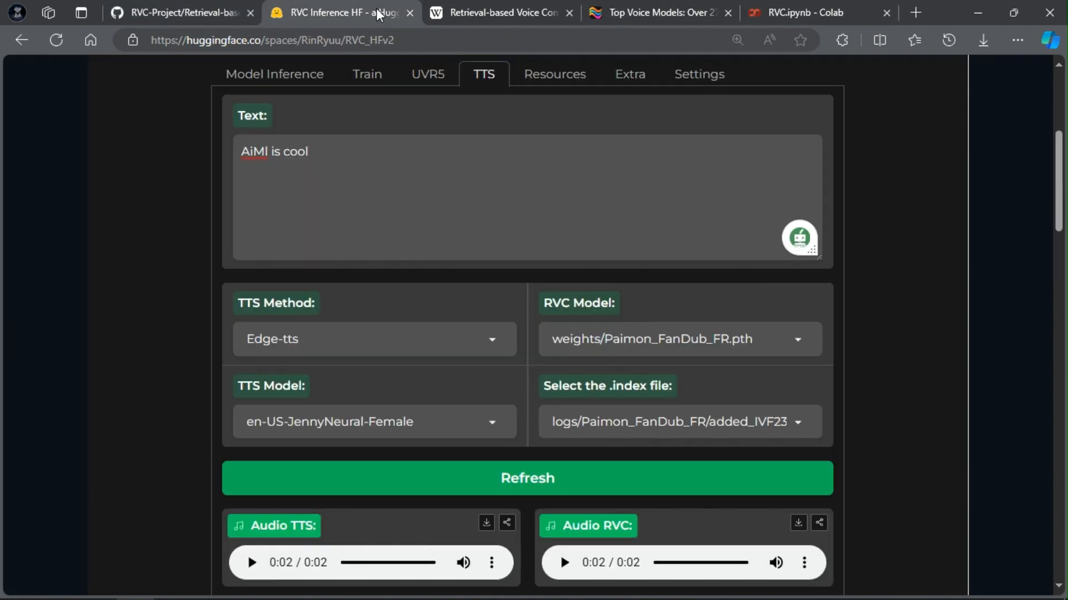
scroll(534, 323, up, 5)
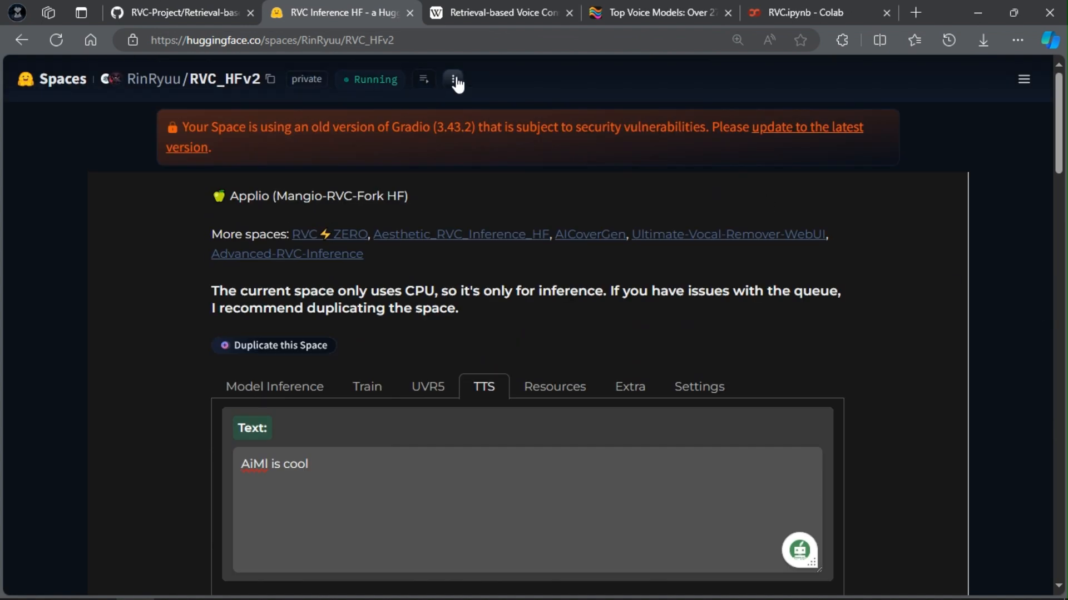
click(453, 79)
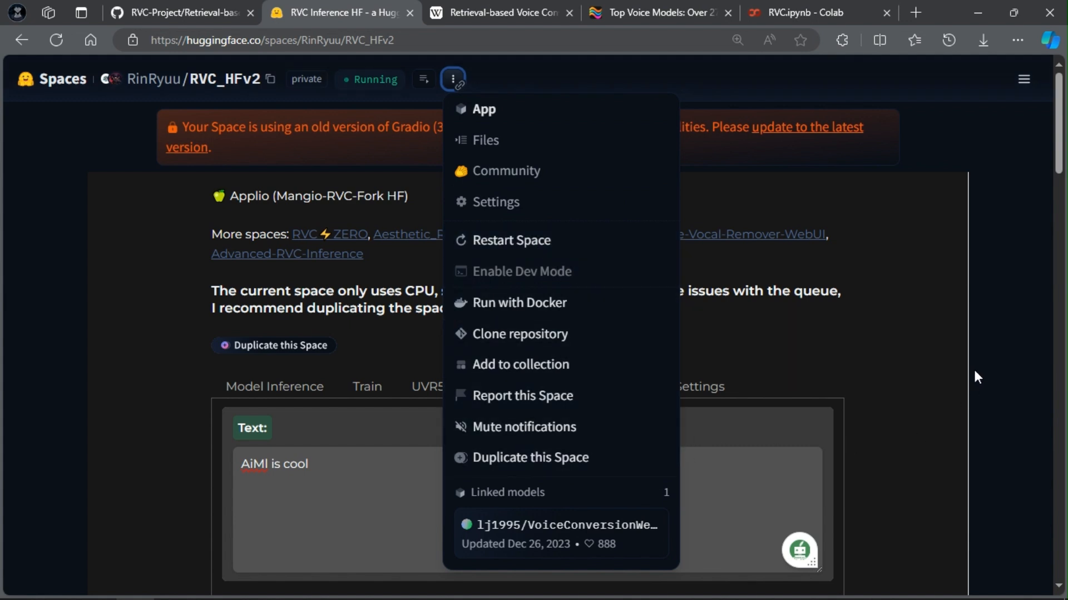
click(943, 333)
- View the space's Extra utilities and examine the Merge Audios tool for combining generated audio with an instrumental
click(636, 392)
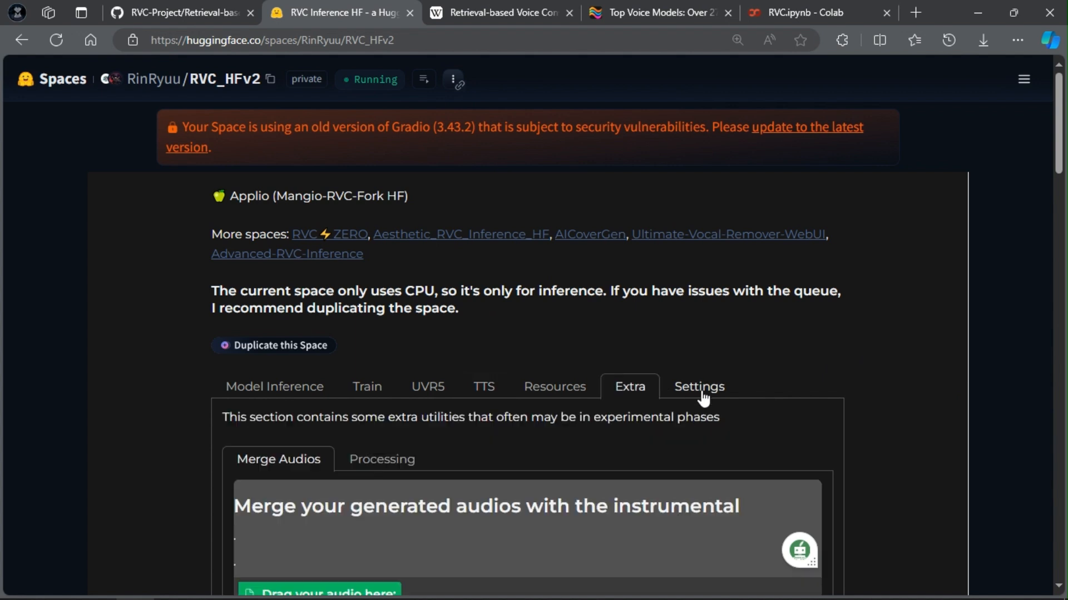
click(704, 394)
click(656, 393)
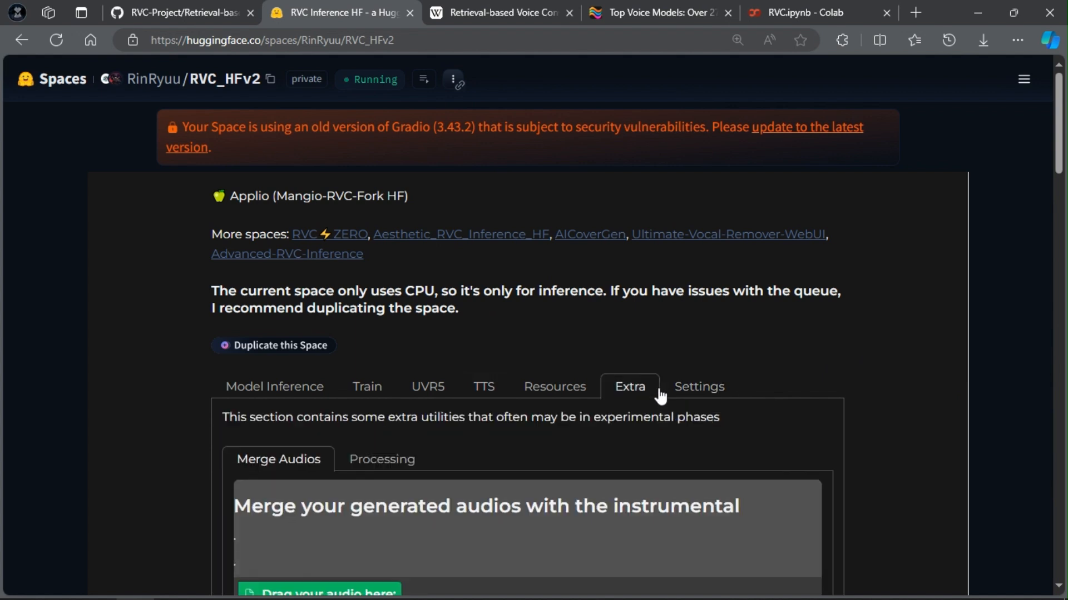
scroll(663, 379, down, 1)
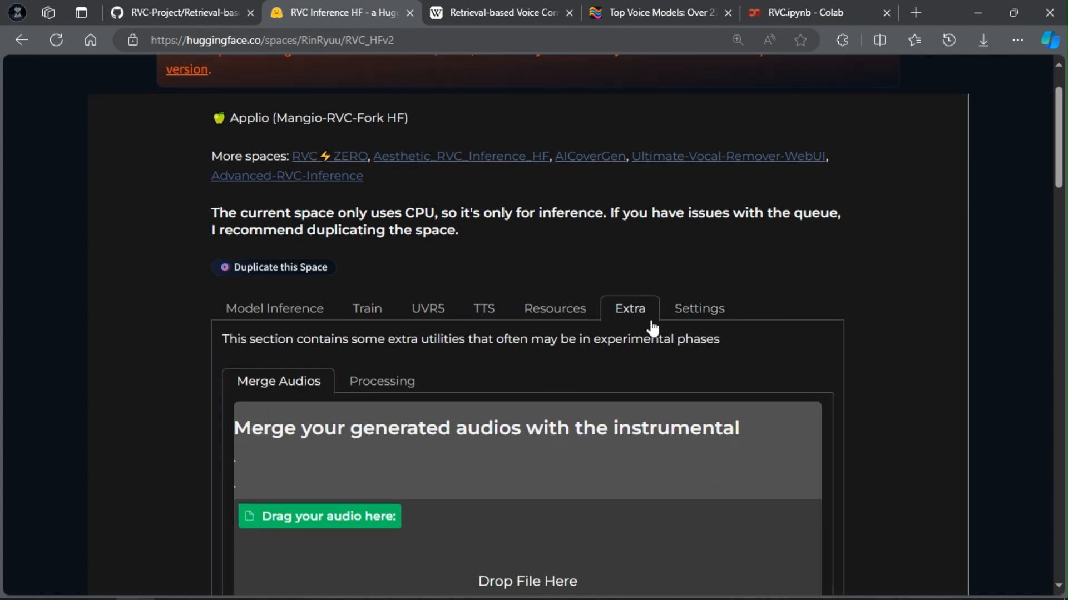
scroll(676, 322, down, 2)
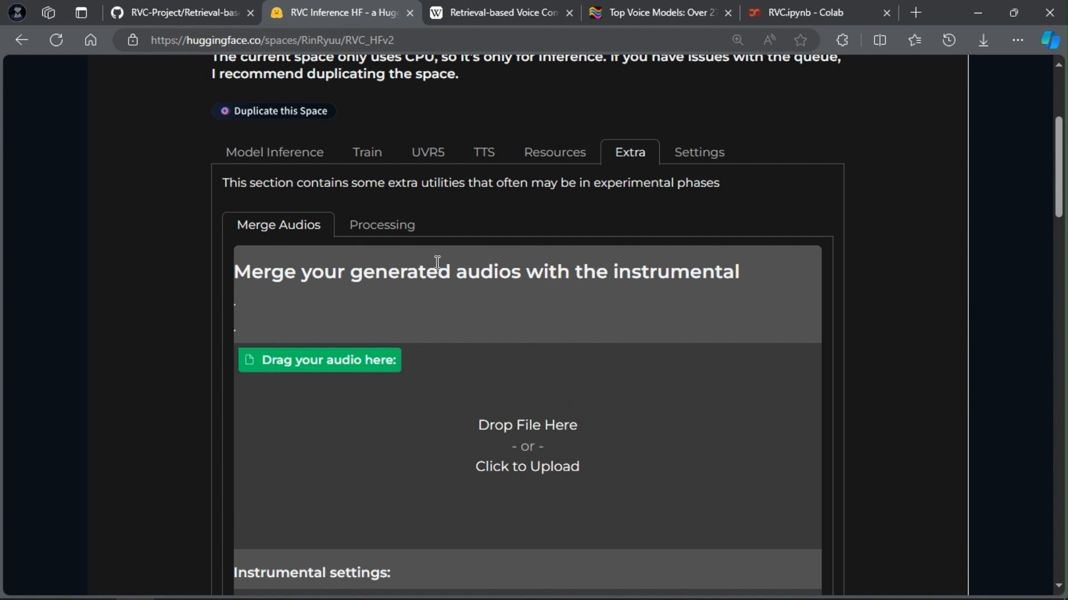
- View the UVR5 section and review its model architecture, audio input, output folder and export format settings
click(428, 152)
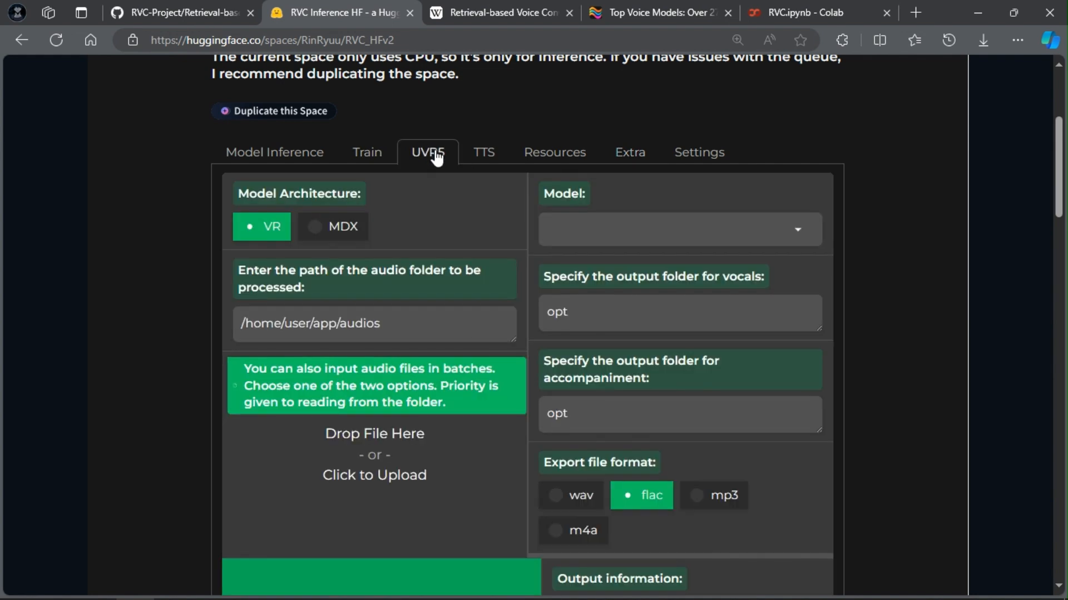
scroll(456, 208, down, 3)
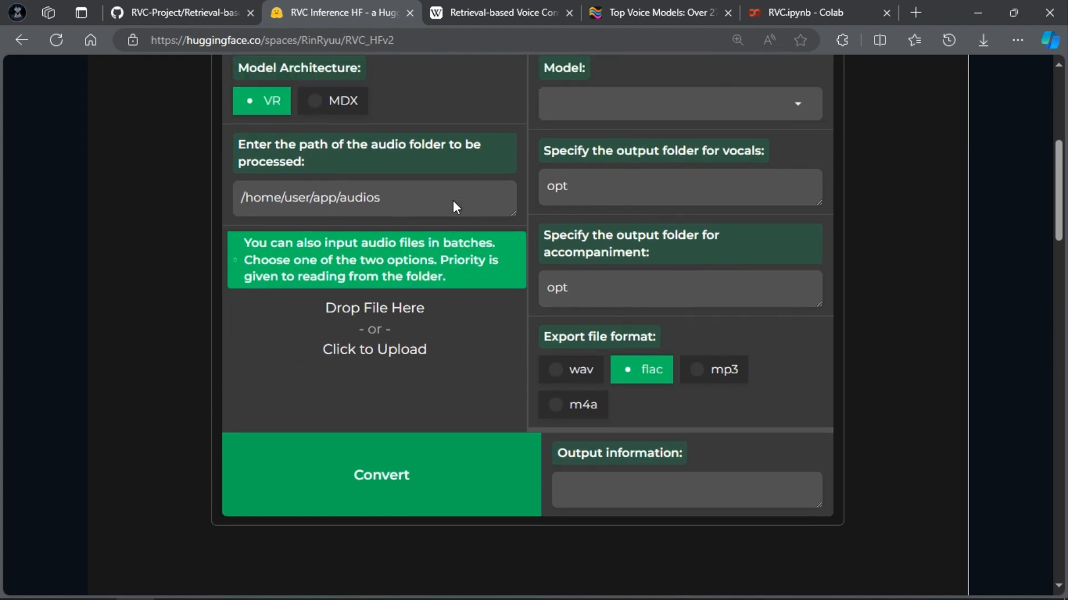
scroll(456, 208, up, 3)
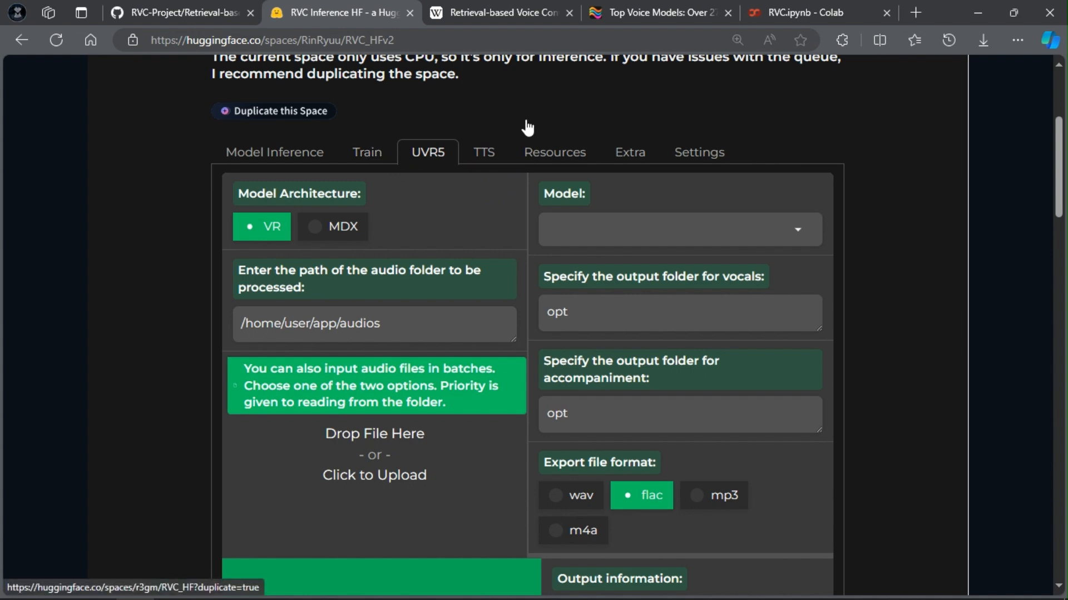
- Return to the Retrieval-based-Voice-Conversion-WebUI repository and review it from the README header back up to its file list and About details
click(131, 8)
scroll(329, 260, up, 5)
scroll(335, 266, down, 1)
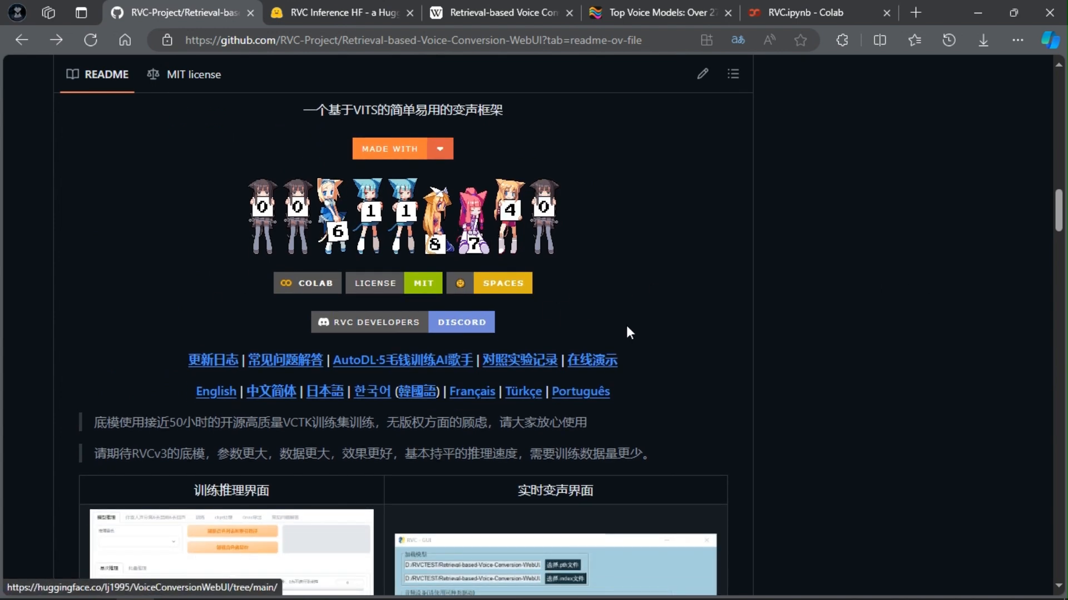
scroll(611, 322, up, 3)
scroll(601, 341, up, 3)
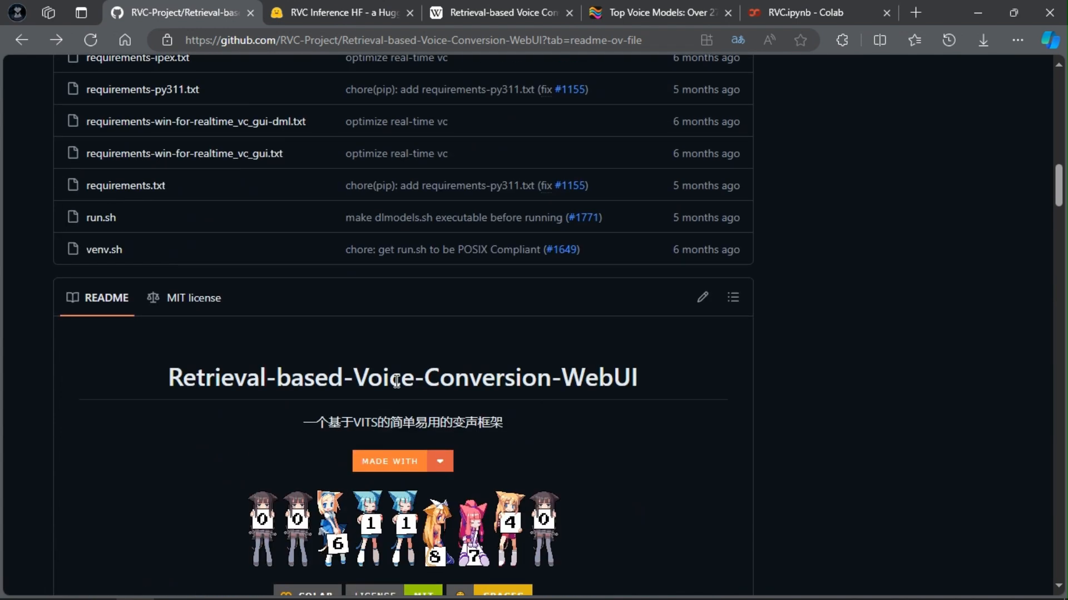
scroll(476, 215, up, 8)
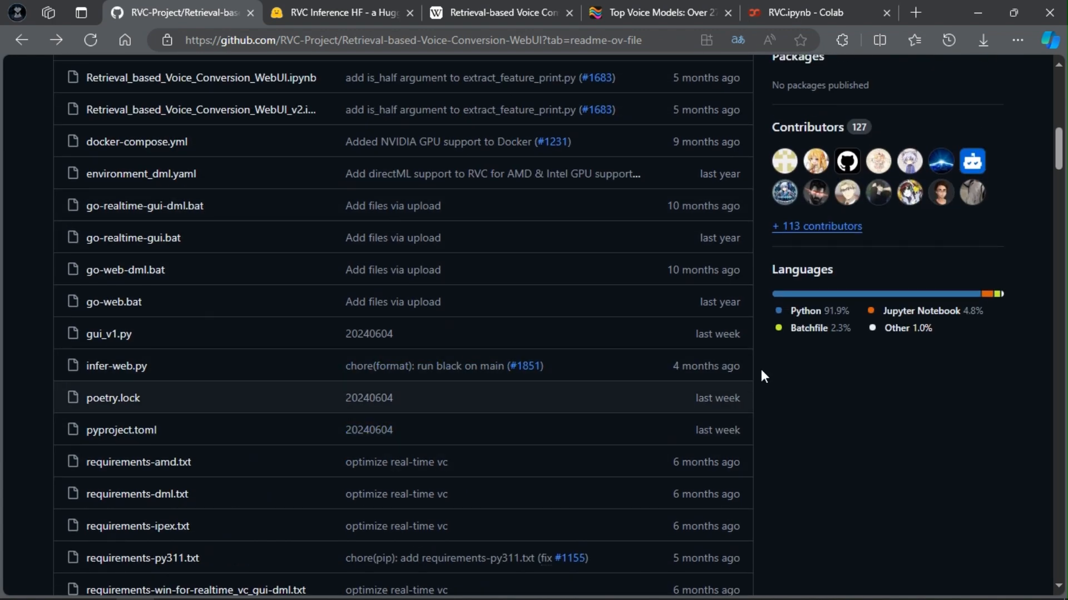
scroll(606, 465, up, 12)
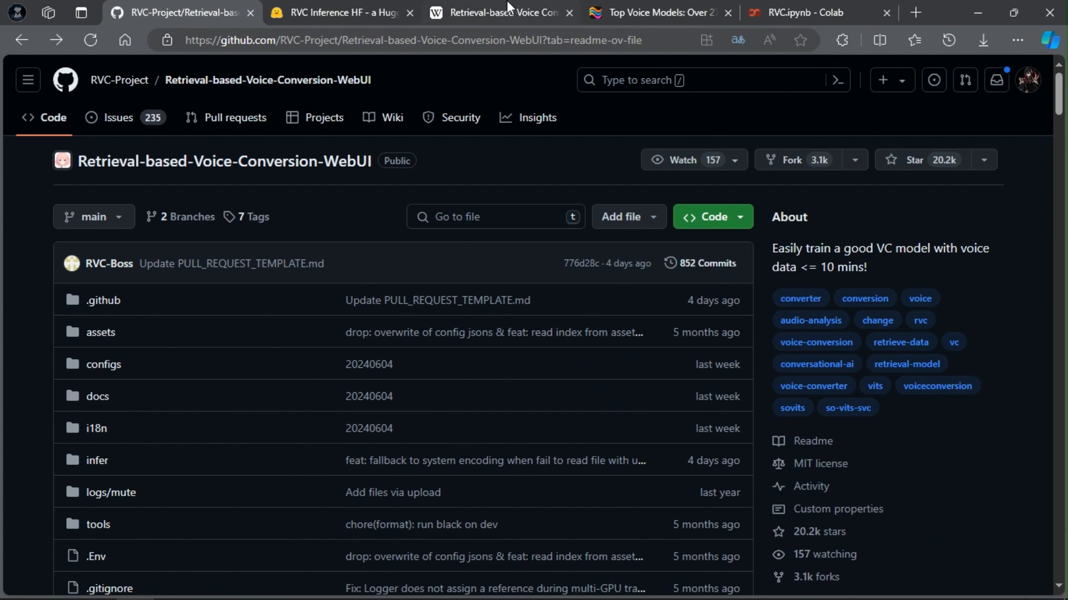
- Return to the RVC_HFv2 space and view the start of its page with the related spaces and duplication advice
click(506, 1)
click(356, 12)
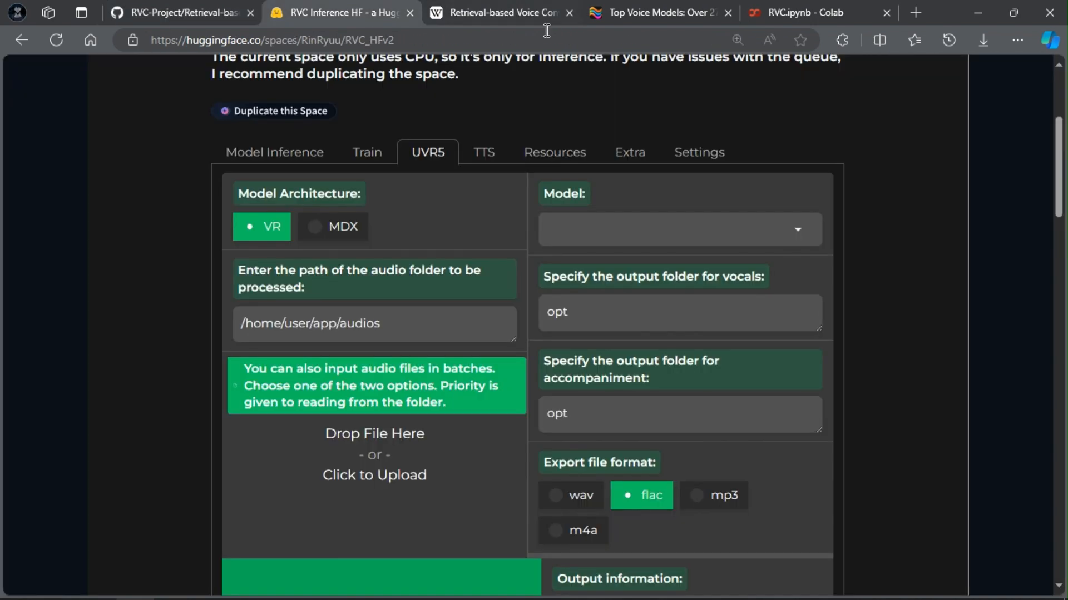
scroll(108, 285, up, 4)
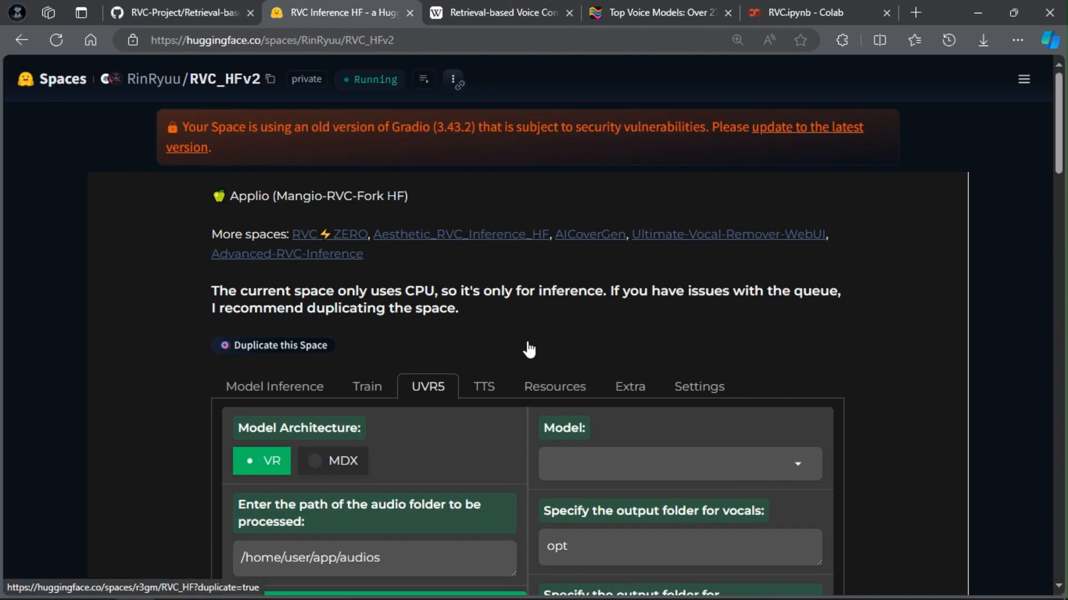